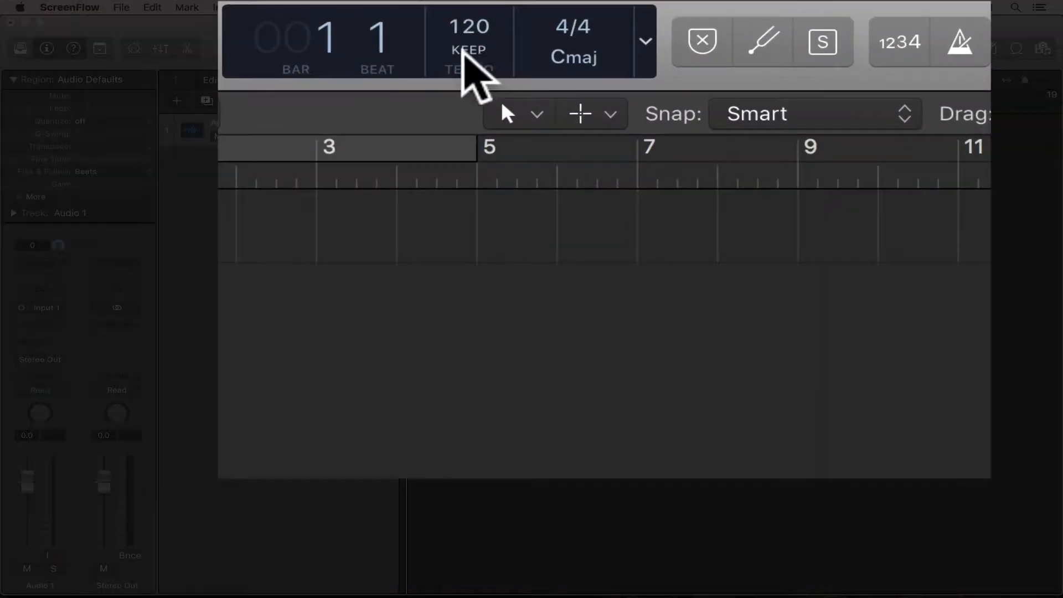
Step: Open the Smart Tempo project settings and set the Flex & Follow defaults for new recordings and imported audio files to Off
click(475, 67)
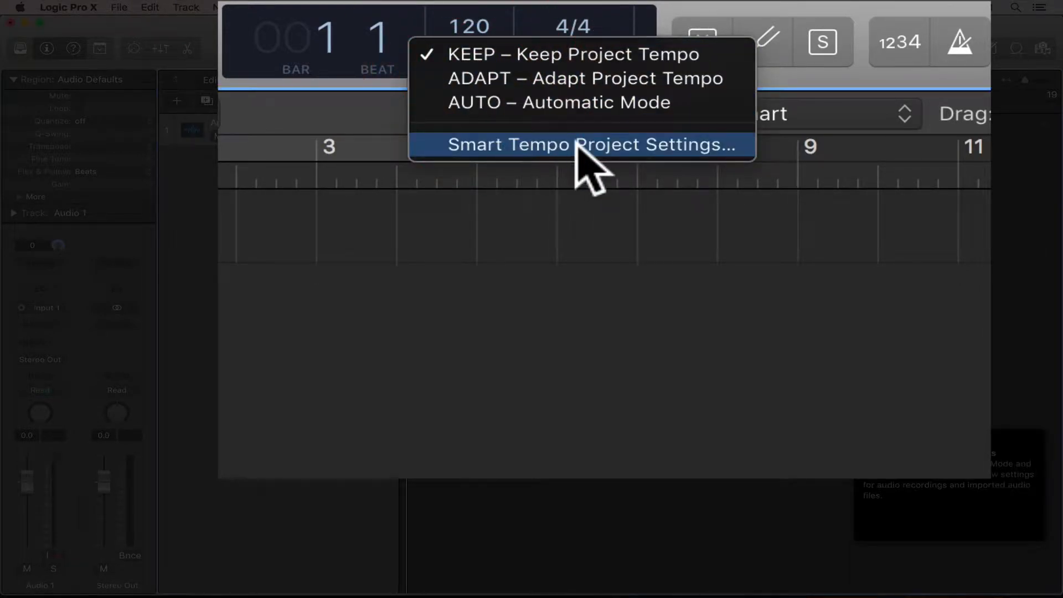
click(578, 145)
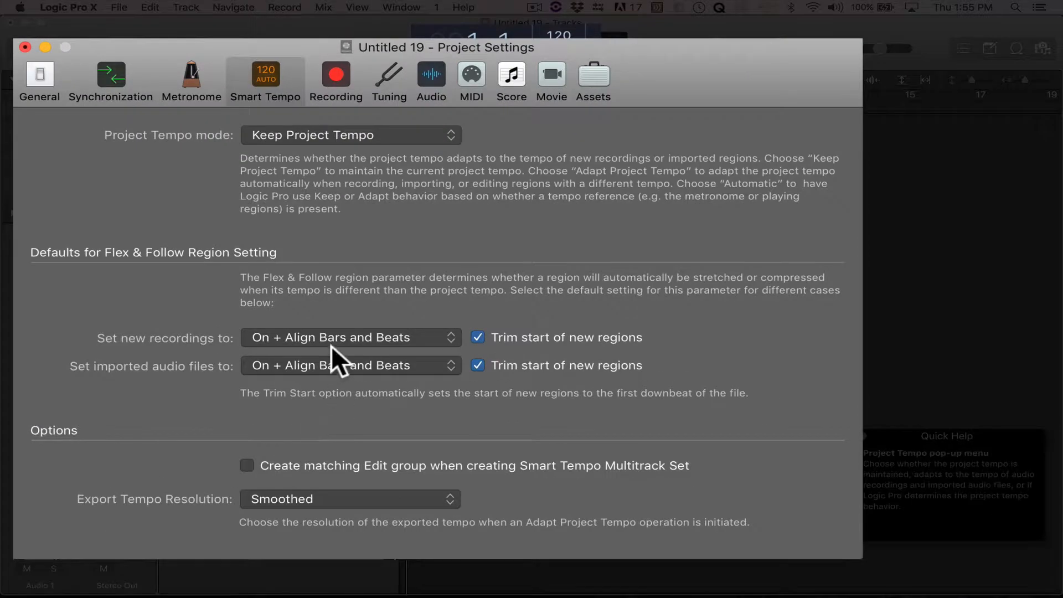
click(331, 342)
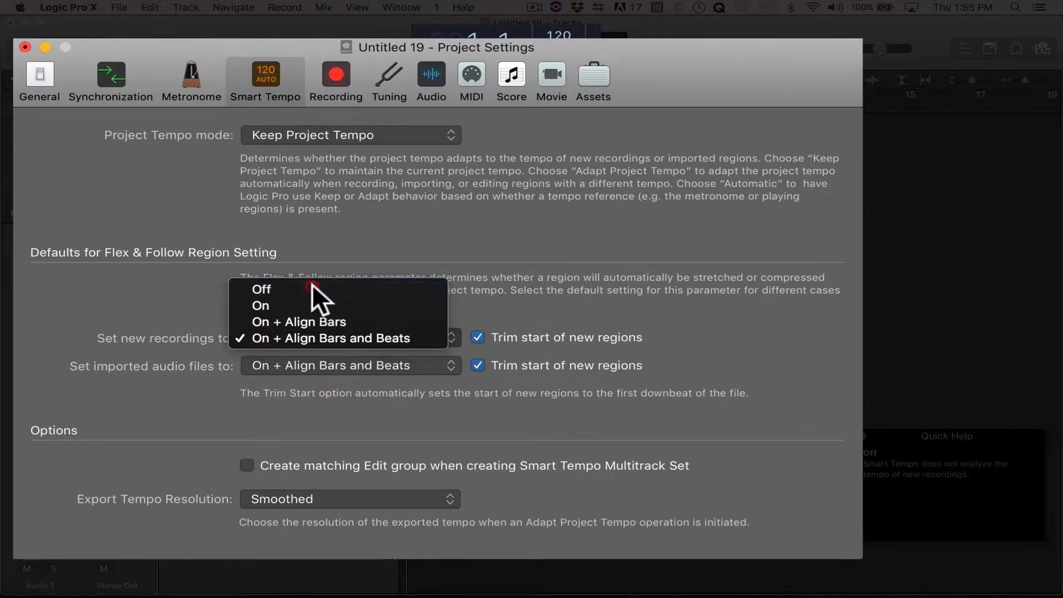
click(312, 285)
click(343, 359)
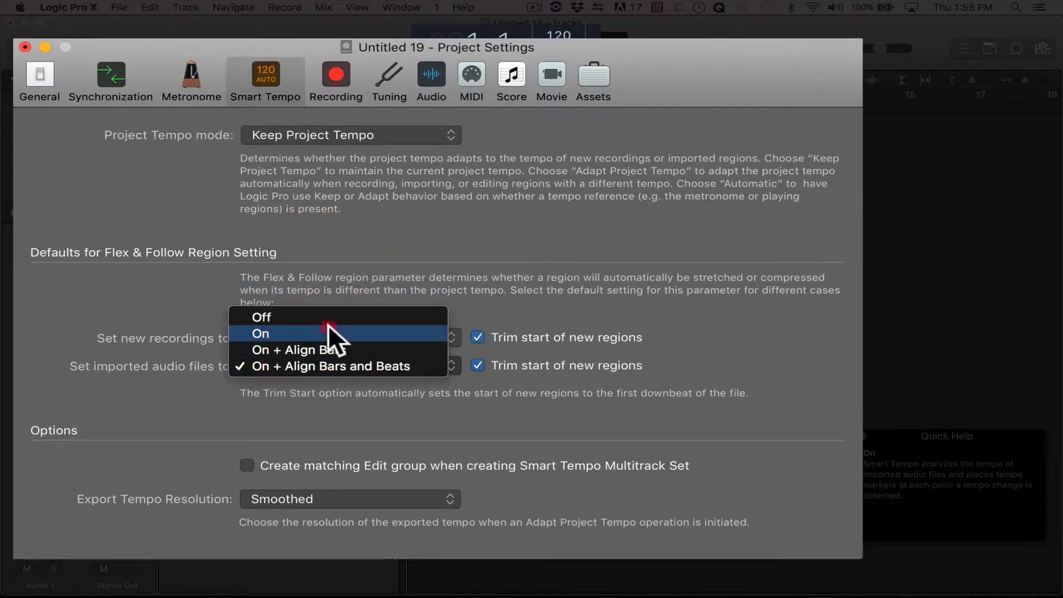
click(328, 325)
Step: Set both new recordings and imported audio files to On + Align Bars and Beats, and close the project settings
click(302, 335)
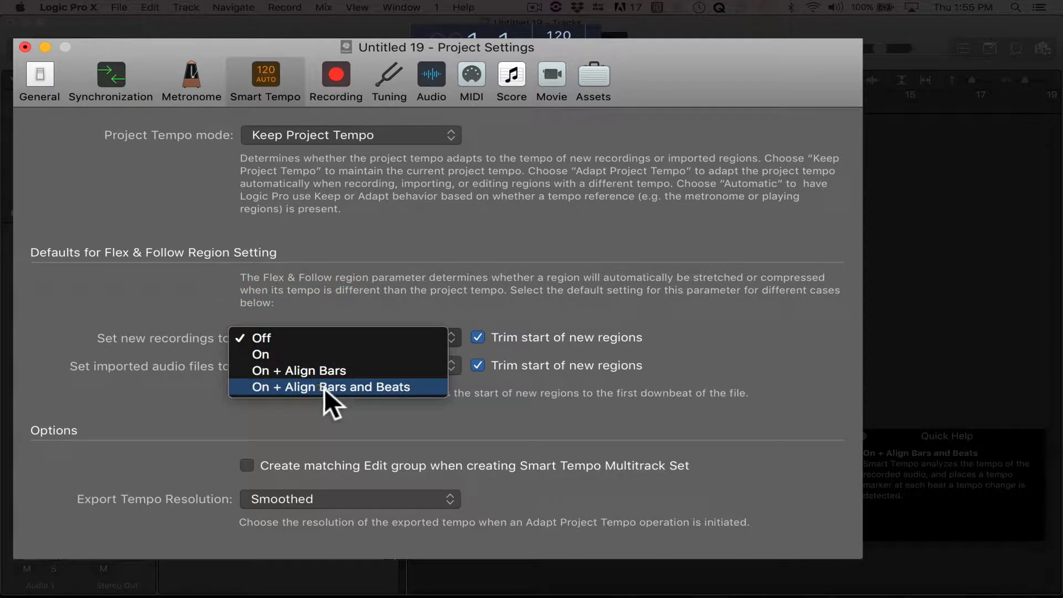
click(324, 388)
click(310, 363)
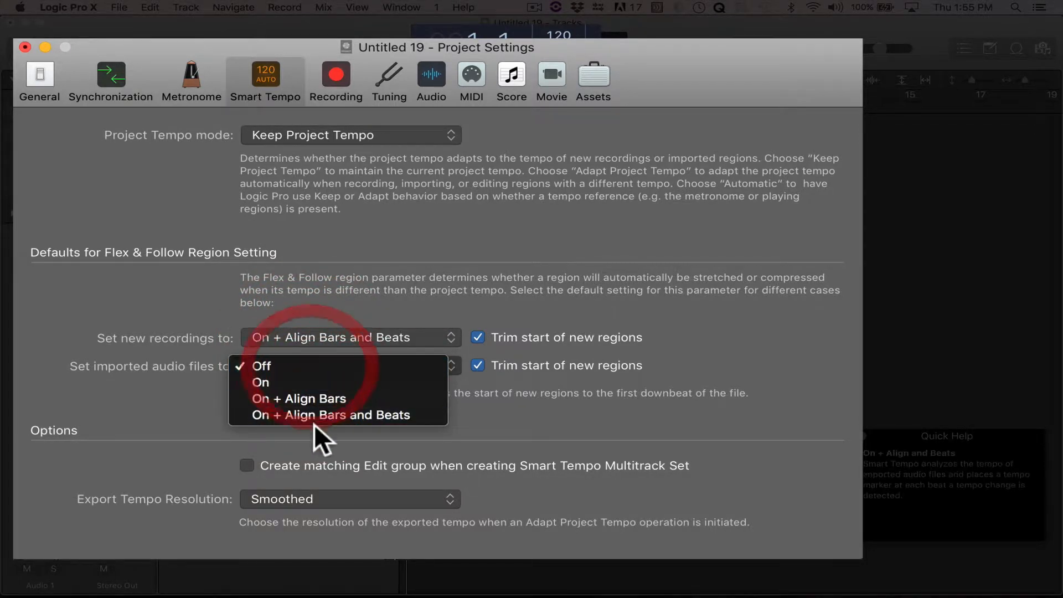
click(310, 412)
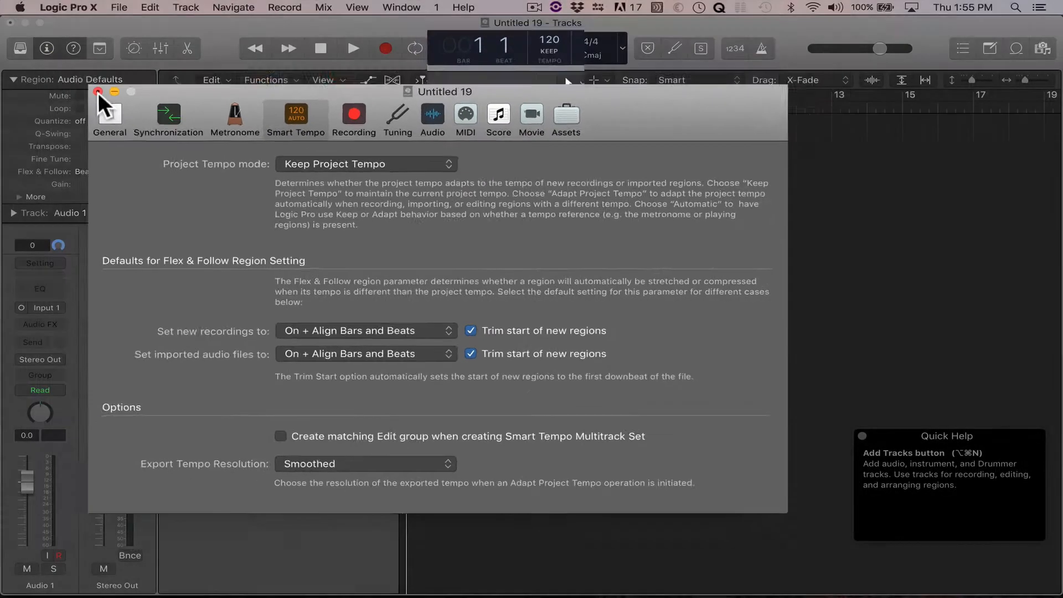
click(25, 46)
click(133, 113)
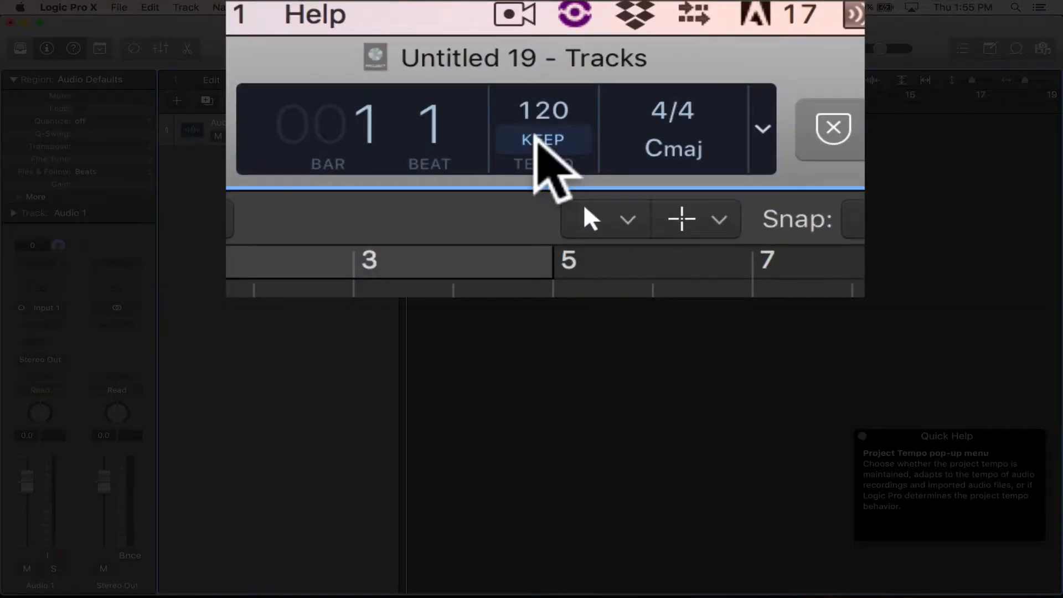
Step: Choose Keep Project Tempo as the project tempo mode and return the playhead to bar 1
click(542, 143)
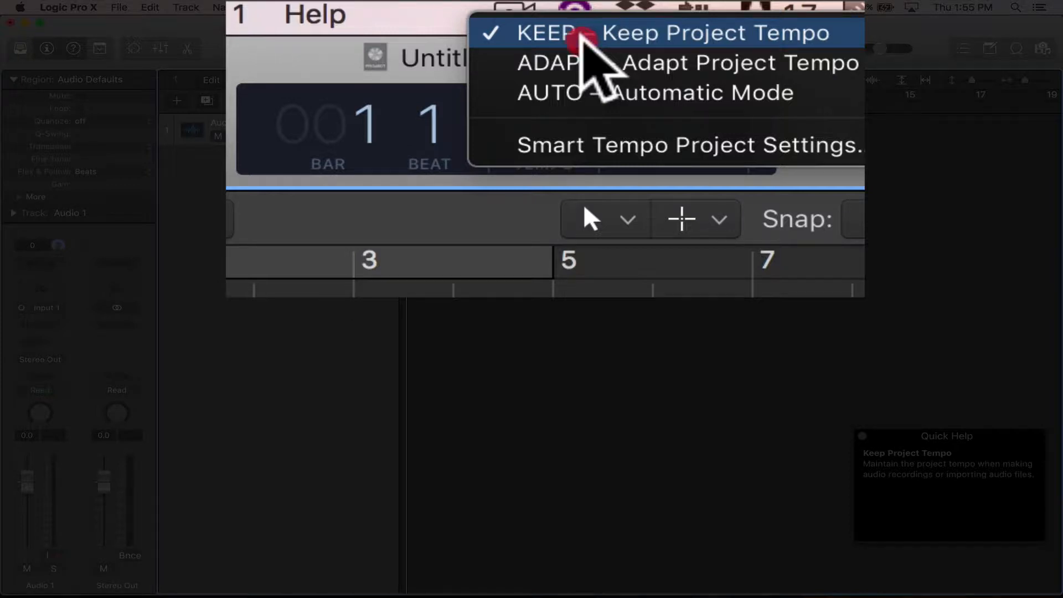
click(582, 42)
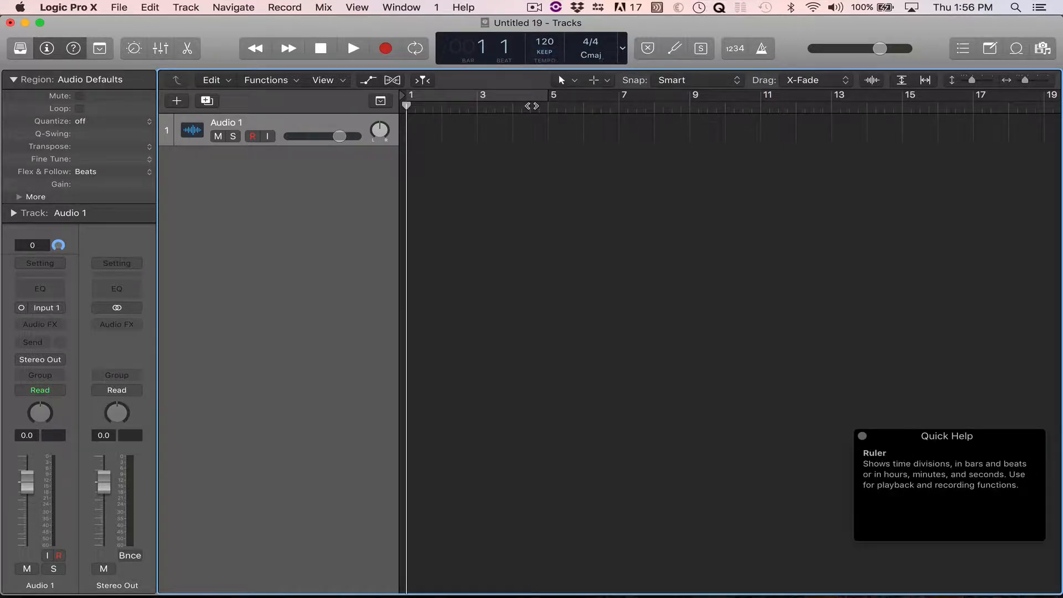
drag(533, 104, 546, 107)
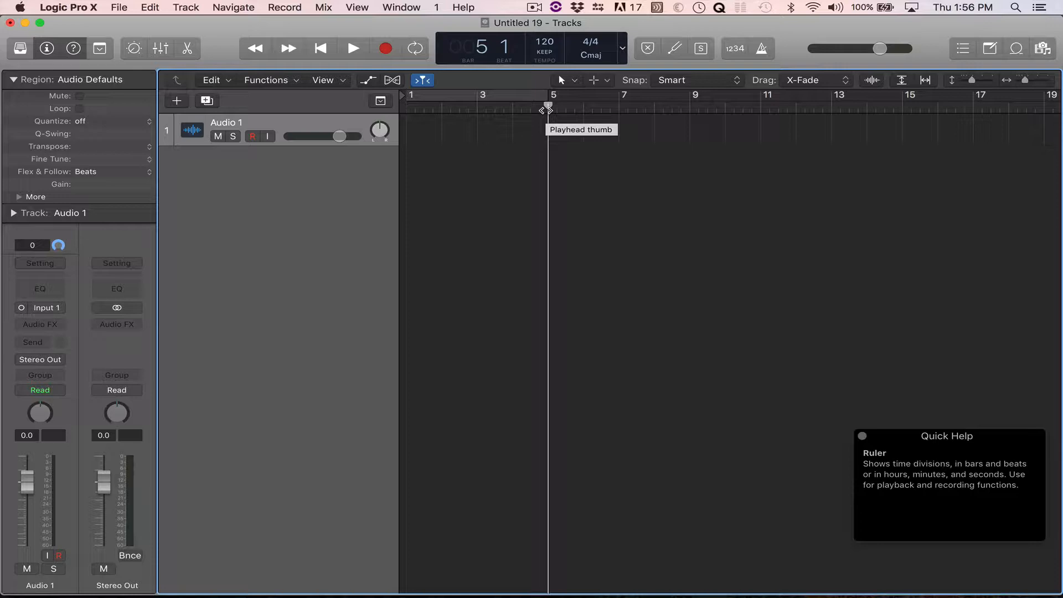
key(Return)
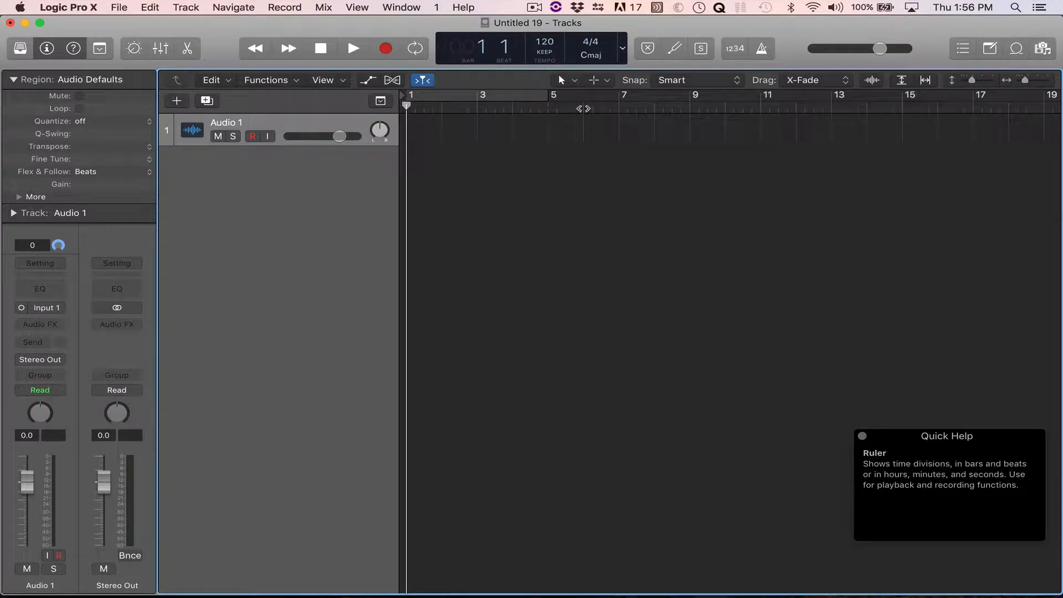
Step: Record a take onto Audio 1 from bar 1 to about bar 7, and decline opening the Smart Tempo Editor
click(385, 48)
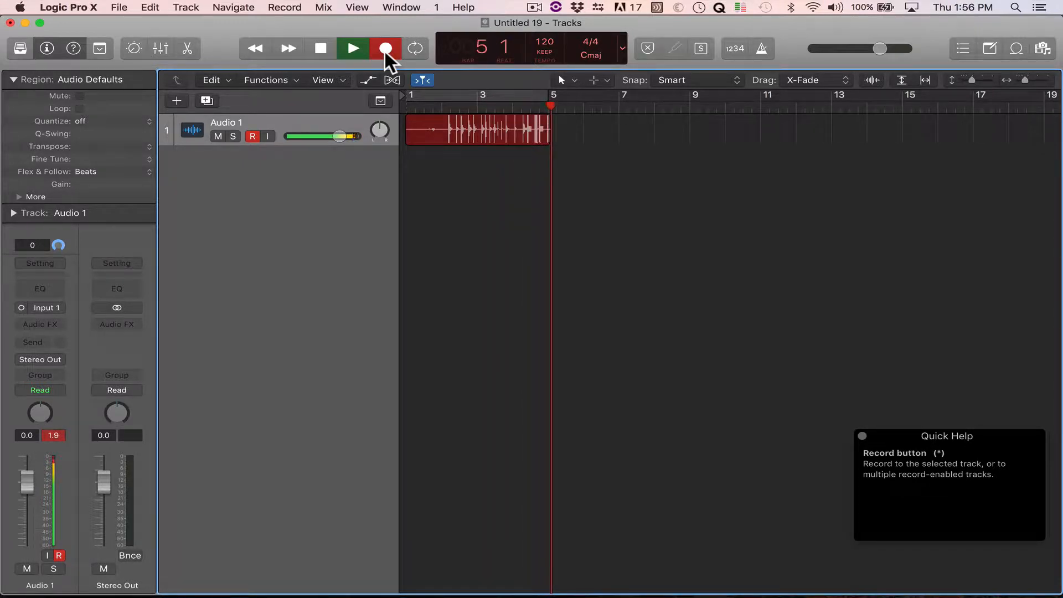
key(space)
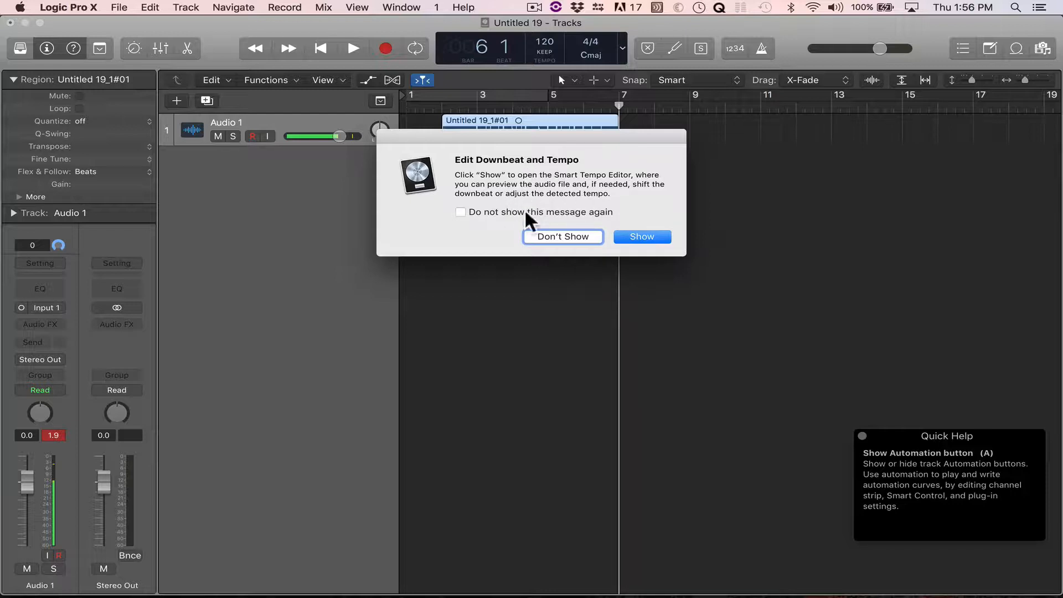
click(557, 231)
Step: Play the recorded region with the metronome on, lowering the Audio 1 track volume to -17.6 dB
click(474, 106)
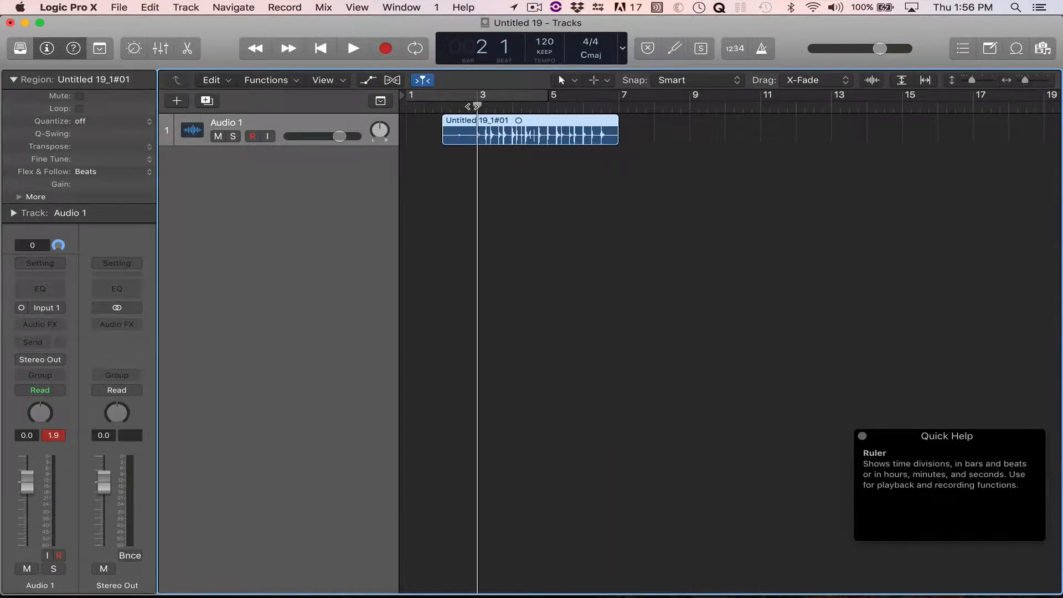
drag(337, 136, 312, 137)
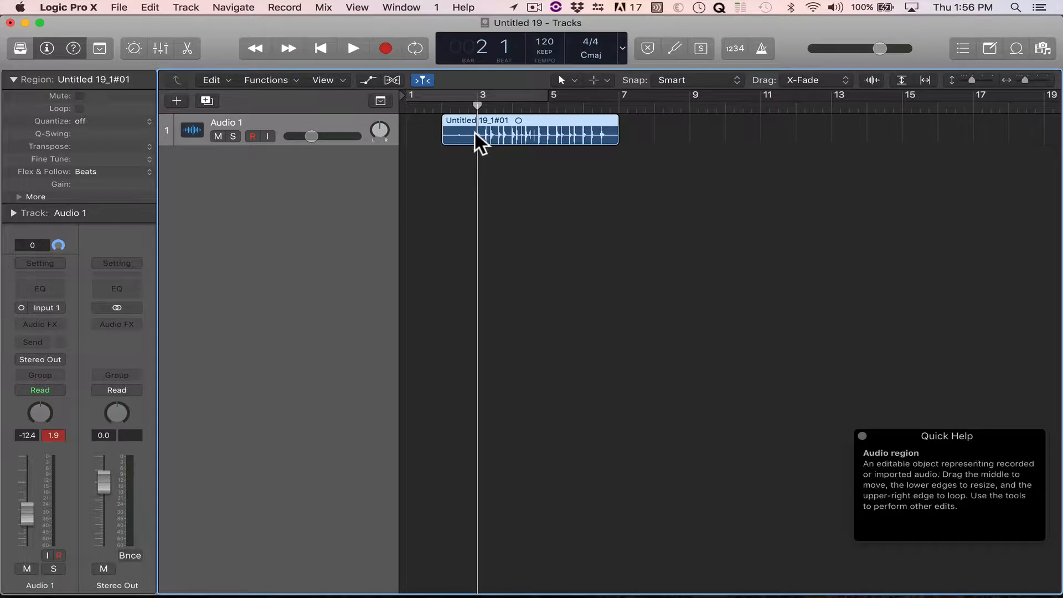
click(765, 46)
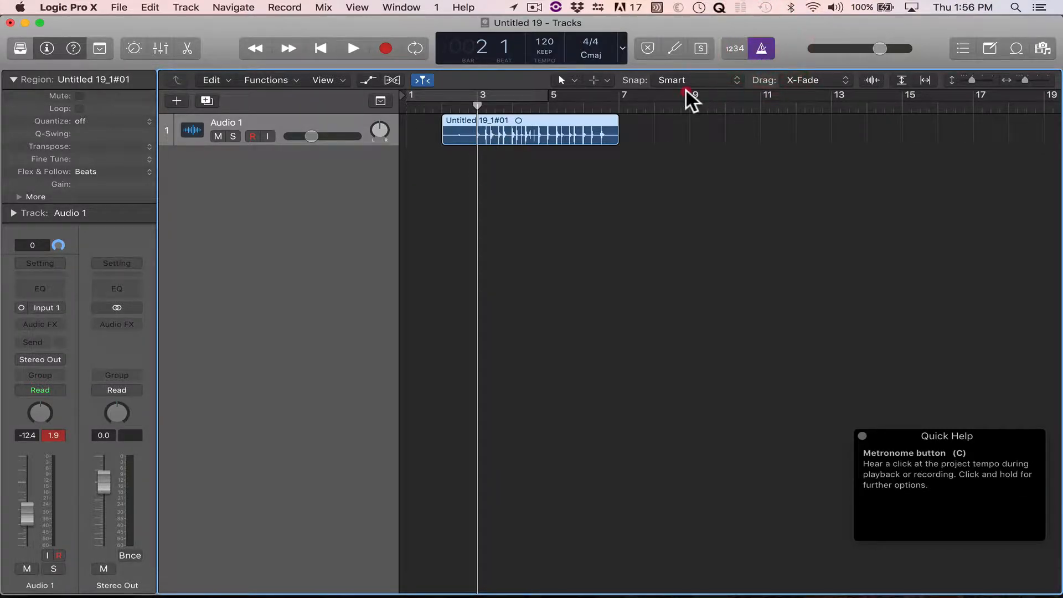
click(463, 106)
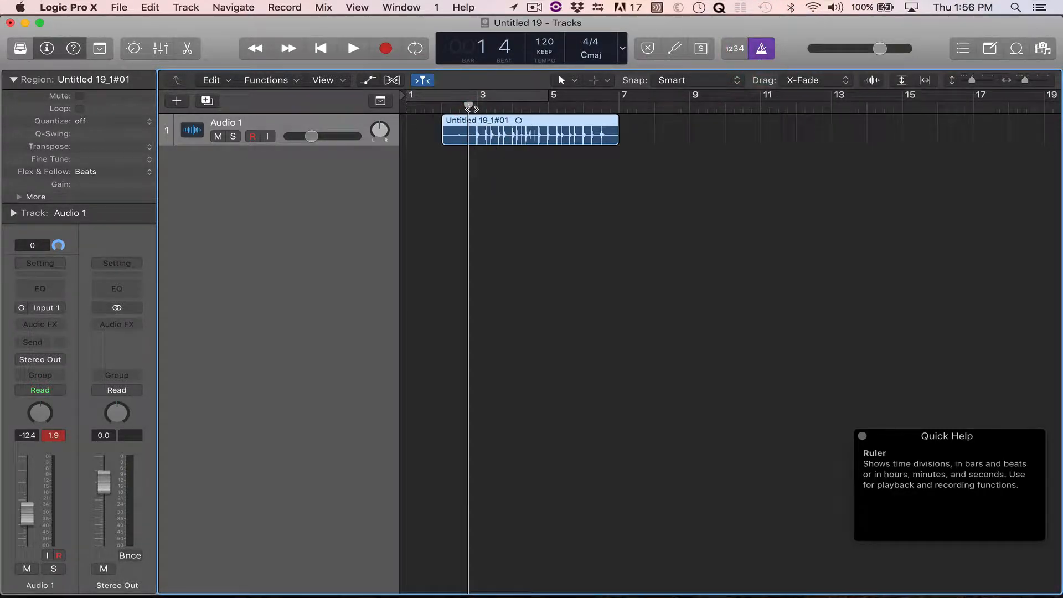
key(space)
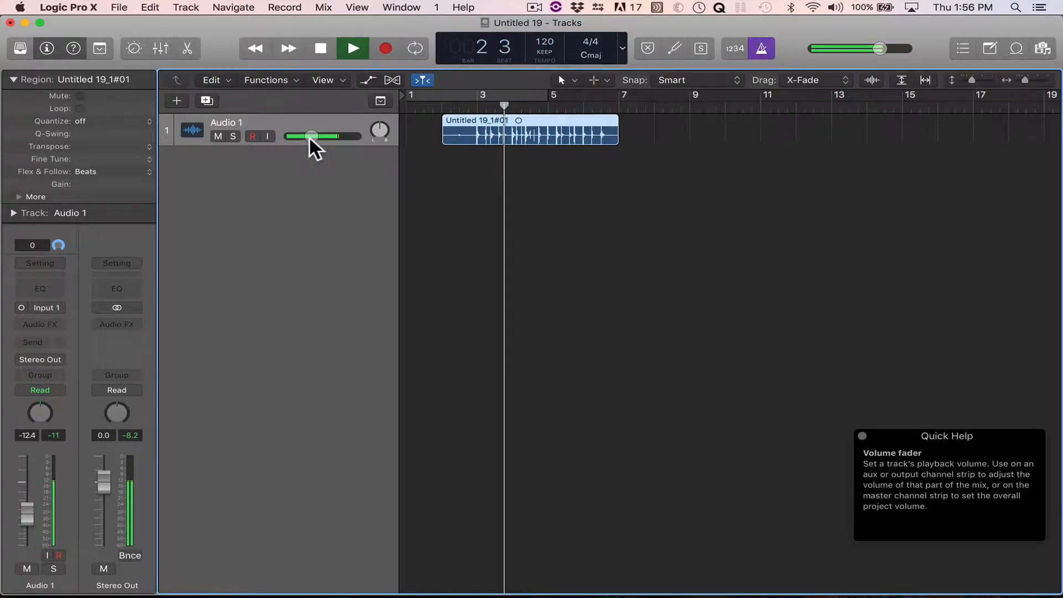
drag(309, 136, 303, 136)
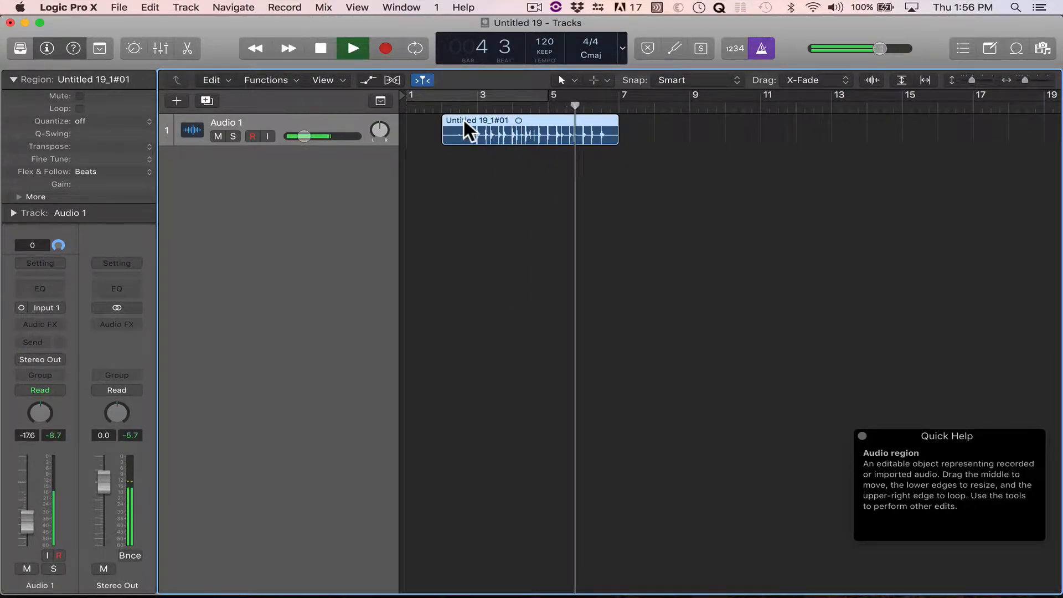
key(space)
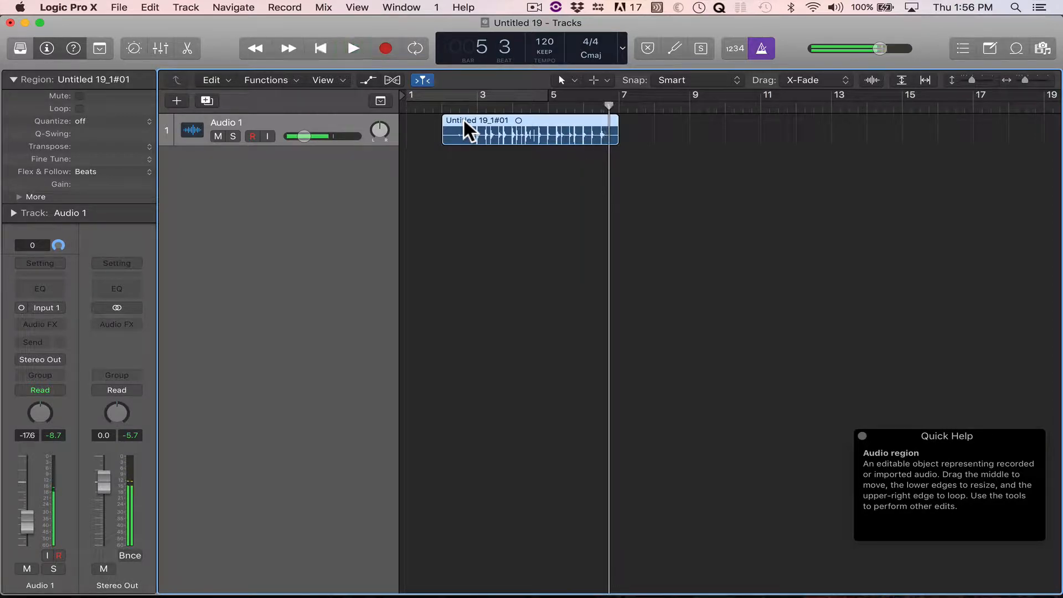
Step: Raise the project tempo to 137 and play the recorded region from bar 3 against the metronome
click(477, 107)
drag(541, 47, 537, 8)
key(space)
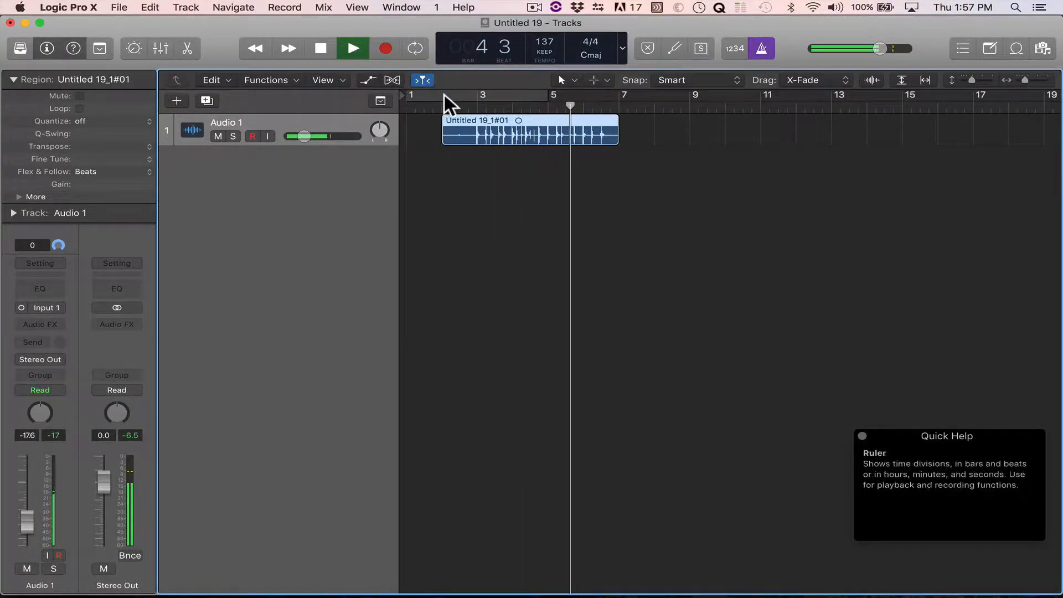
key(space)
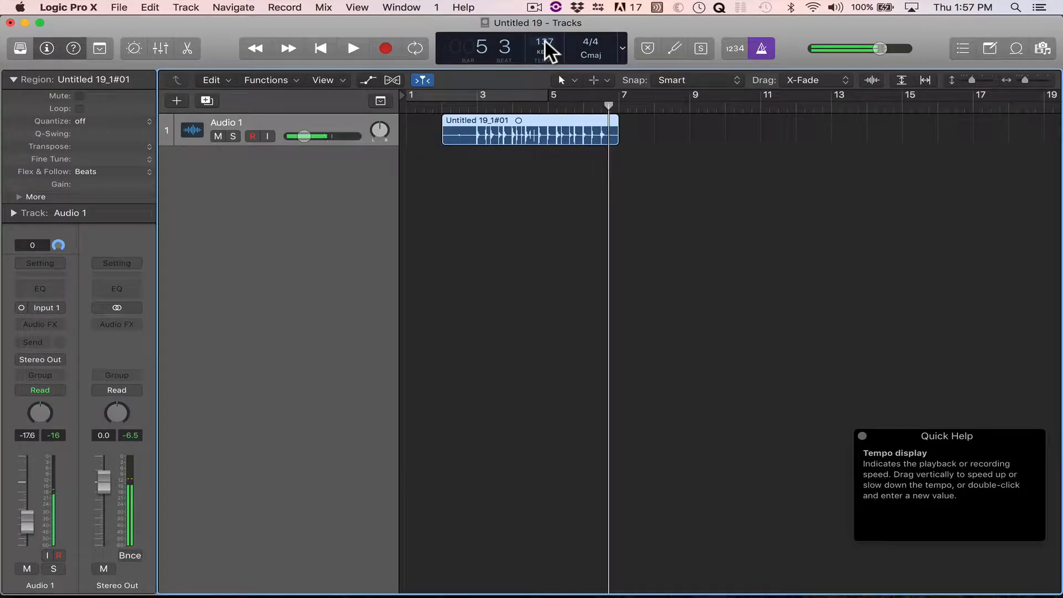
Step: Lower the project tempo to 92 and play the recorded region from bar 3 again
click(474, 108)
key(space)
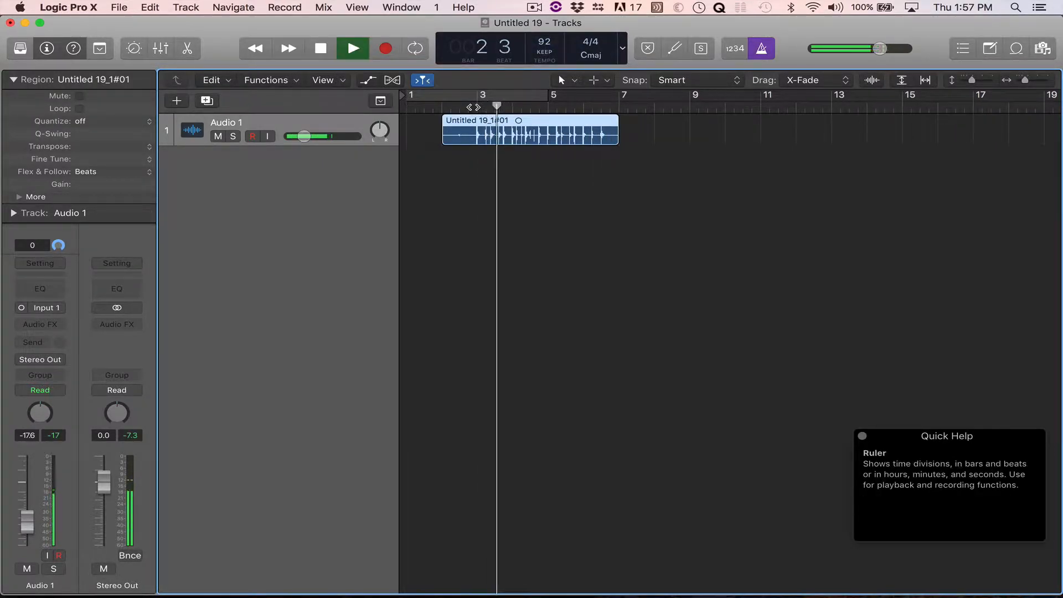
key(space)
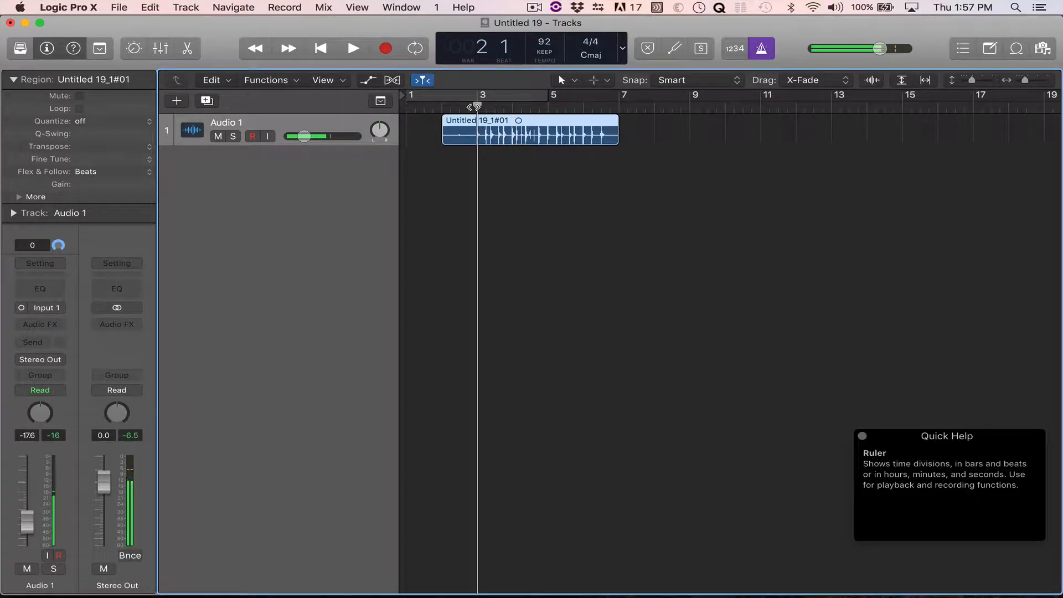
Step: Show the Flex view with Audio 1 in Polyphonic mode and set the project tempo to 106
click(393, 79)
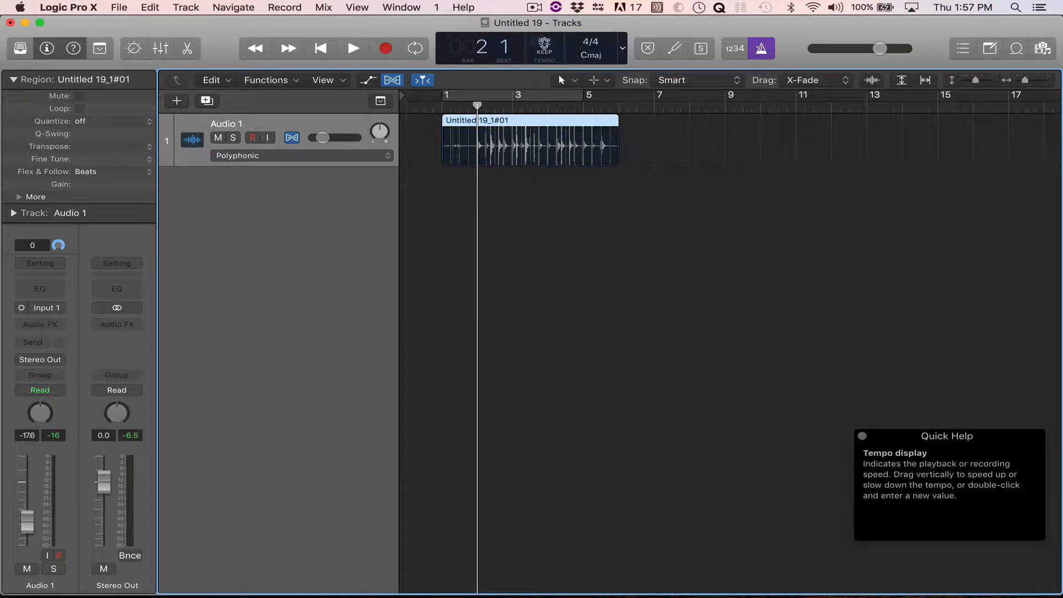
click(391, 78)
click(391, 78)
click(443, 104)
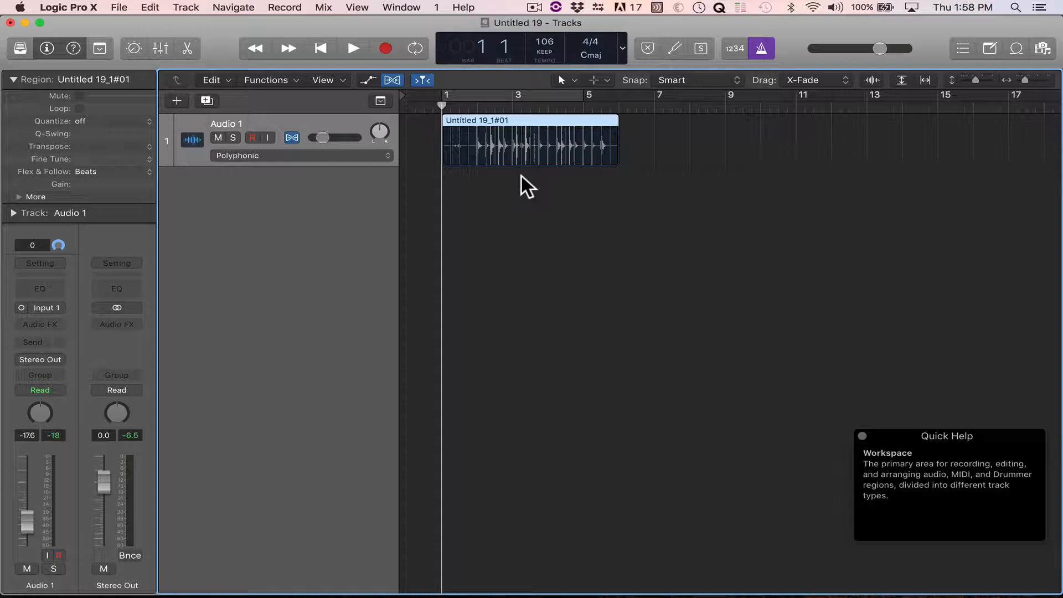
Step: Delete the recorded region on Audio 1 together with its audio file on disk
click(335, 122)
key(Delete)
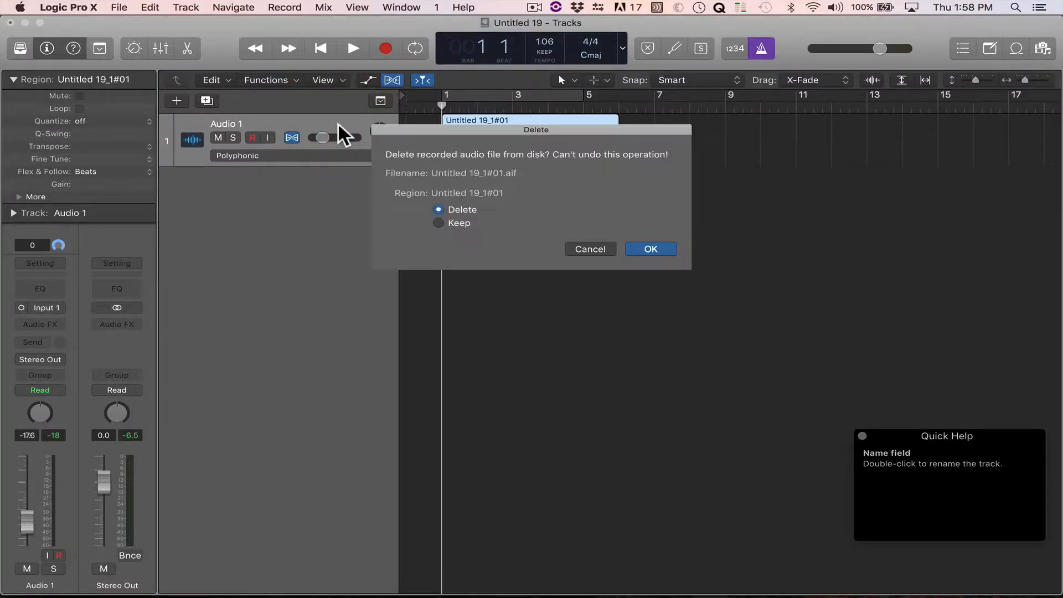
click(660, 247)
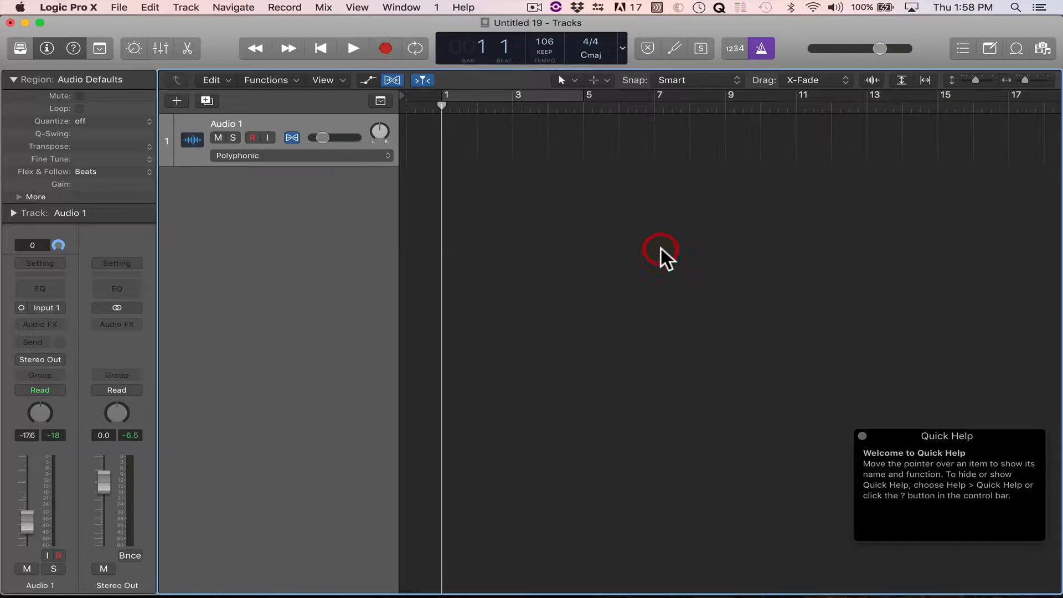
Step: Delete the empty Audio 1 track and create one new audio track using Input 1 and Output 1 + 2
click(345, 117)
key(super+BackSpace)
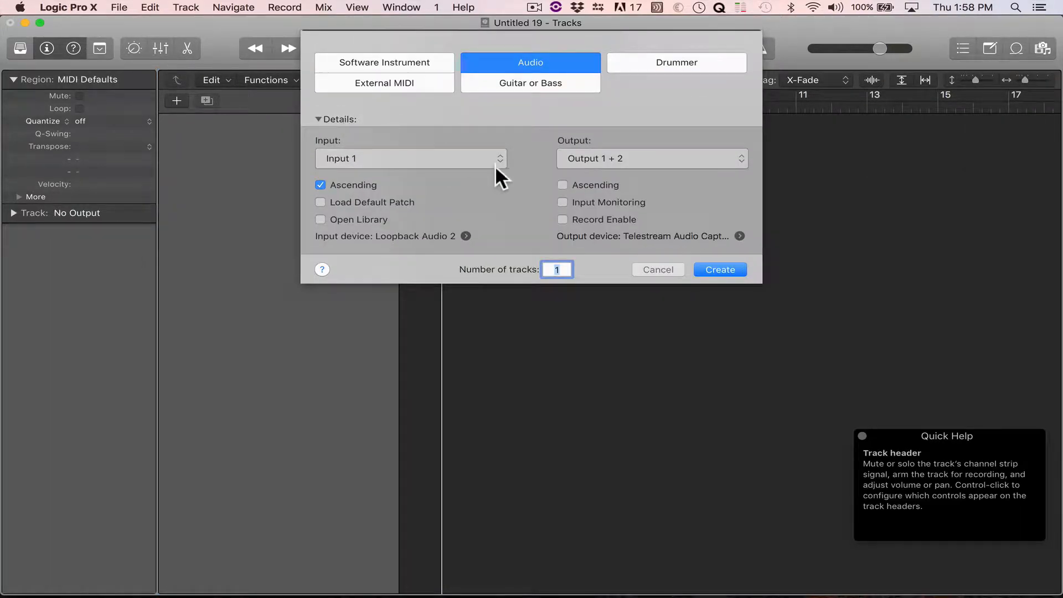
key(Return)
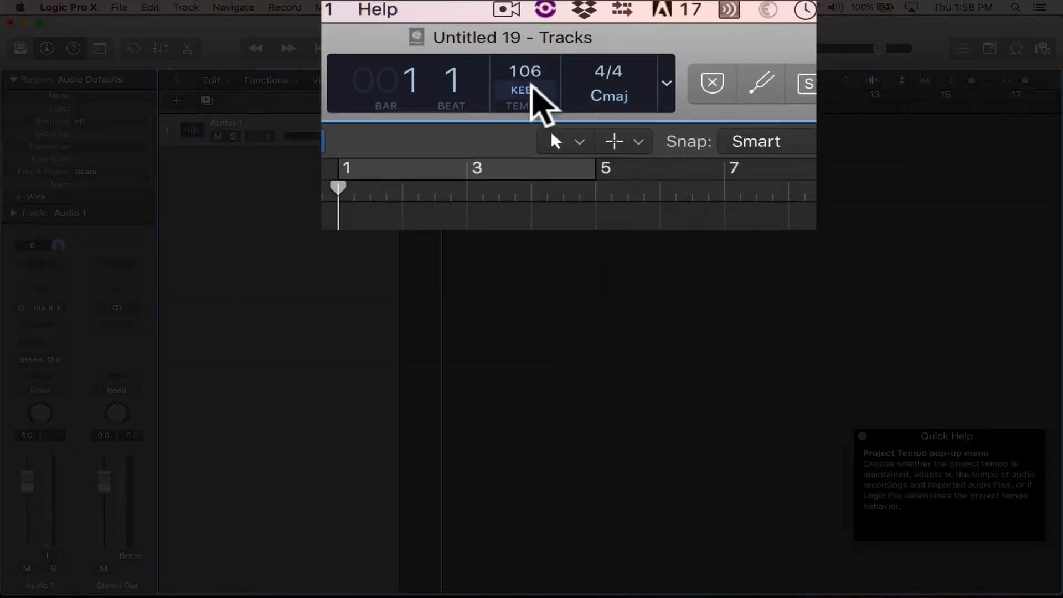
Step: Switch the project tempo mode to Adapt Project Tempo
click(531, 89)
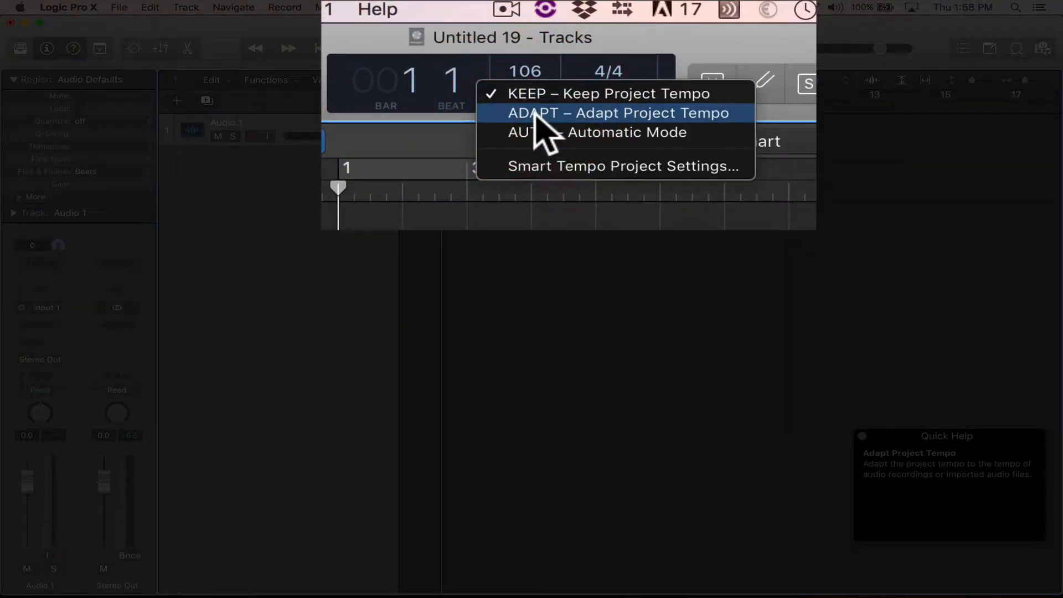
click(534, 114)
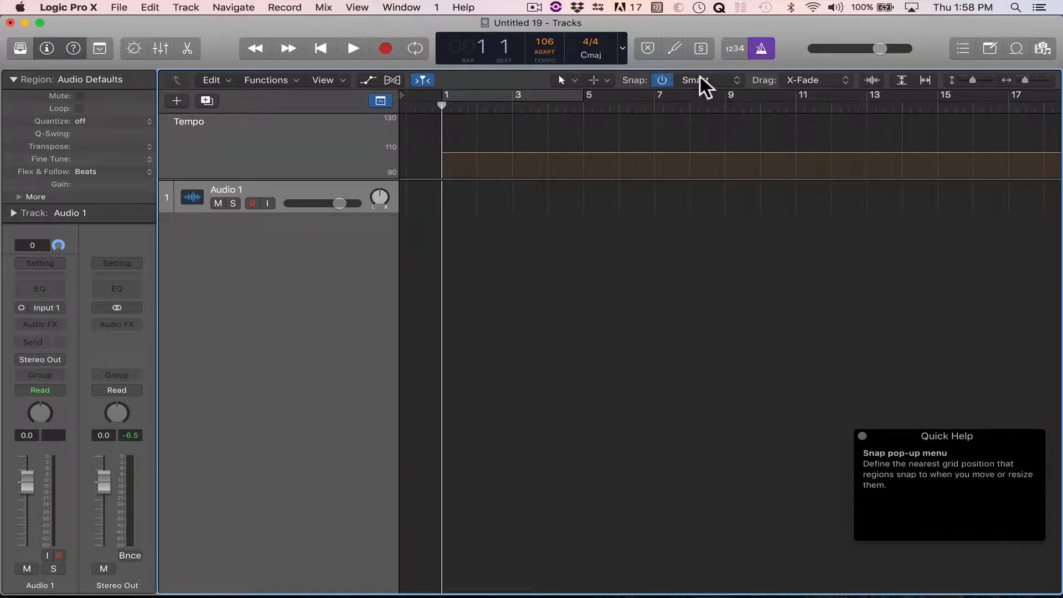
Step: Record a new take on Audio 1 in Adapt mode and decline to show the Smart Tempo Editor
key(r)
key(super+period)
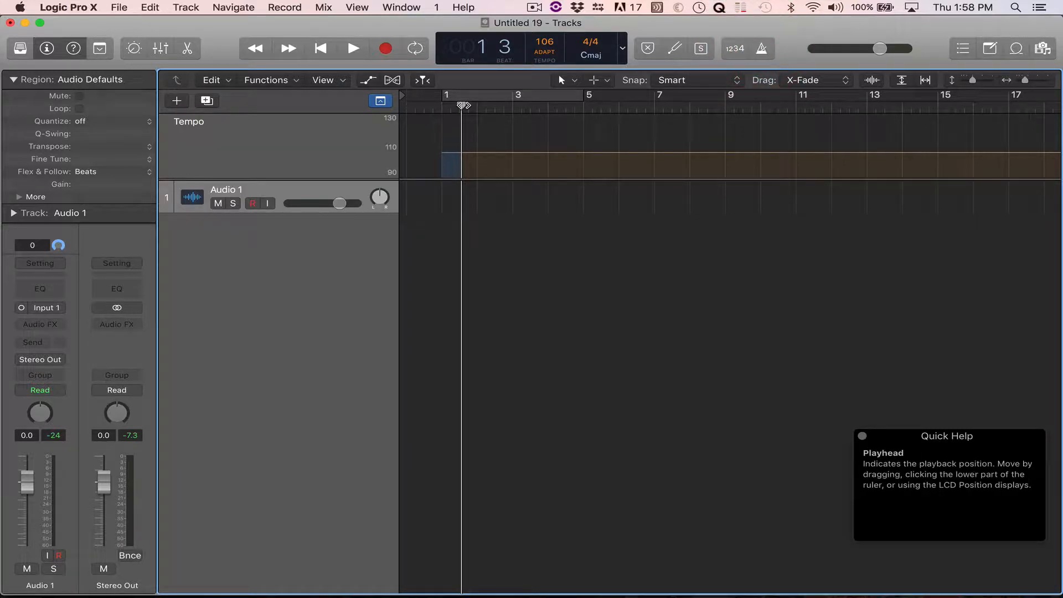
click(385, 47)
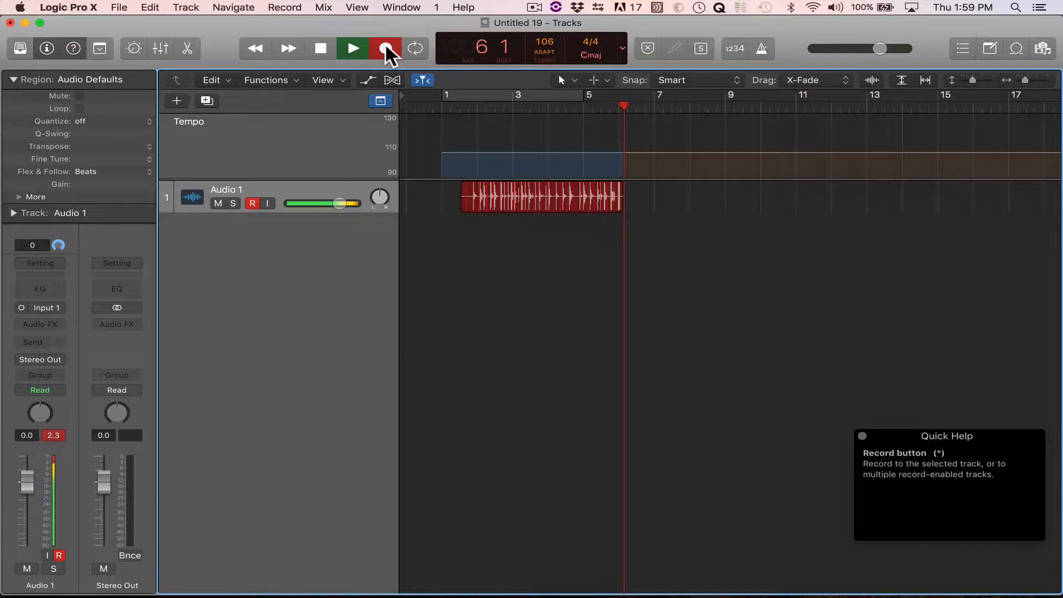
click(386, 47)
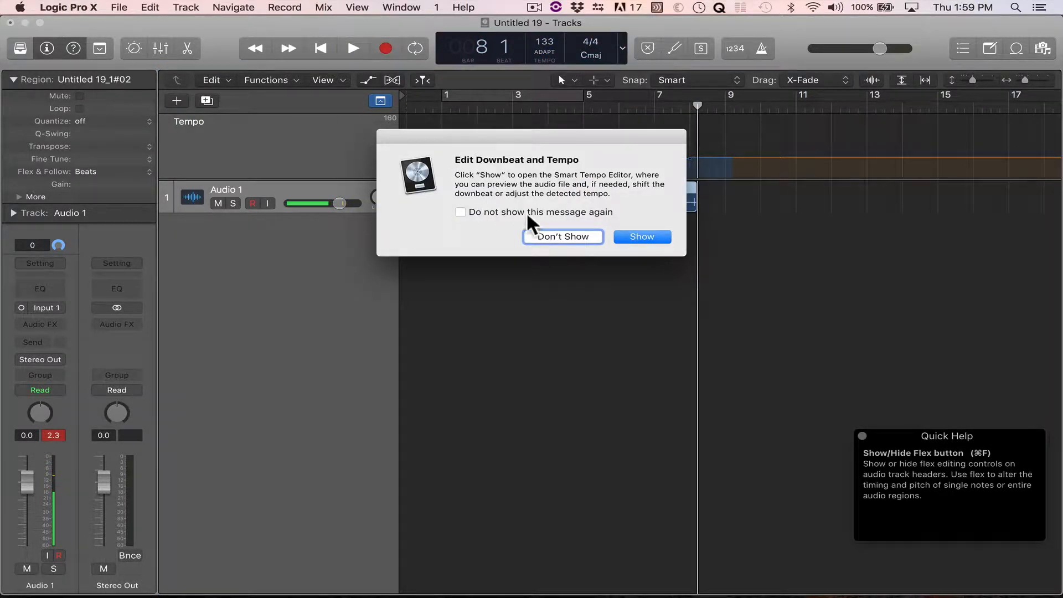
click(566, 236)
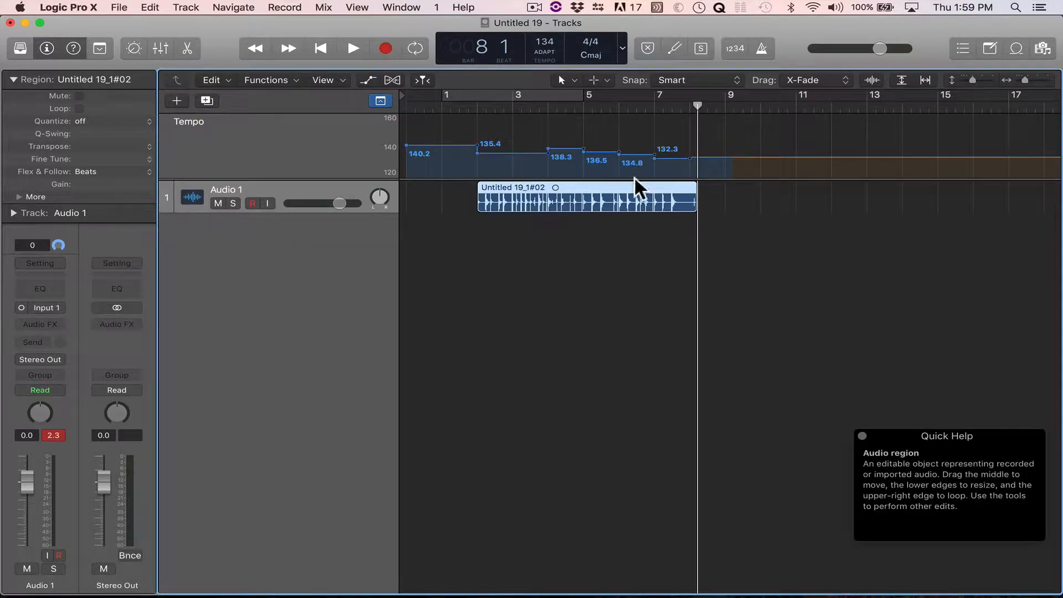
Step: Turn on the metronome, play the recording from bar 2 and lower Audio 1's volume to -17.6 dB
click(476, 107)
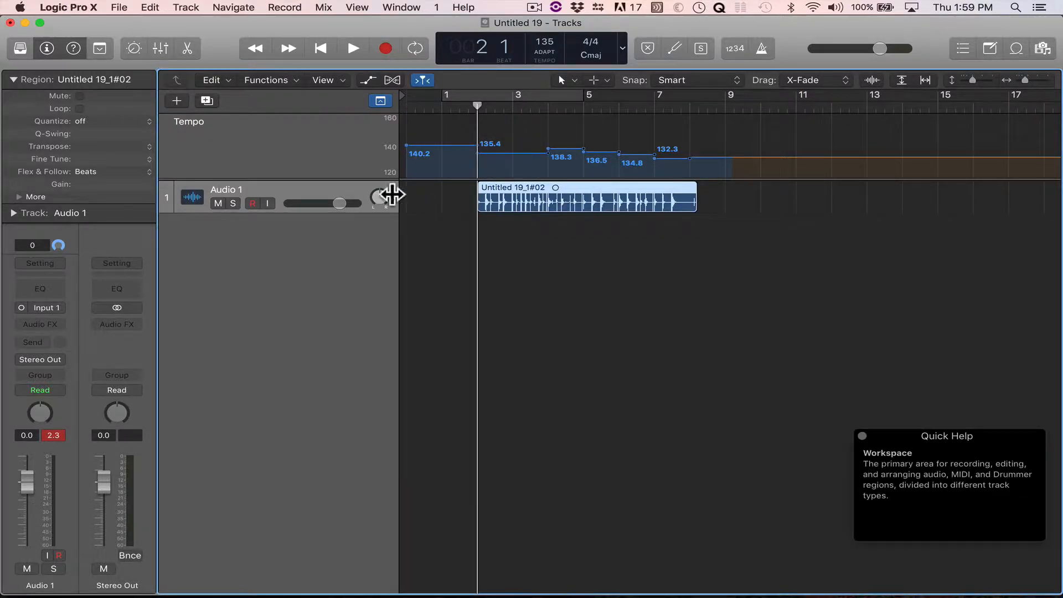
click(759, 48)
key(space)
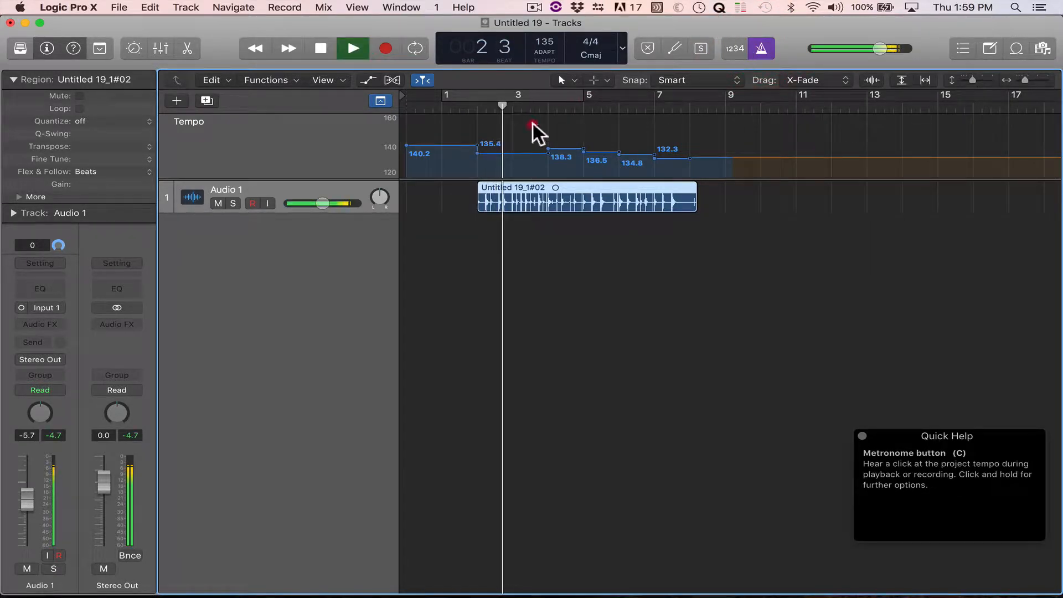
click(323, 203)
drag(311, 203, 292, 203)
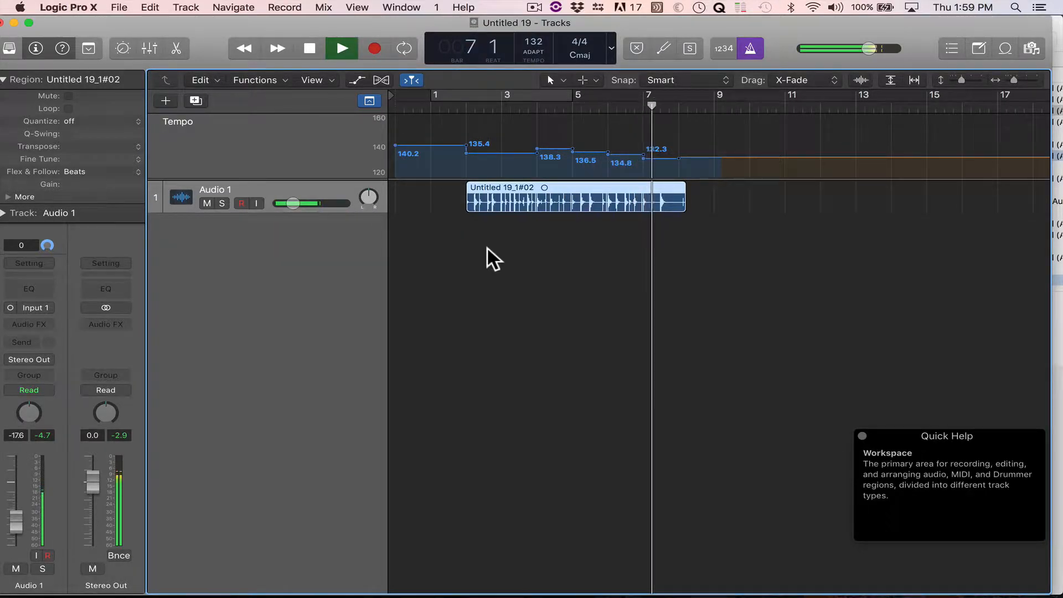
key(space)
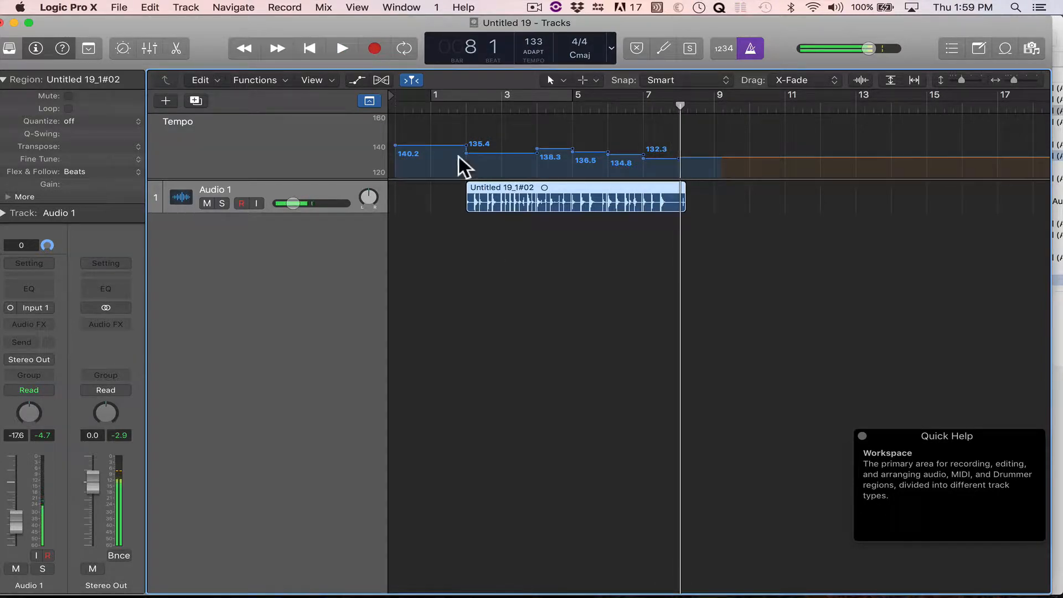
Step: Try moving the recorded region to bar 9 and undo the move
click(463, 108)
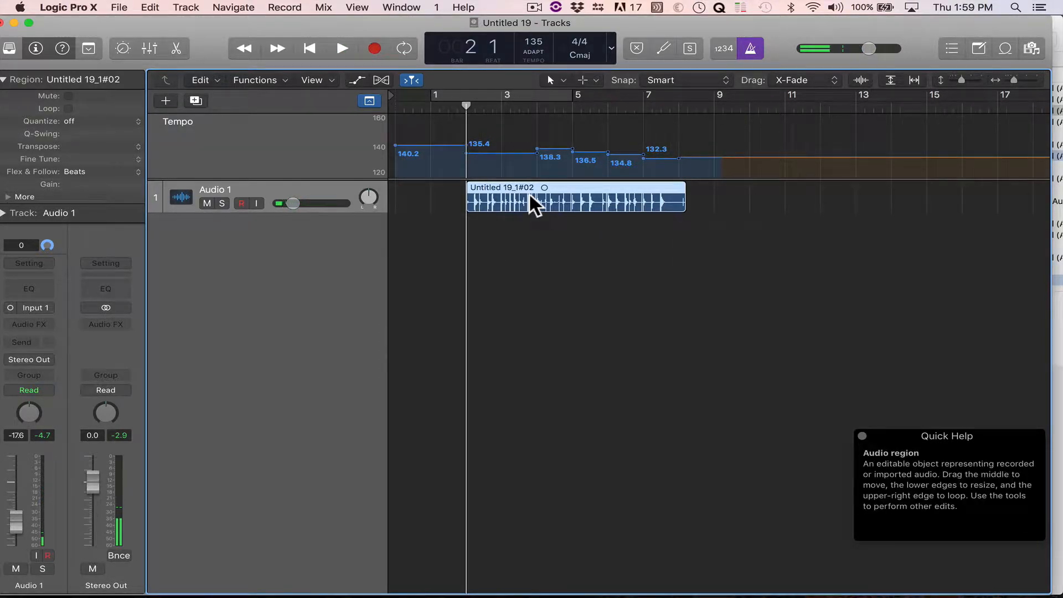
drag(523, 184, 768, 178)
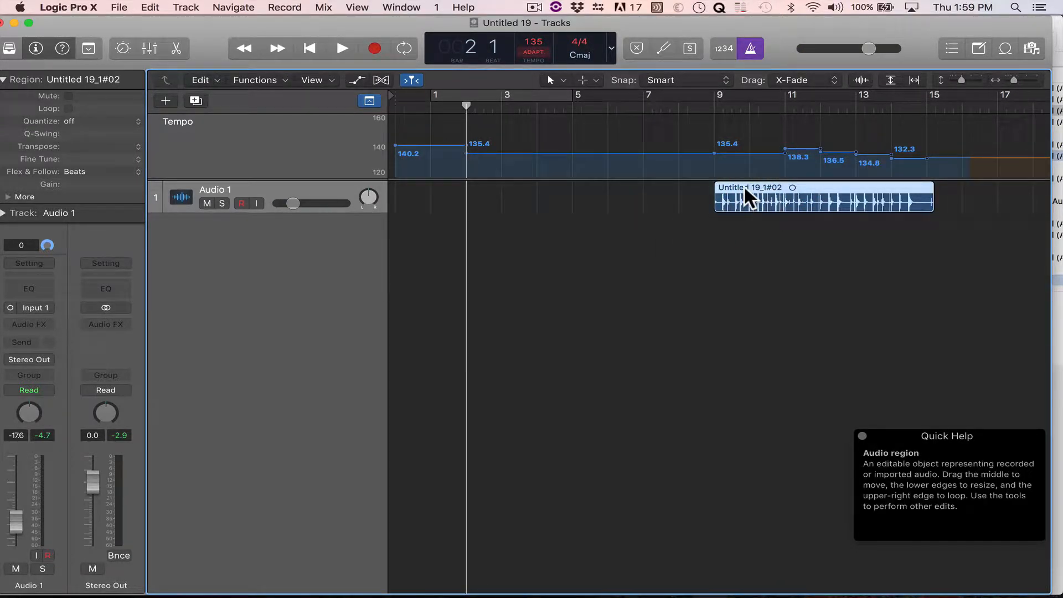
key(super+z)
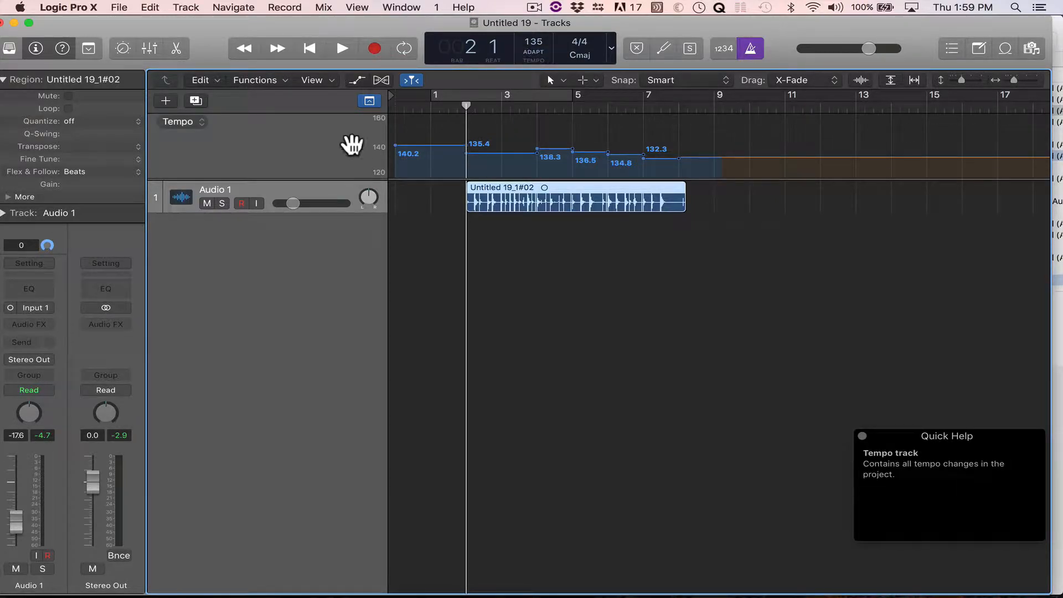
Step: Show the Flex controls to check Audio 1's Flex mode and hide them again
click(382, 80)
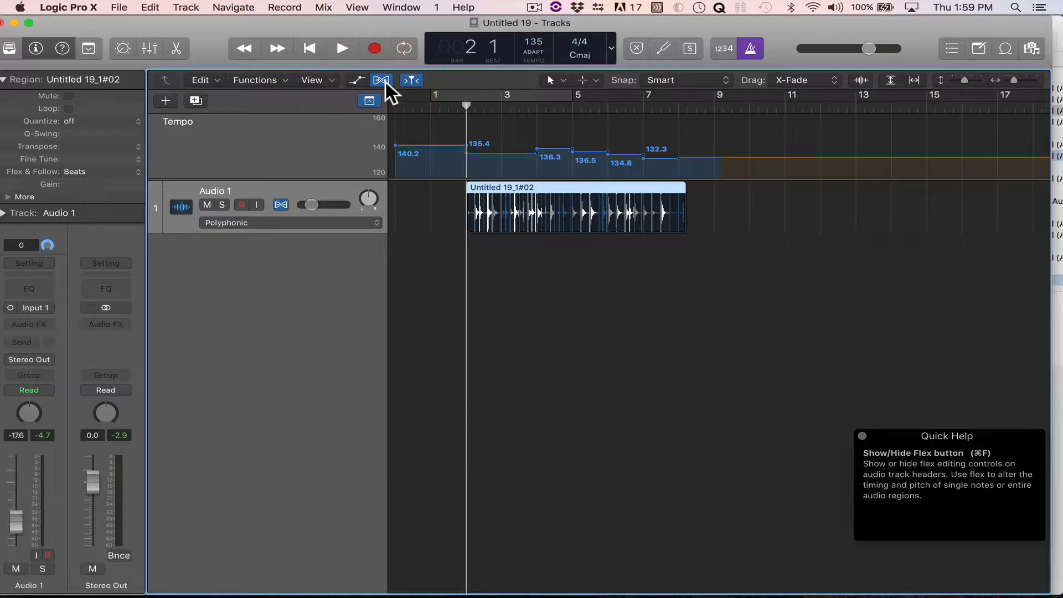
click(382, 80)
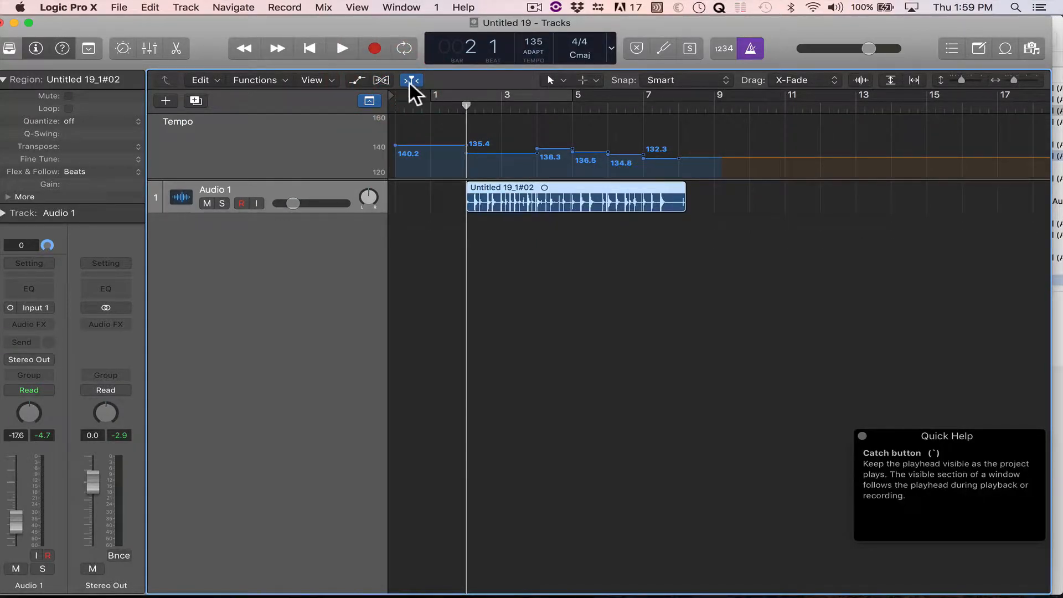
click(383, 80)
click(383, 79)
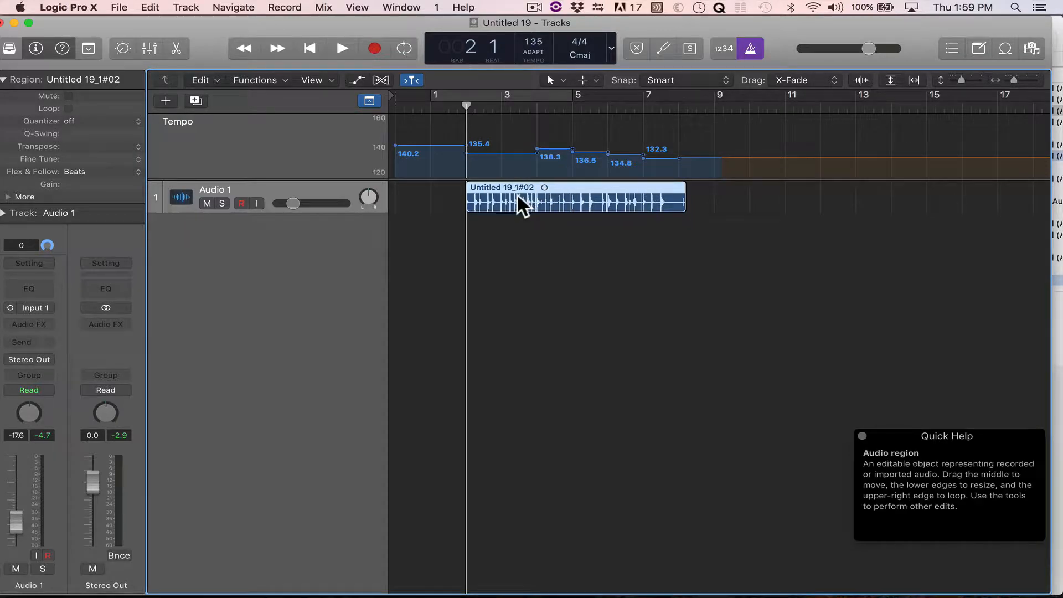
Step: Delete the tempo changes after bar 2 from the Tempo track and play the region from bar 2
click(553, 135)
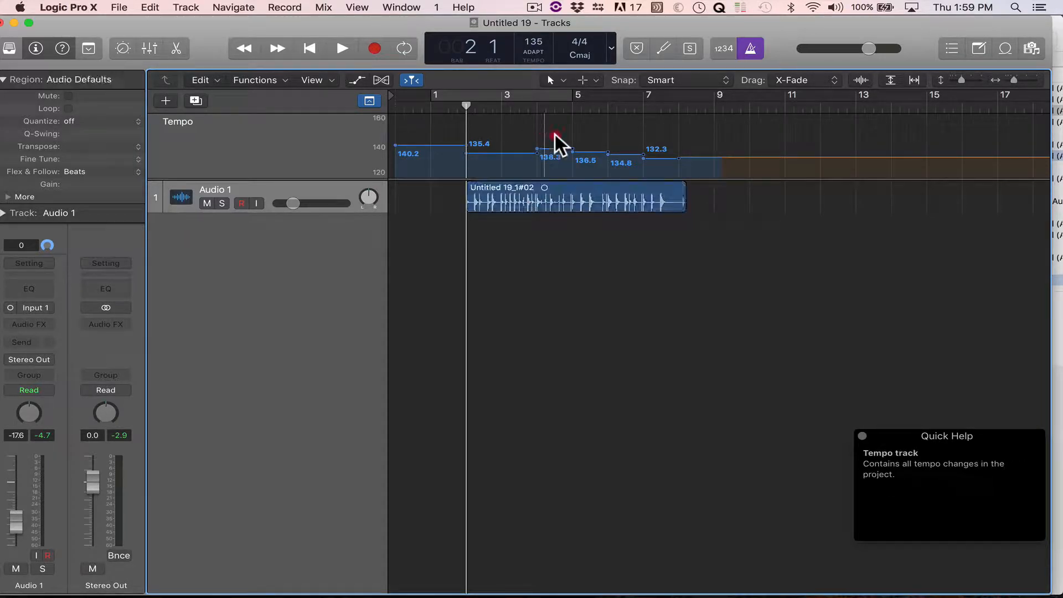
drag(709, 161, 709, 161)
key(Delete)
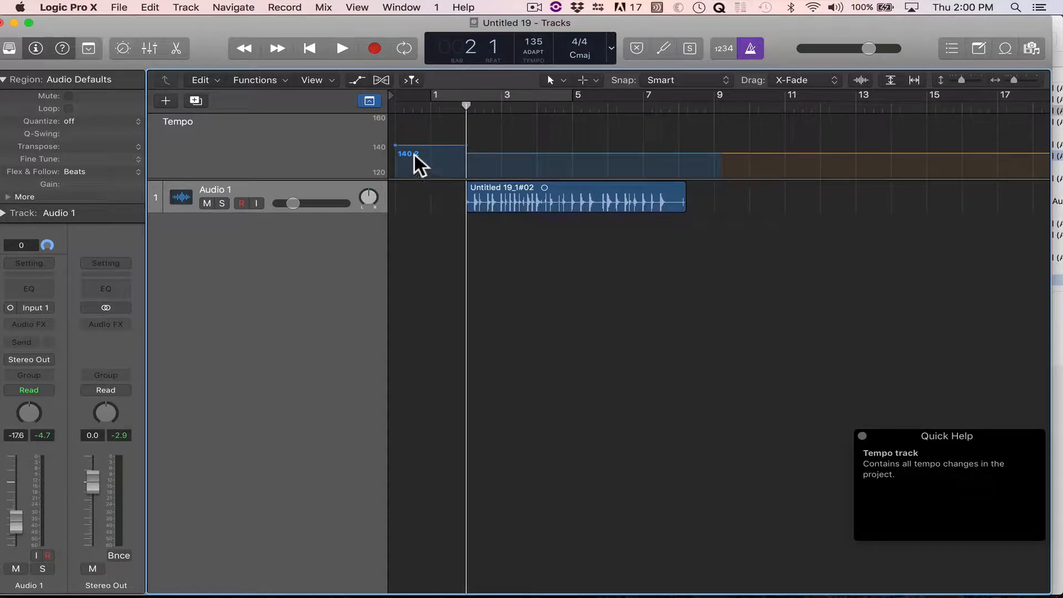
key(space)
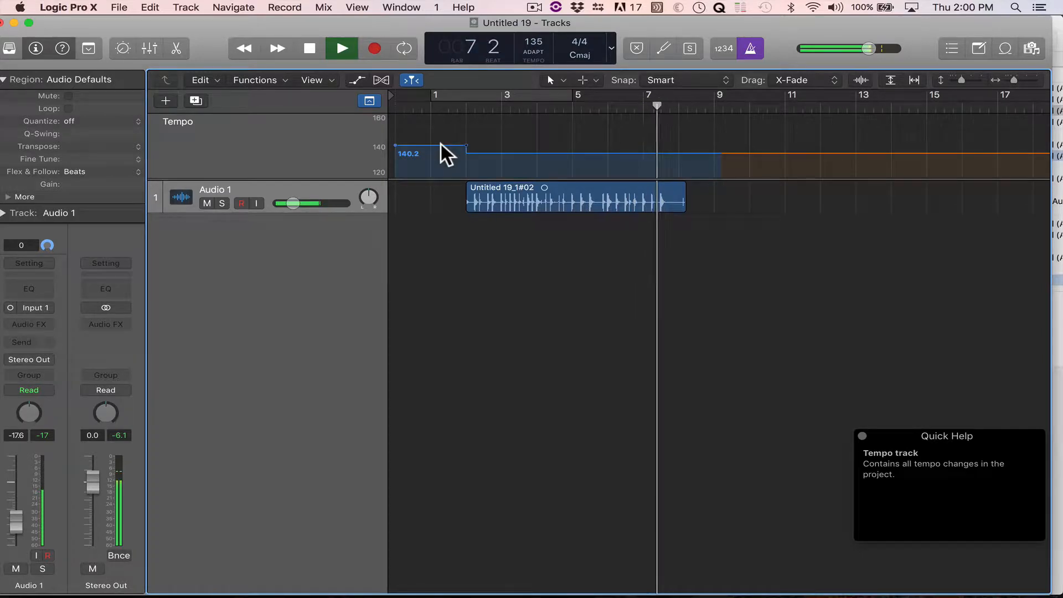
key(space)
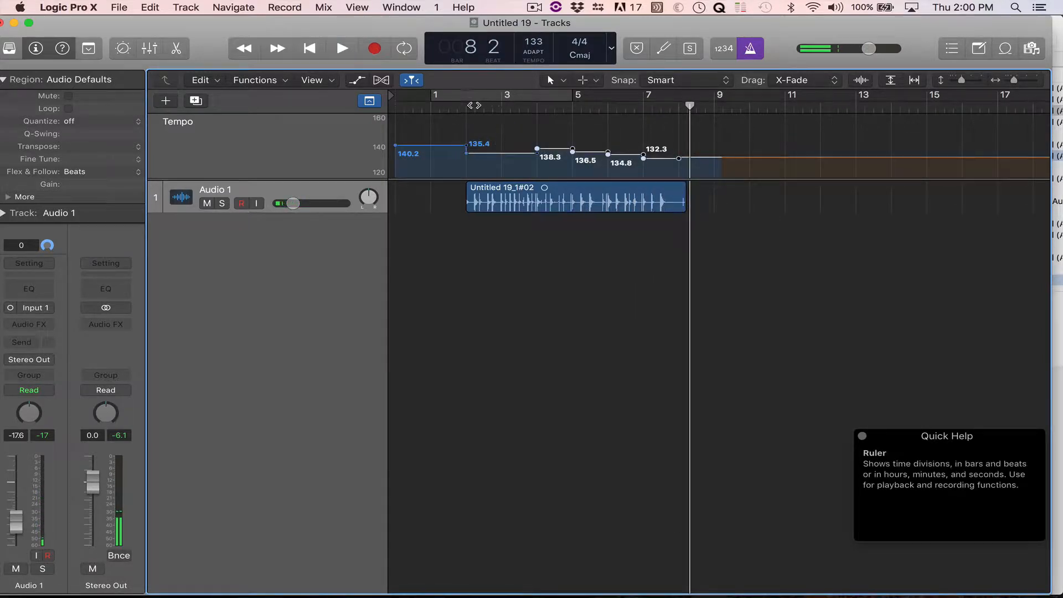
Step: Play the region from bar 2 with the detected tempo changes in place for comparison
click(471, 105)
key(space)
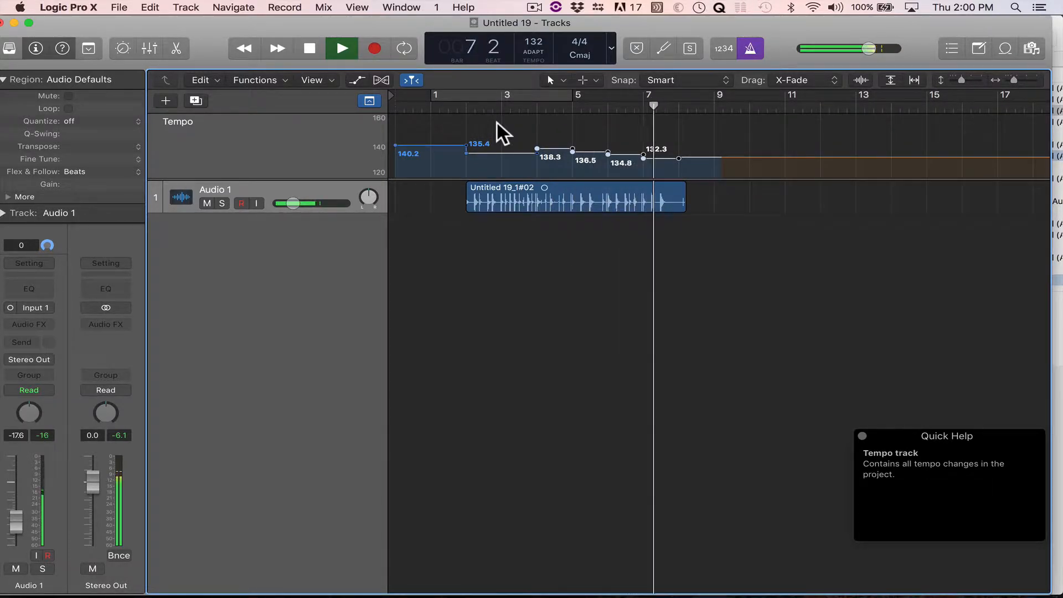
key(space)
Step: Delete the selected tempo changes after bar 2 again and play the region from bar 2 against the metronome
key(Delete)
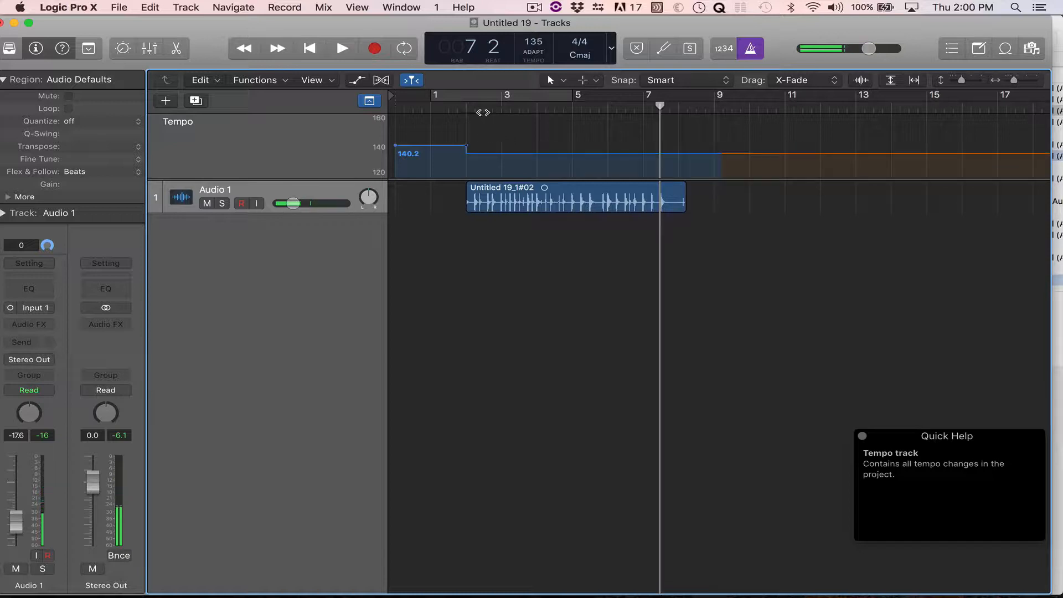
click(459, 112)
key(space)
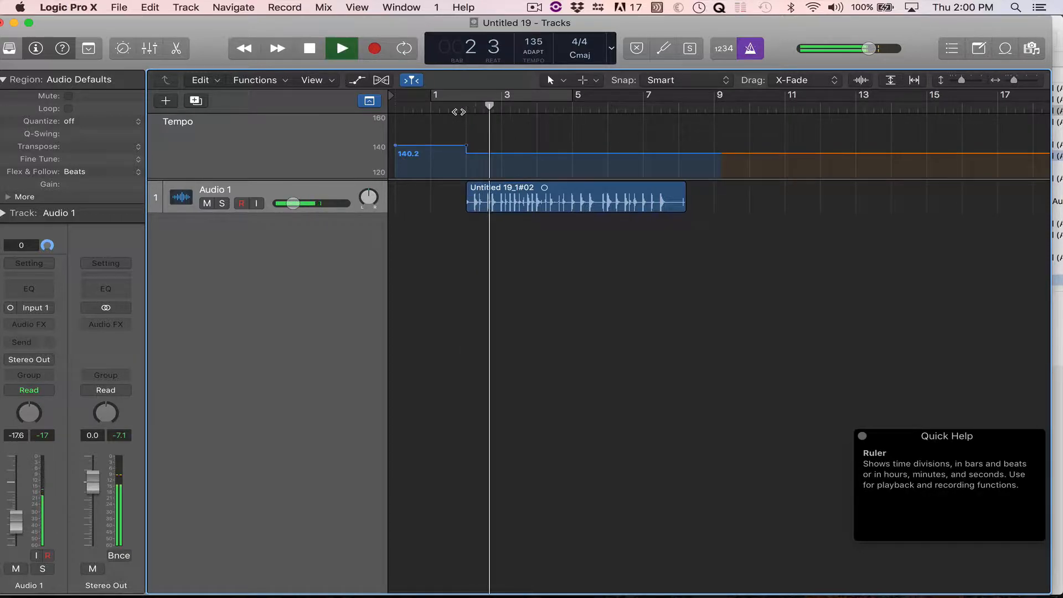
scroll(511, 250, up, 3)
scroll(511, 250, up, 3)
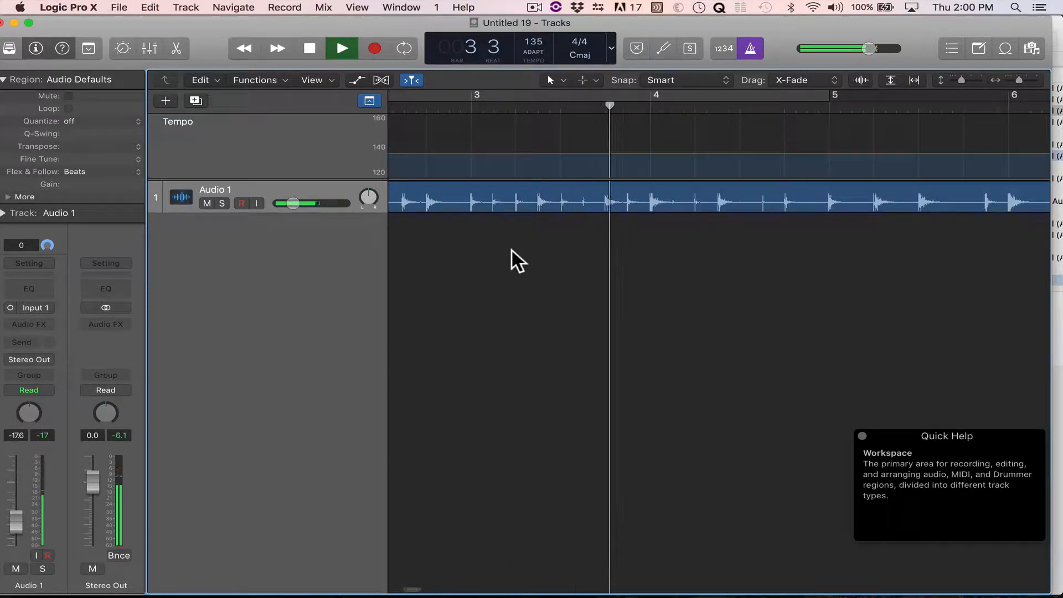
scroll(511, 250, down, 4)
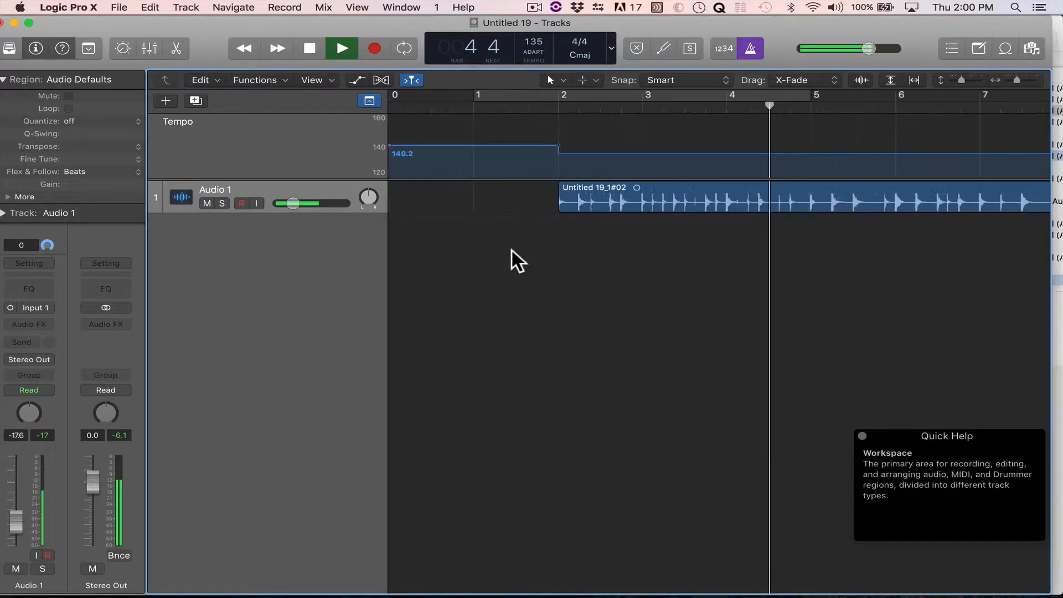
key(space)
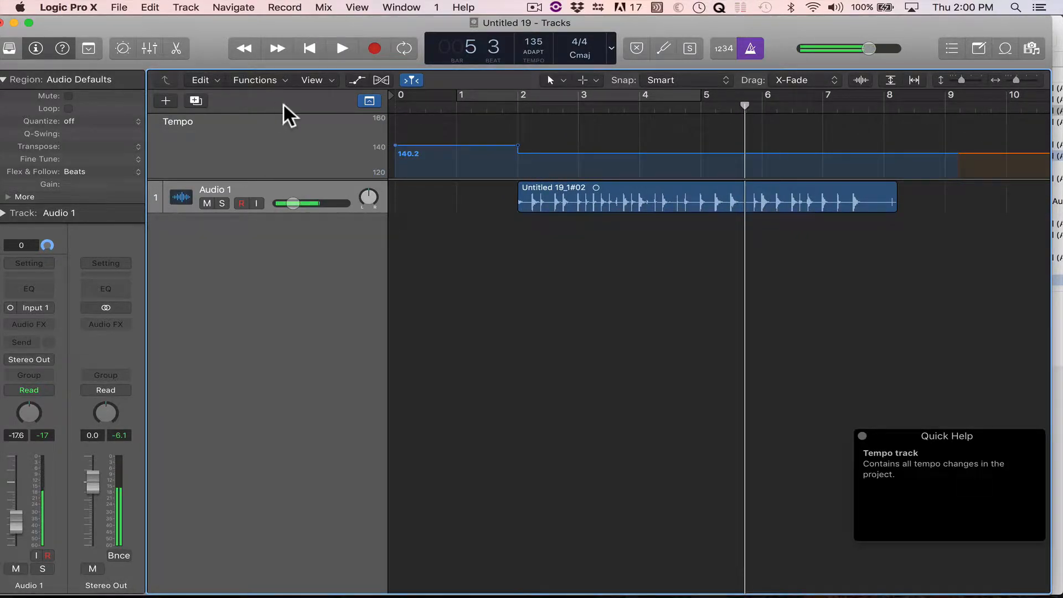
Step: Check the Flex view of Audio 1 with the edited tempo, hide it and return the playhead to bar 2
click(382, 80)
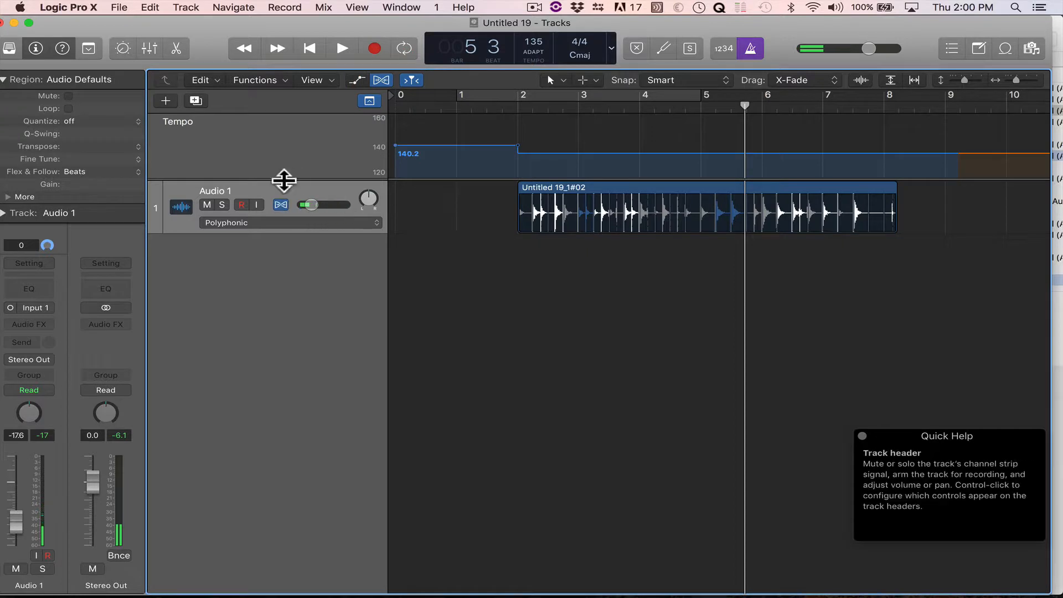
click(375, 78)
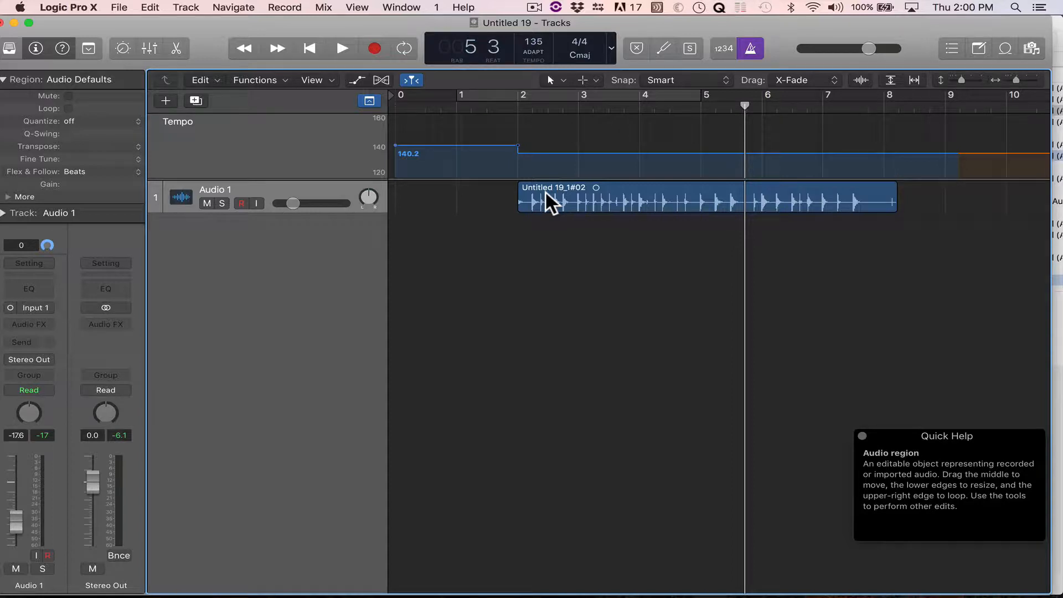
click(517, 105)
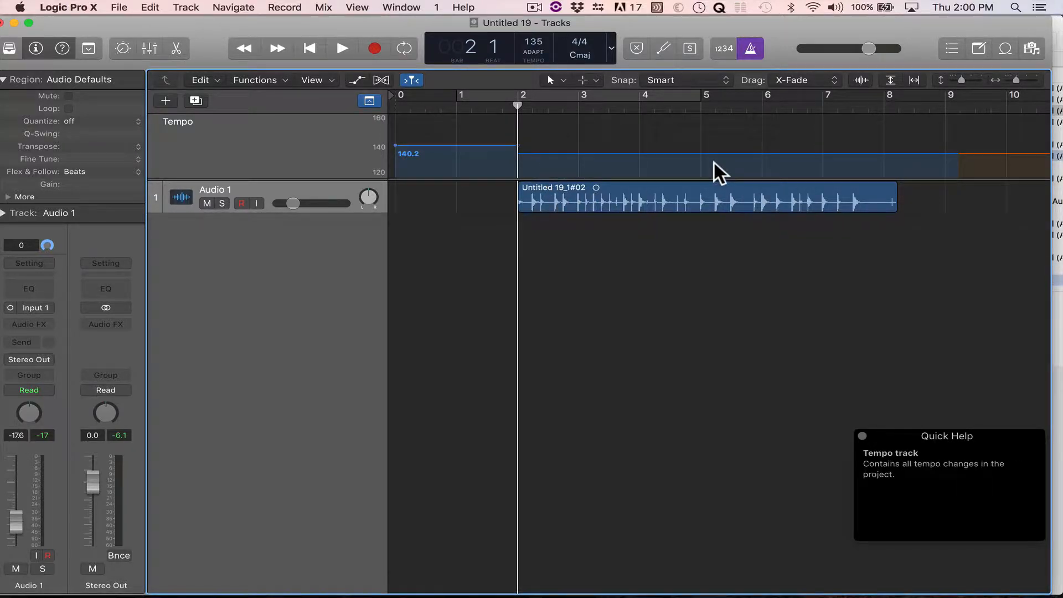
Step: View the available project tempo modes without changing the current one
click(538, 54)
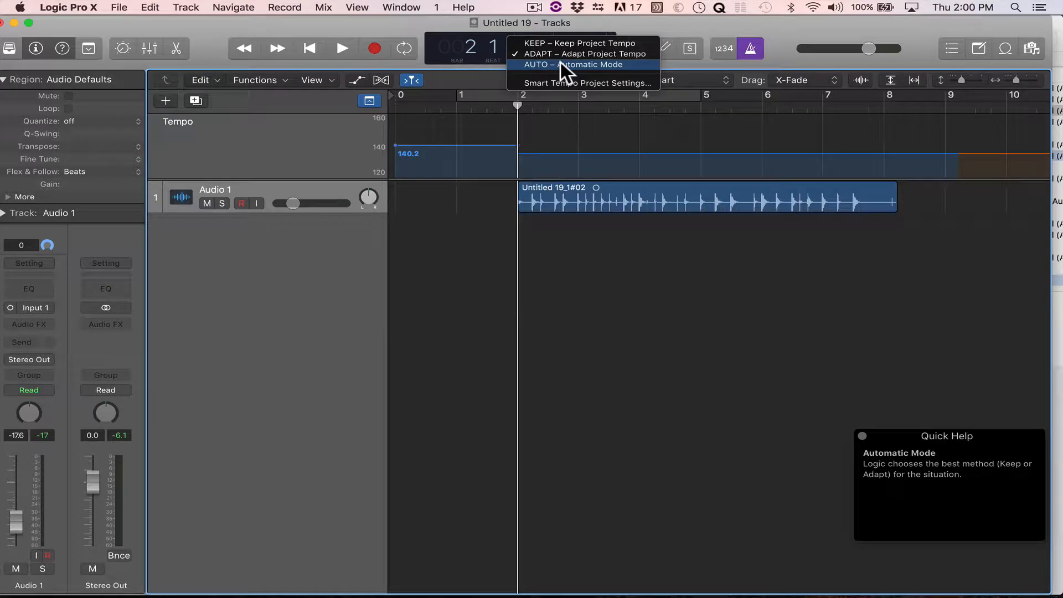
click(472, 251)
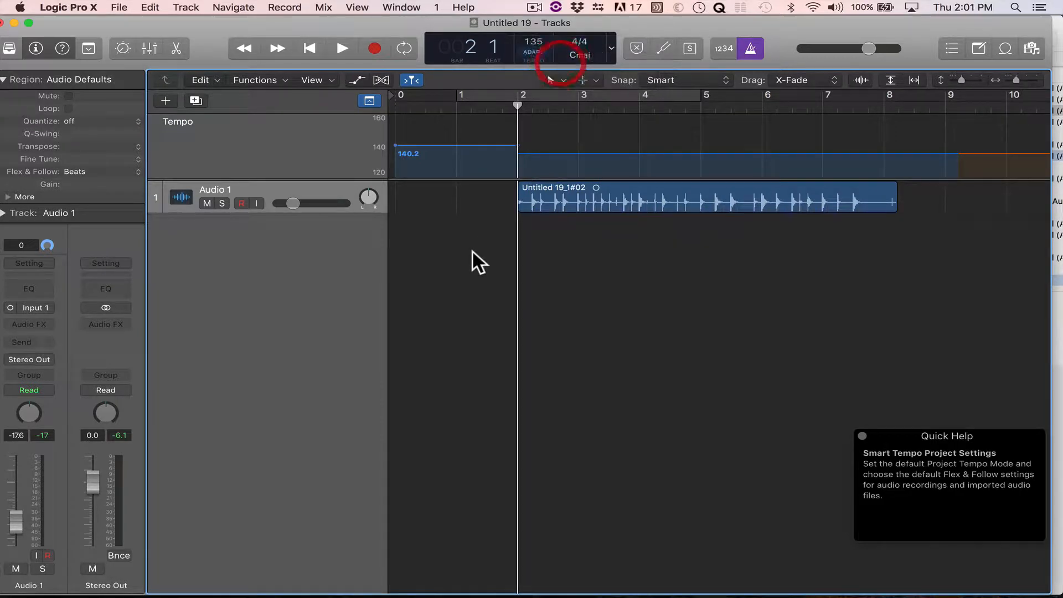
Step: Delete the recorded region on Audio 1 and its file Untitled 19_1#02.aif from disk
click(315, 190)
key(Delete)
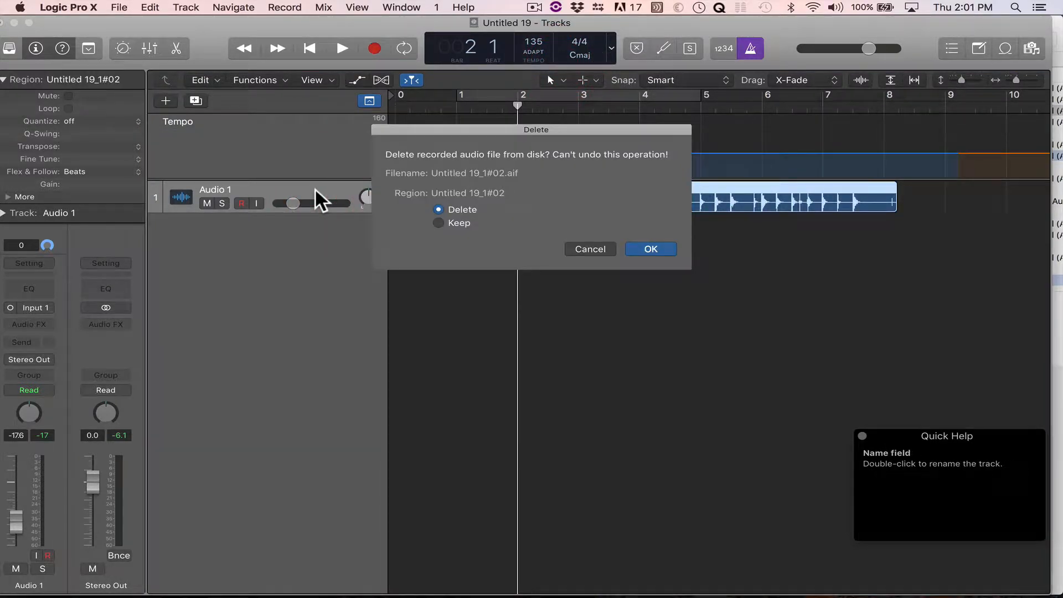
click(444, 206)
key(Return)
Step: Delete the emptied Audio 1 track and create one replacement audio track with Input 1 and Output 1 + 2
key(Delete)
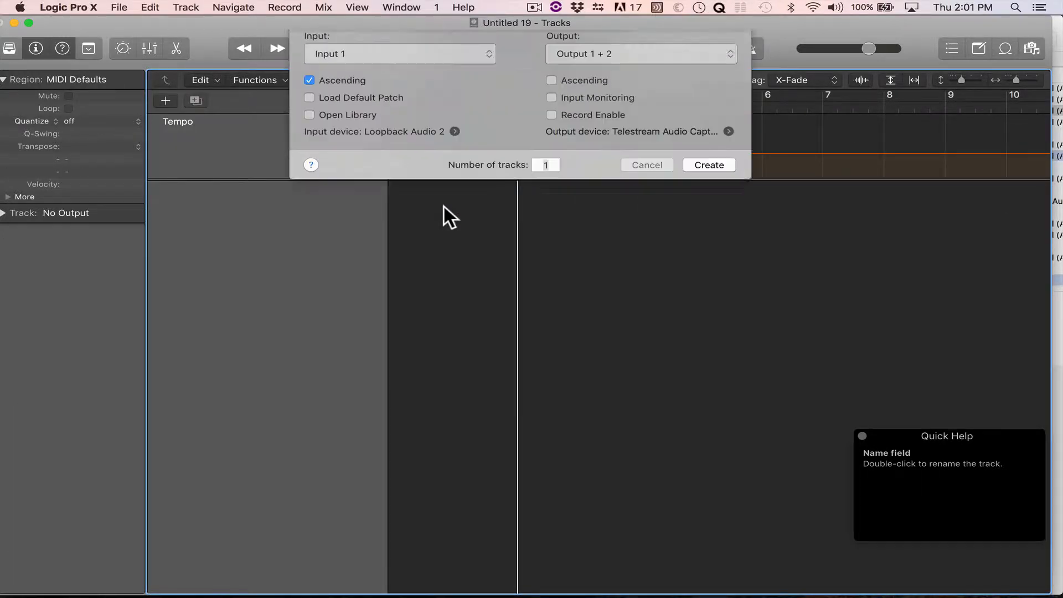
key(Escape)
key(super+z)
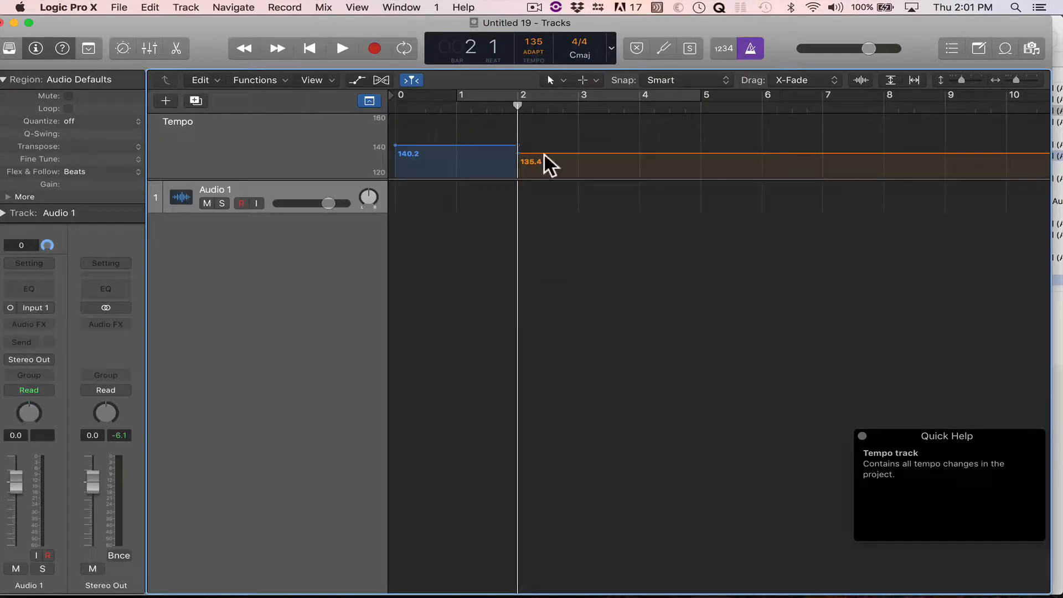
Step: Switch the project tempo mode to Automatic Mode and remove the 135.4 tempo change at bar 2
click(534, 52)
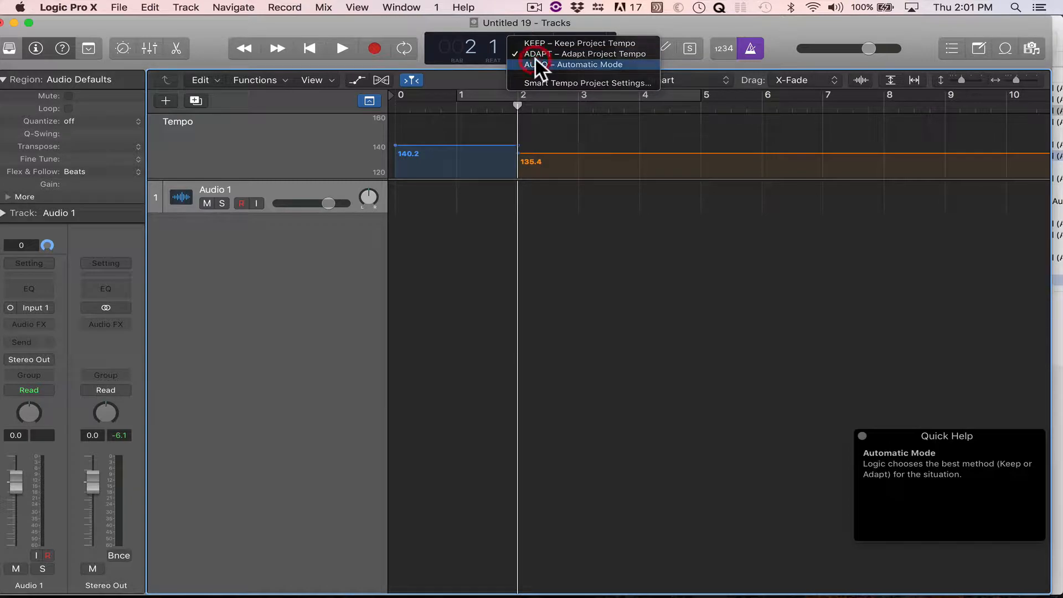
click(535, 62)
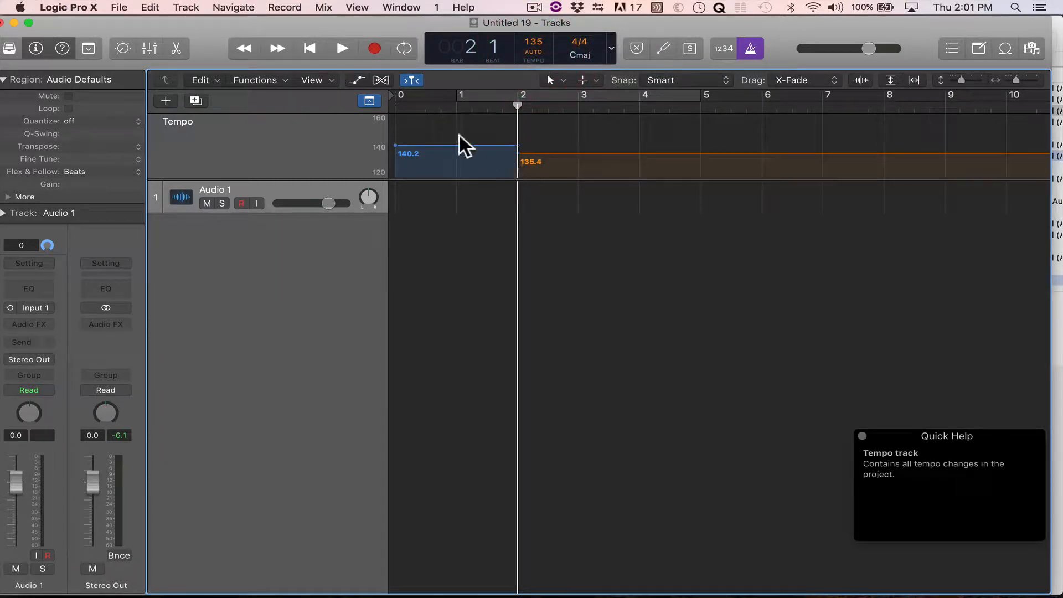
drag(390, 175, 380, 174)
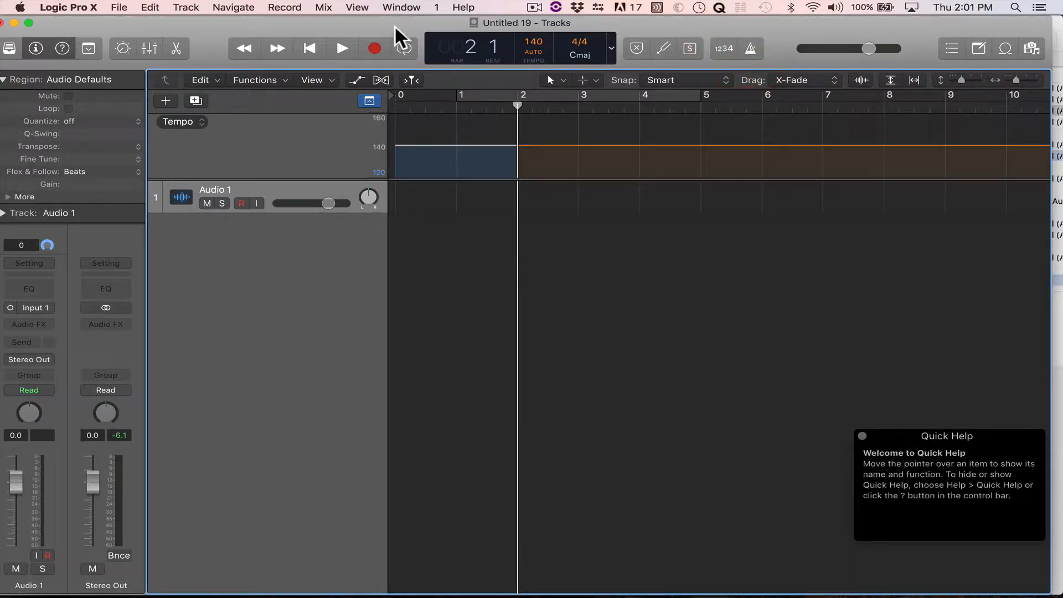
Step: Record a take on Audio 1 starting at bar 2 and decline opening the Smart Tempo Editor
click(375, 48)
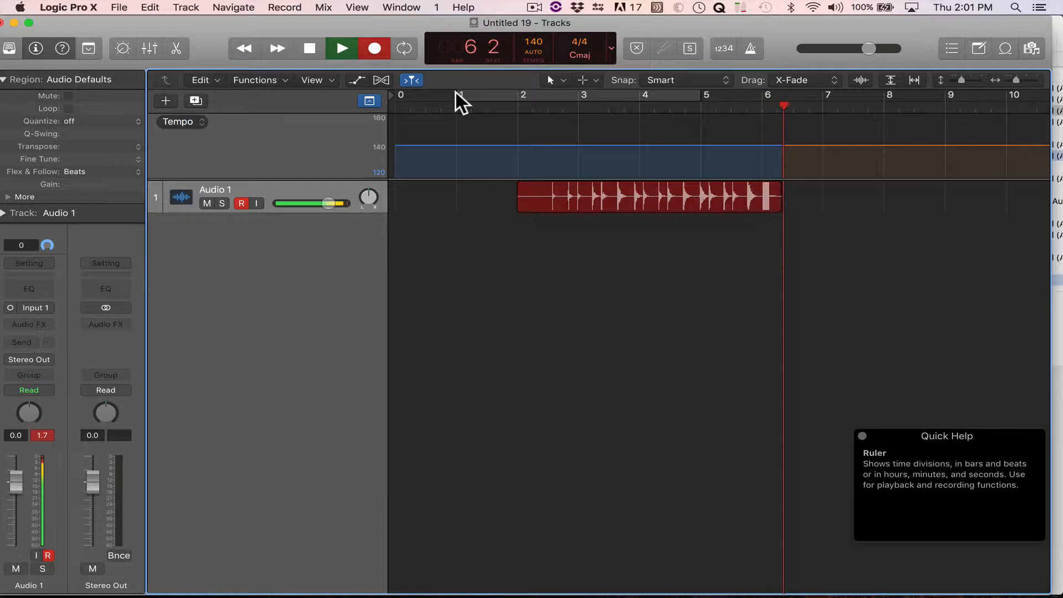
key(space)
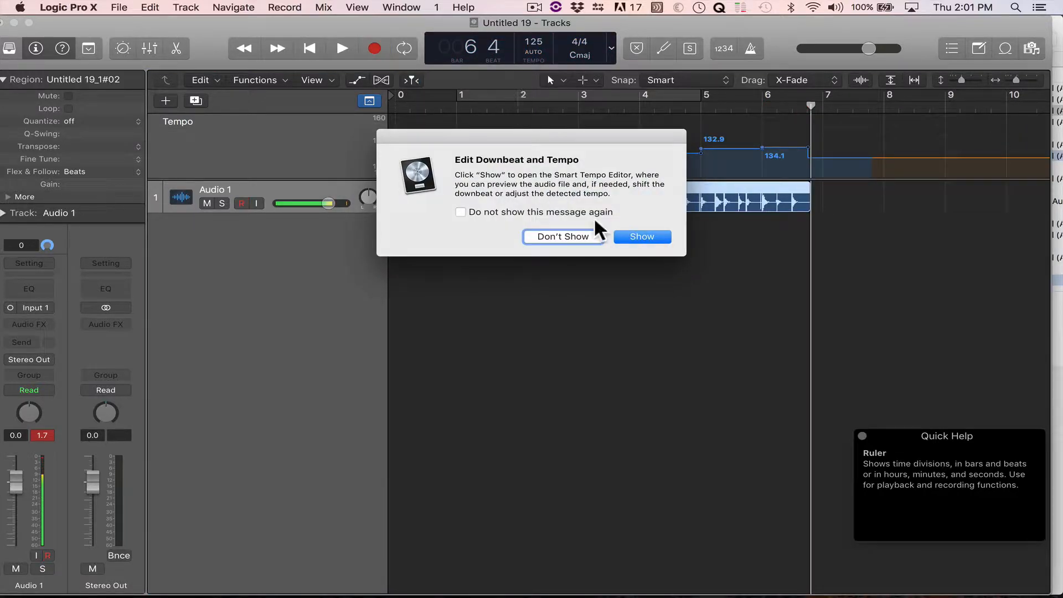
click(571, 231)
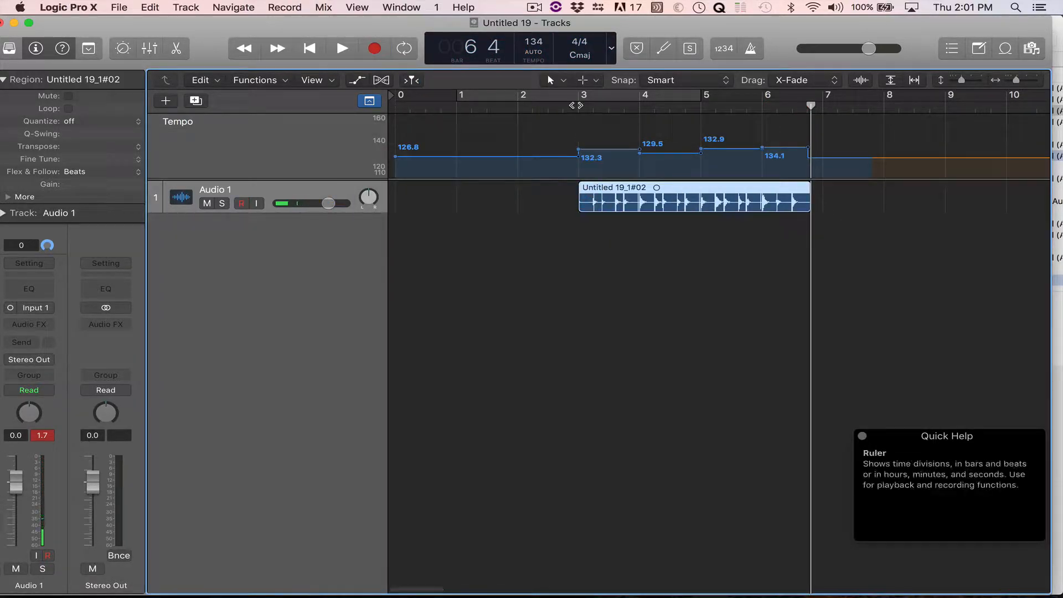
Step: Play the recorded region from bar 3 and lower Audio 1's volume to -16.2 dB during playback
click(541, 53)
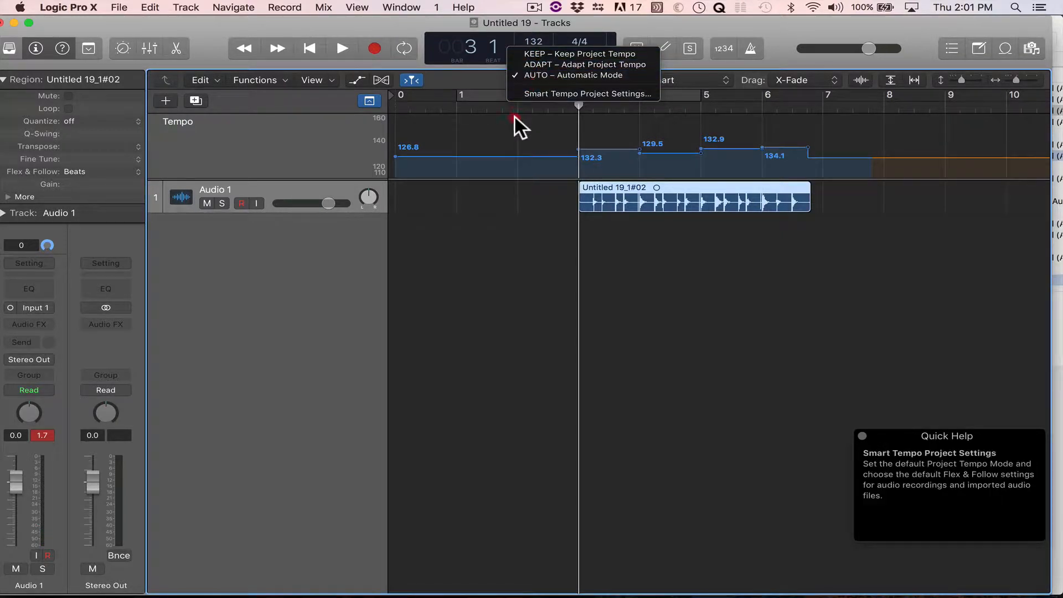
click(512, 152)
key(space)
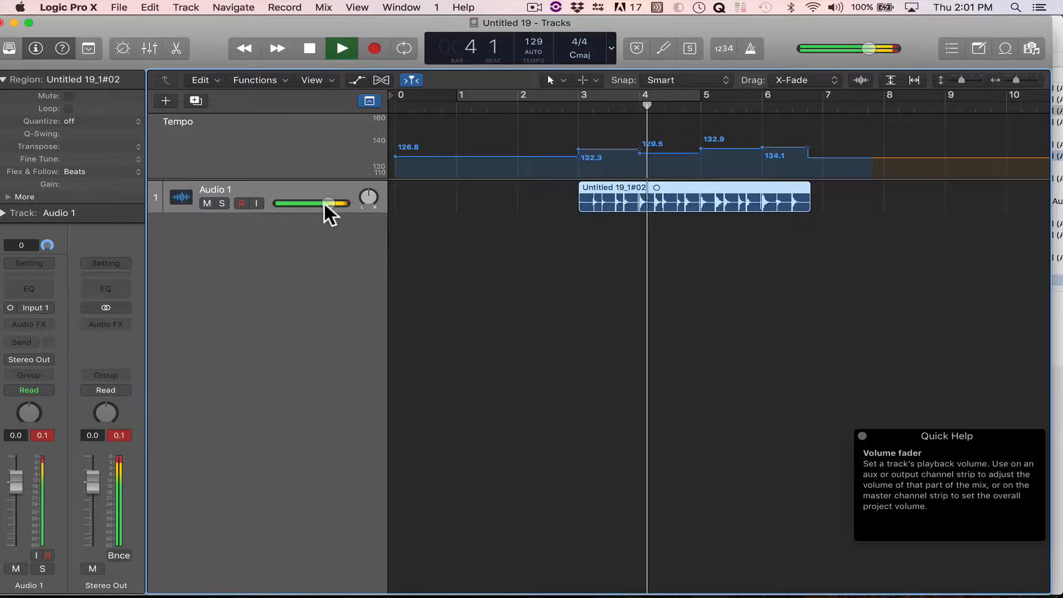
drag(323, 201, 244, 198)
key(space)
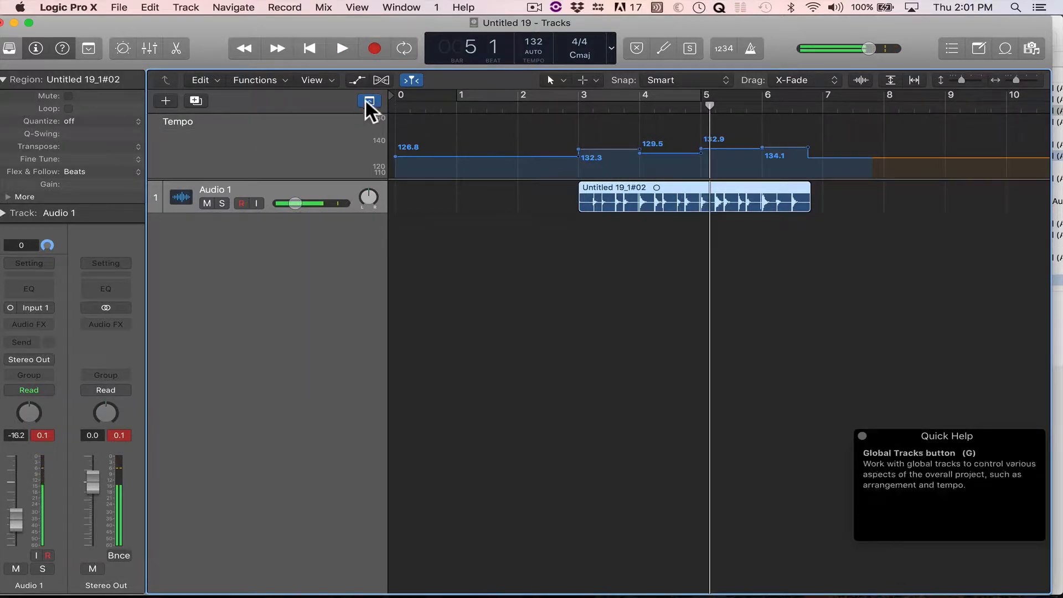
Step: Delete the tempo changes after bar 3 in the Tempo track, keeping the one at bar 3
click(376, 75)
click(376, 78)
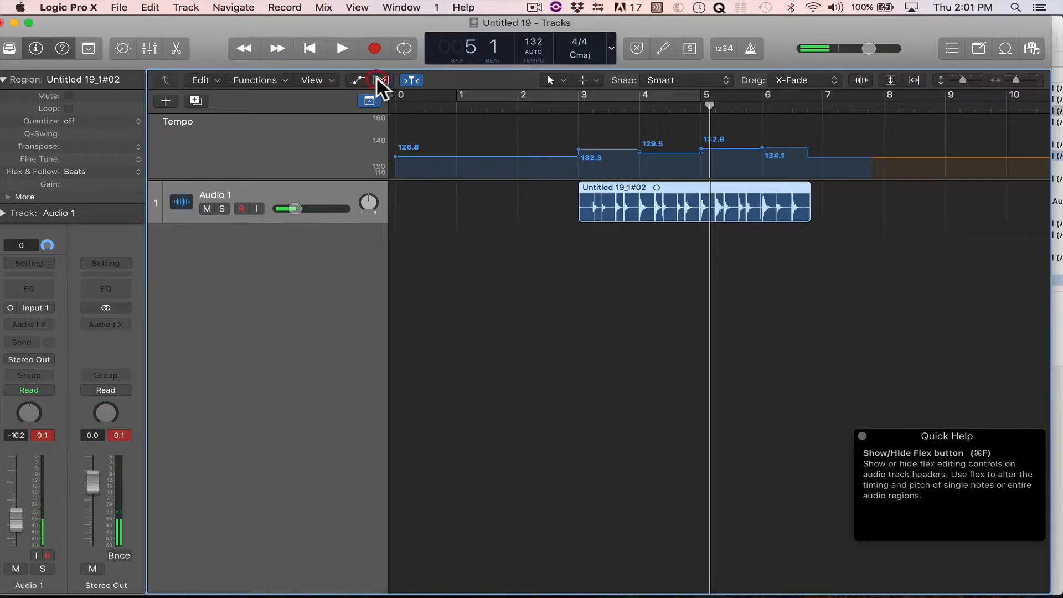
drag(651, 126, 825, 162)
key(Delete)
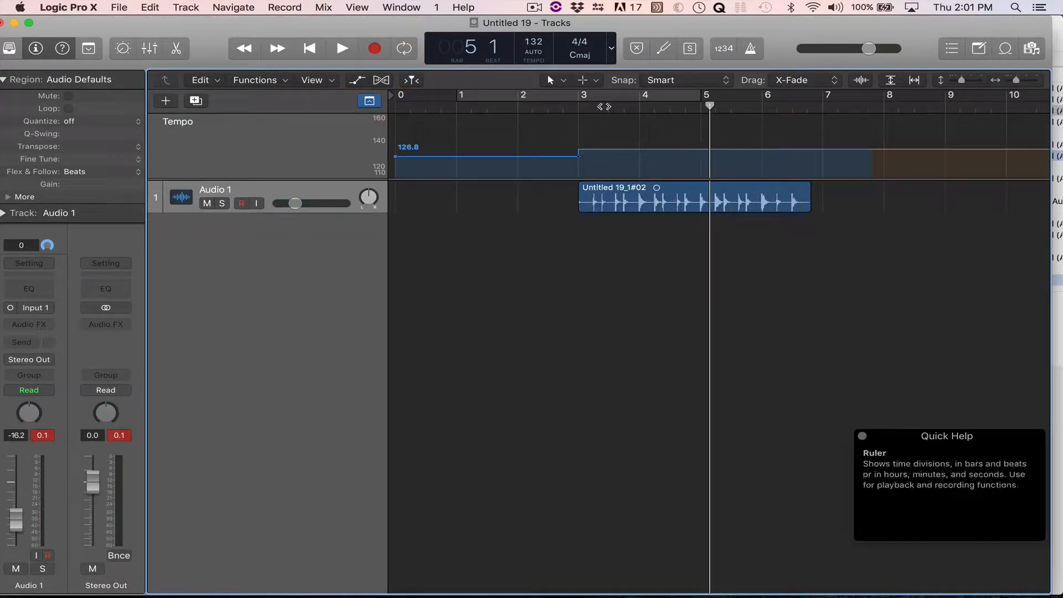
Step: Play the region from bar 3 and turn on the metronome to compare it with the beat
click(585, 107)
key(space)
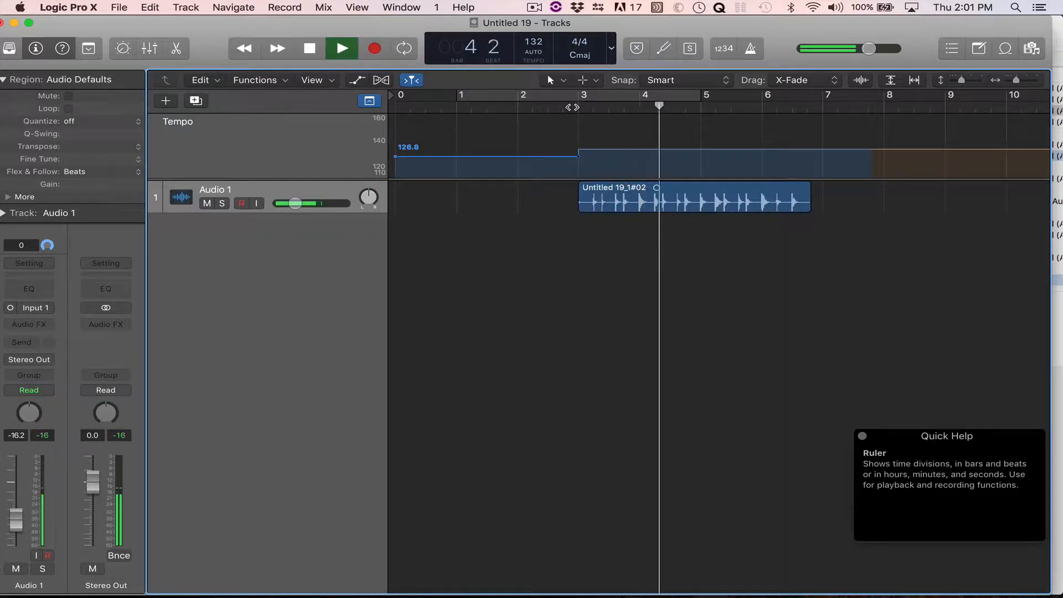
click(755, 41)
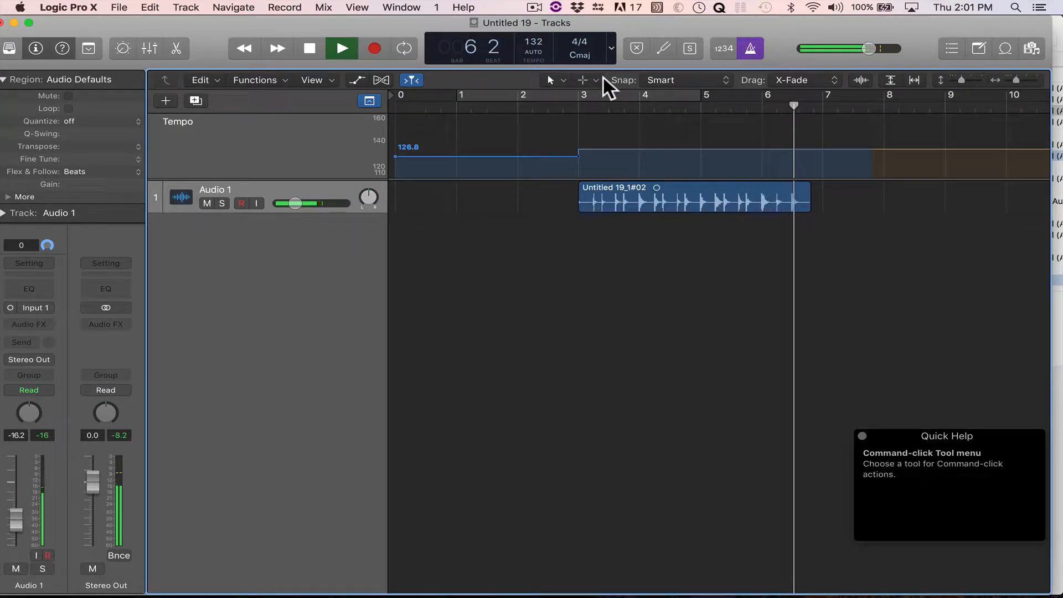
key(space)
click(543, 54)
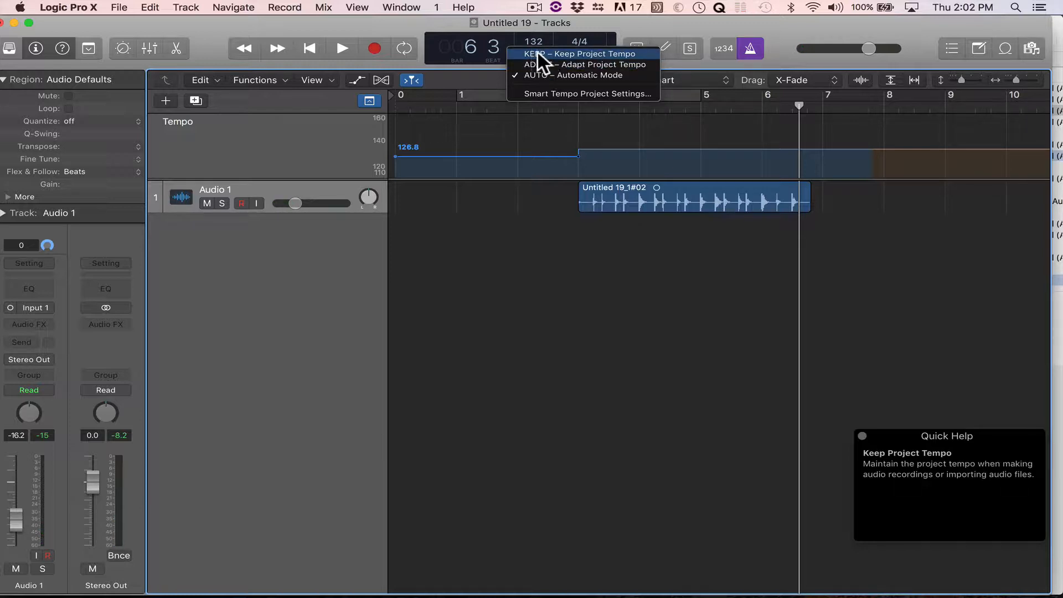
click(489, 105)
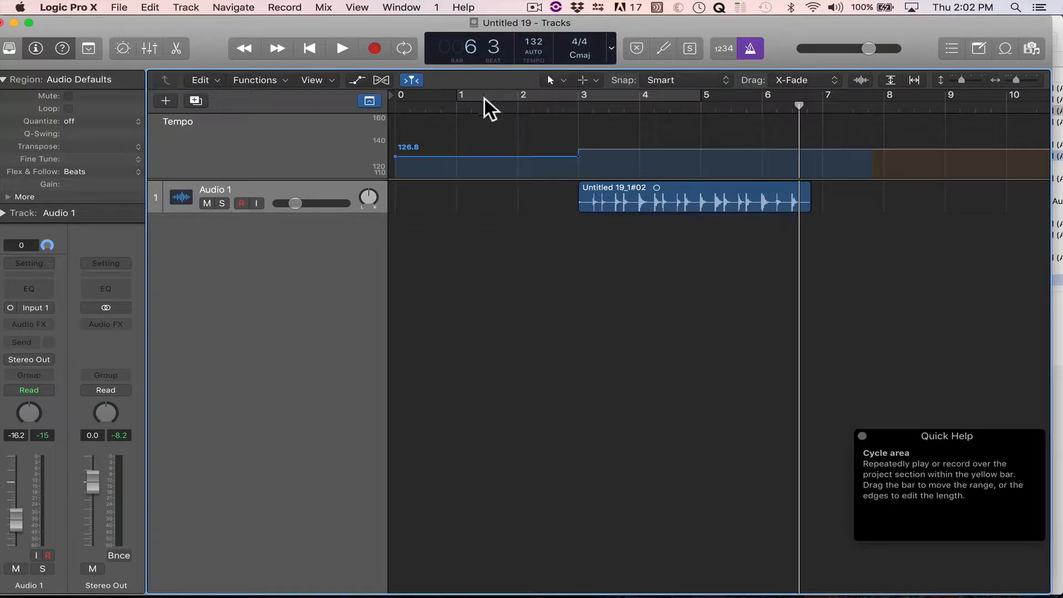
click(486, 103)
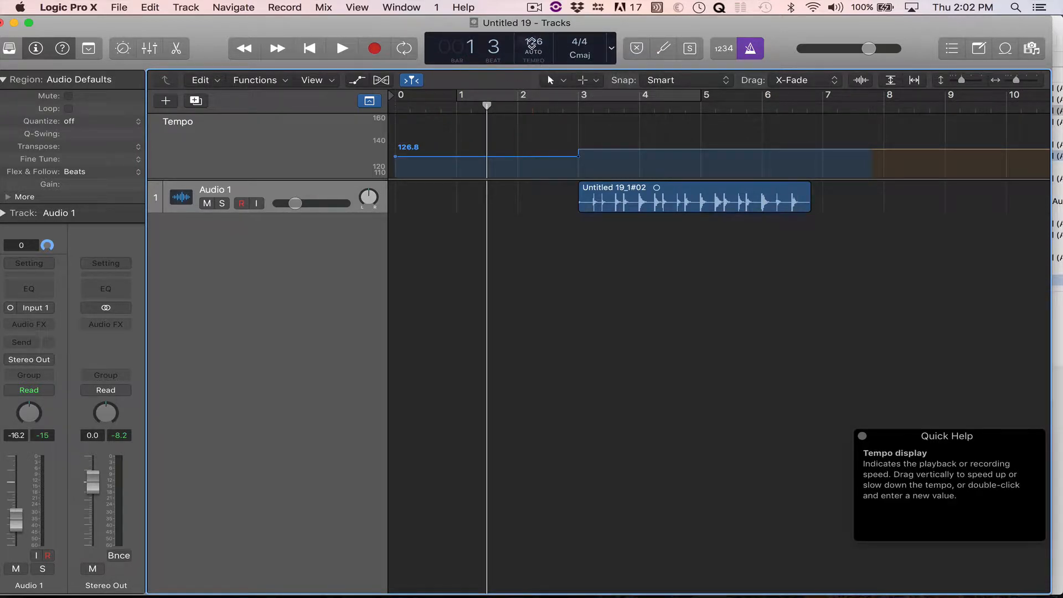
click(534, 50)
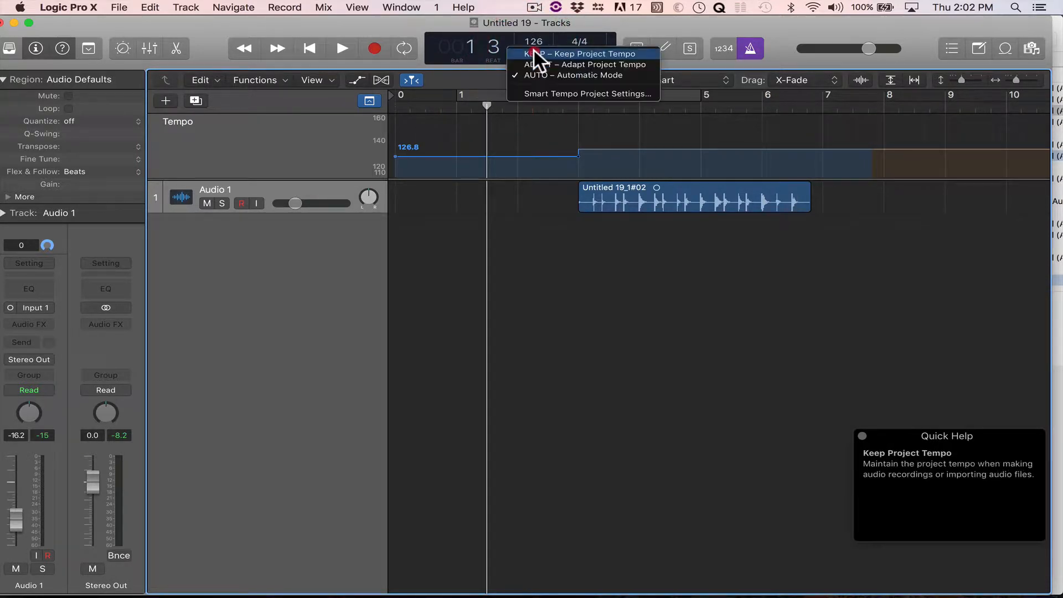
click(517, 145)
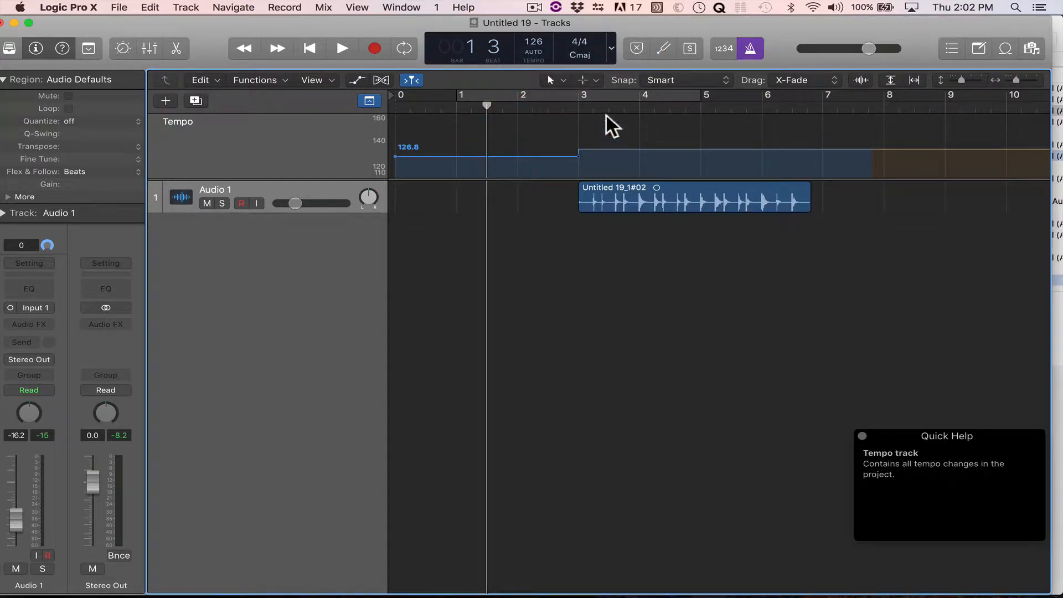
Step: Switch the project tempo mode to Adapt Project Tempo and move the playhead to bar 3
click(543, 52)
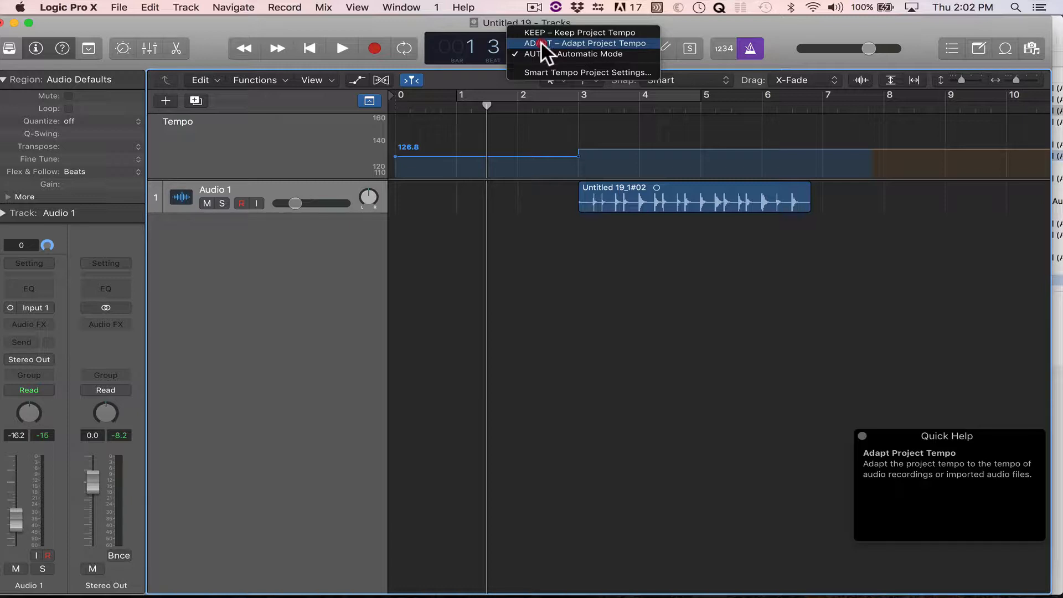
click(536, 42)
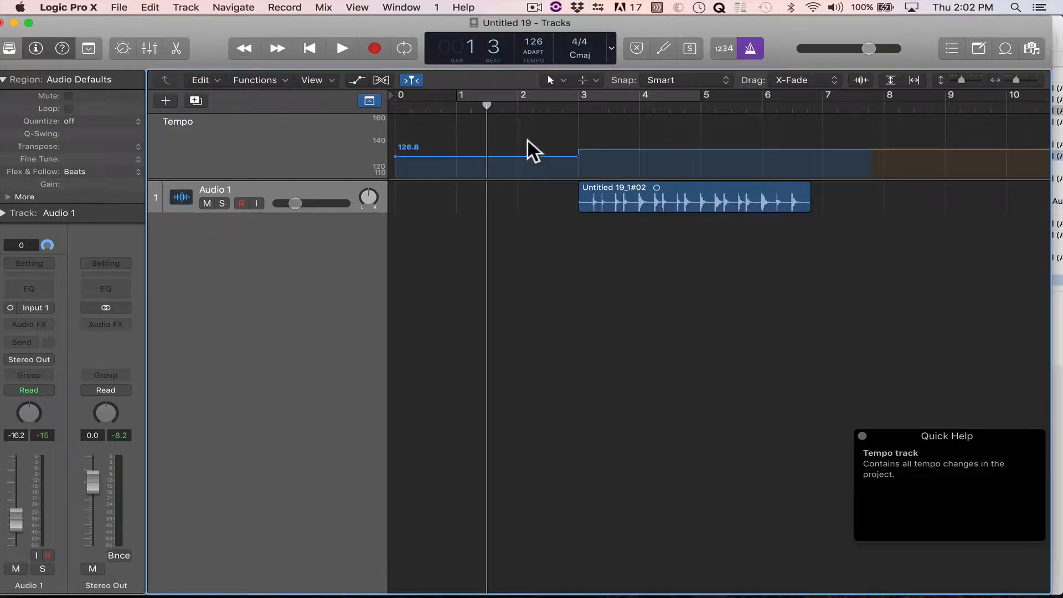
click(578, 105)
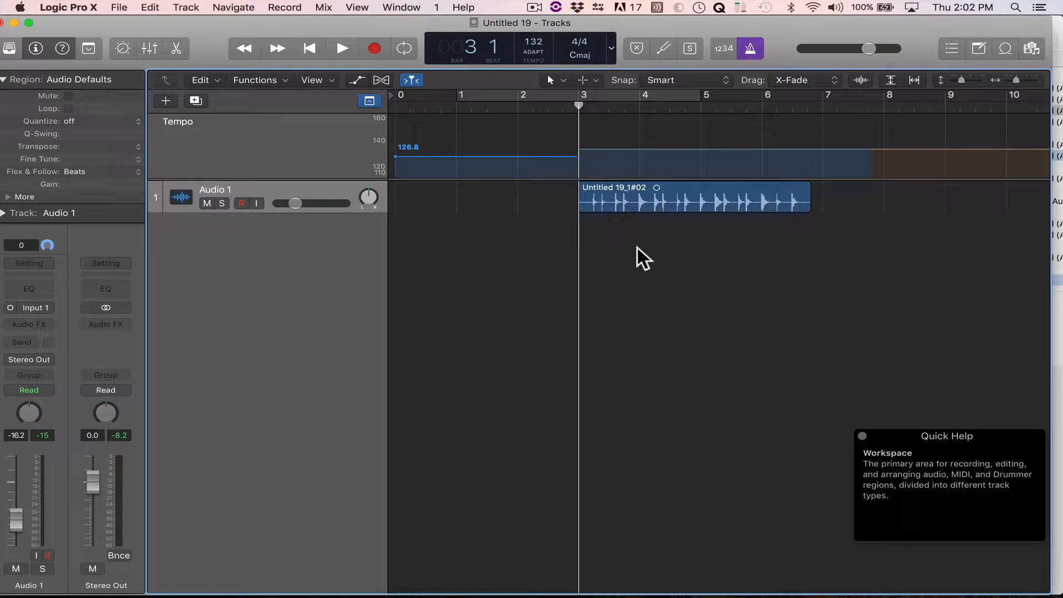
Step: In the Smart Tempo project settings, set the Flex & Follow defaults for new recordings and imported audio files to Off
click(539, 56)
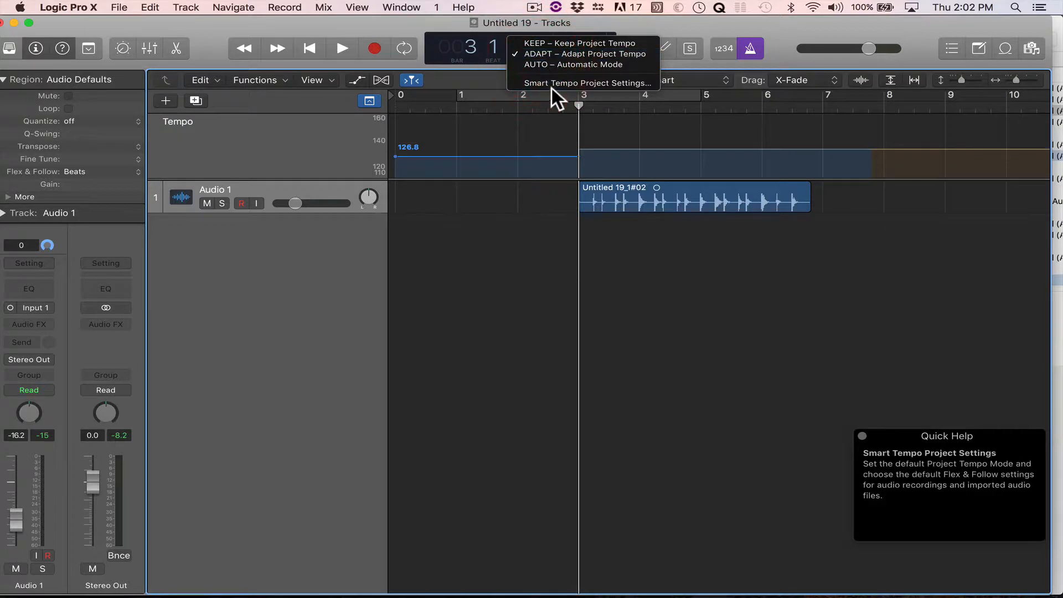
click(550, 83)
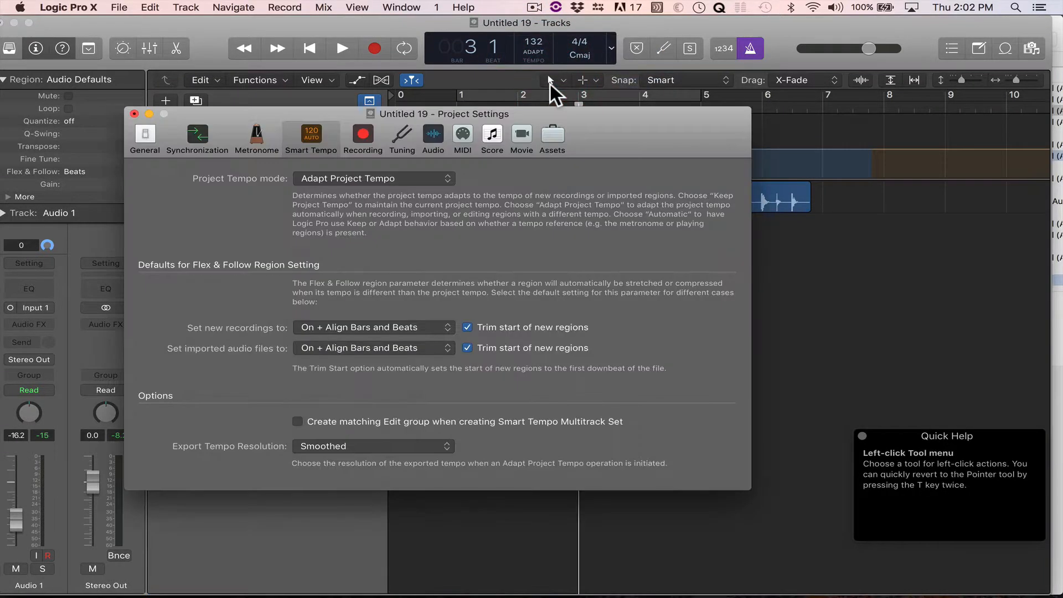
click(403, 325)
click(376, 292)
click(380, 348)
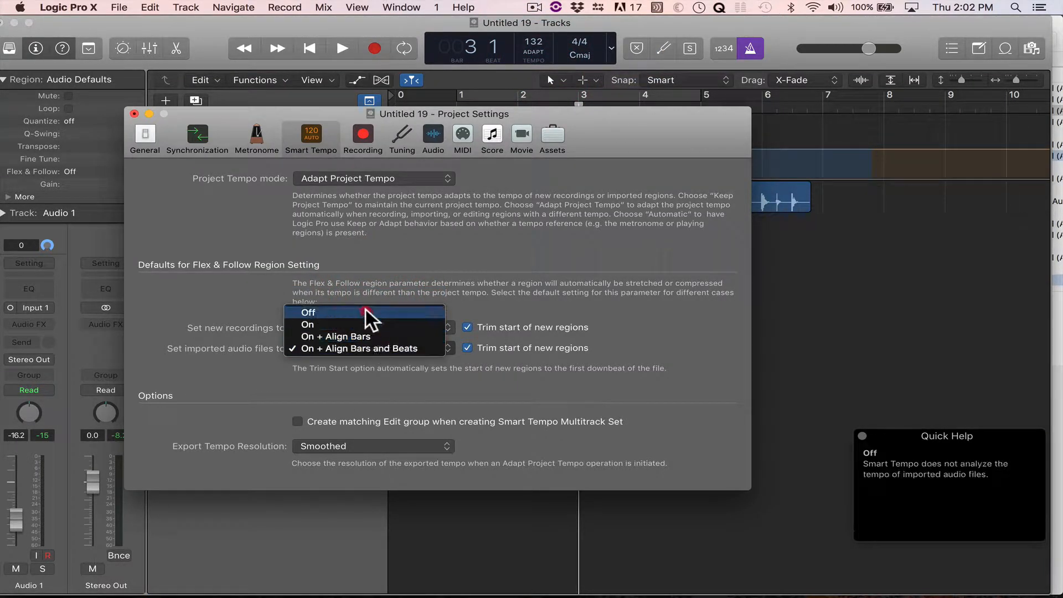
click(365, 312)
Step: Set the defaults for new recordings and imported audio files to On + Align Bars and Beats and close the project settings
click(412, 327)
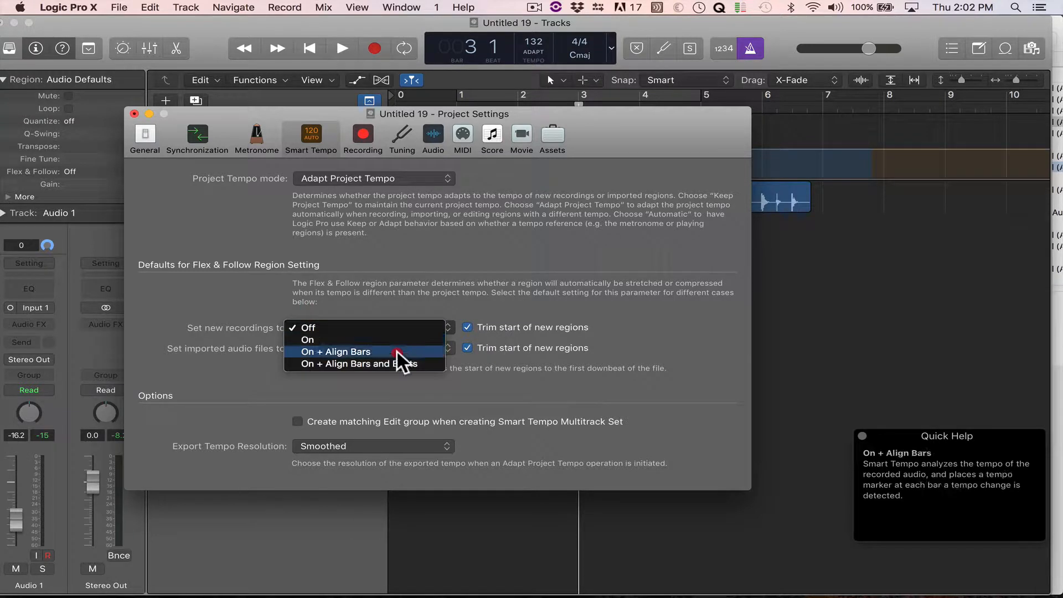
click(394, 361)
click(380, 347)
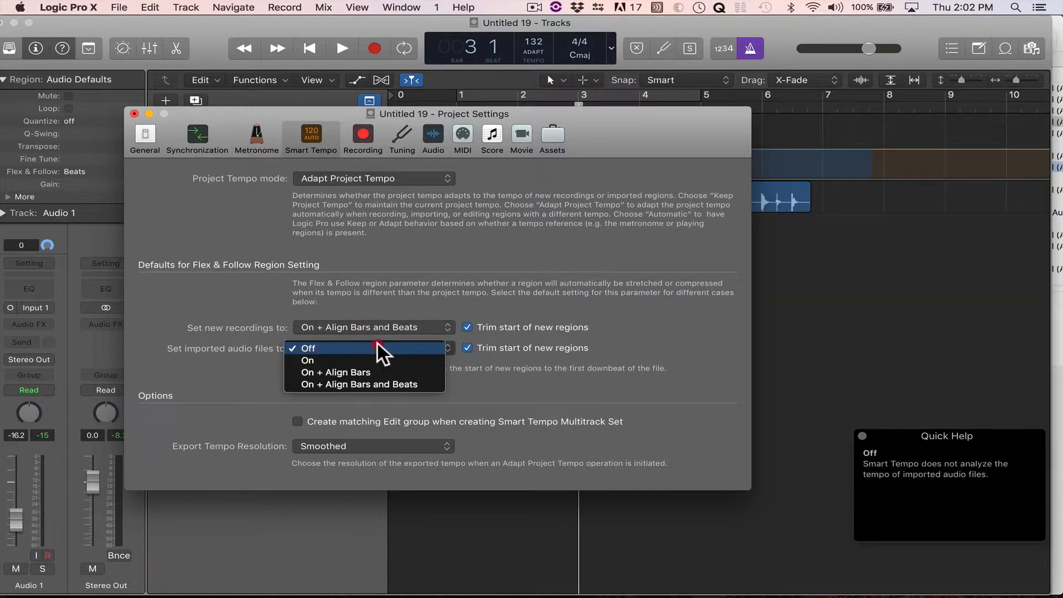
click(370, 383)
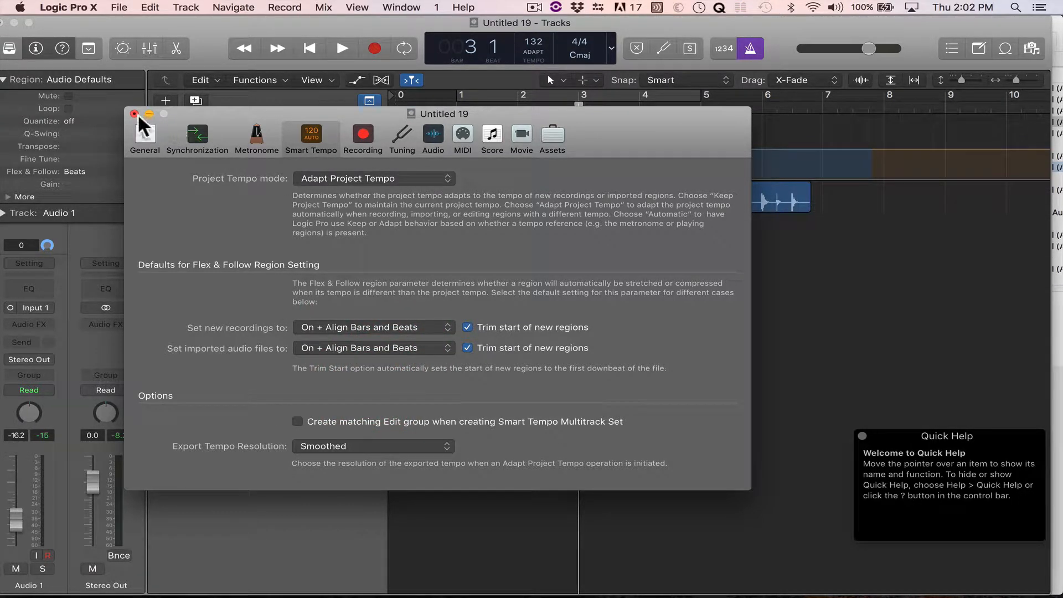
click(134, 113)
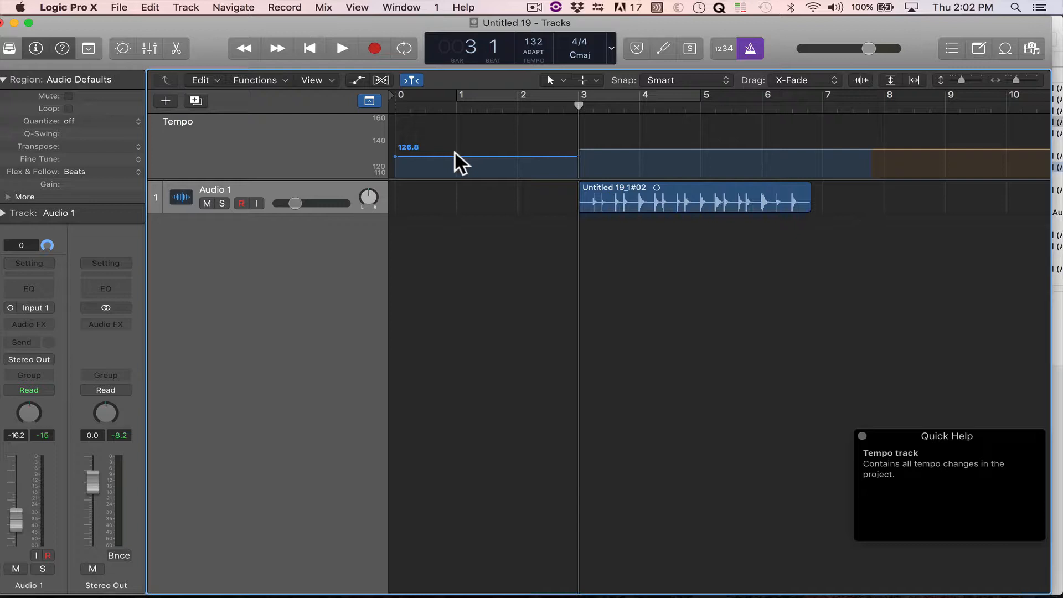
Step: Delete the recorded region on Audio 1 together with its tempo changes, and remove the emptied track
click(322, 190)
key(Delete)
key(Return)
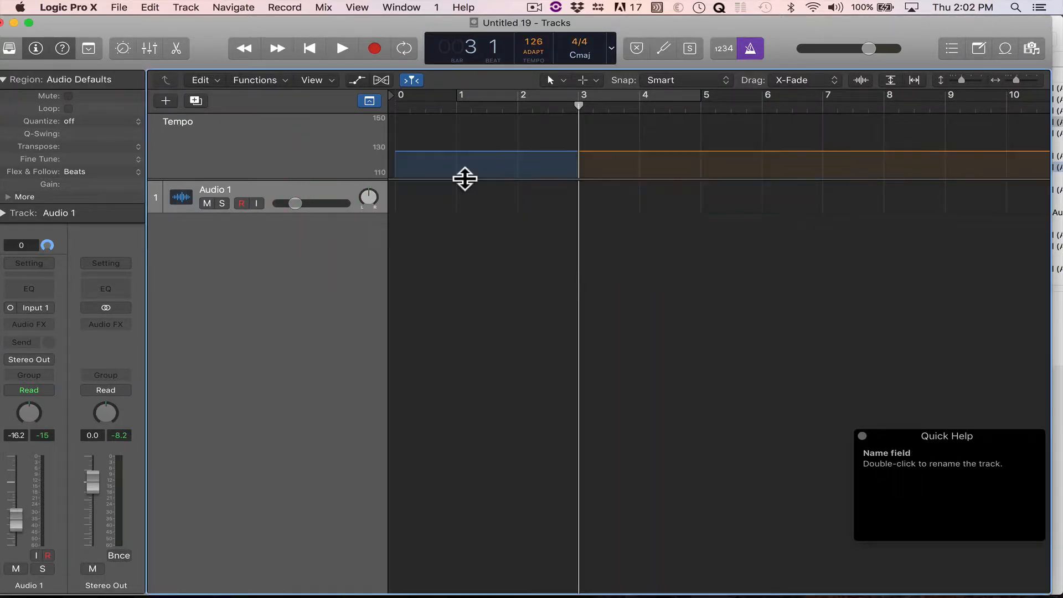
key(super+BackSpace)
Step: Create one software instrument track with the LABS instrument and Output 1 + 2, and hide the Library
key(super+alt+n)
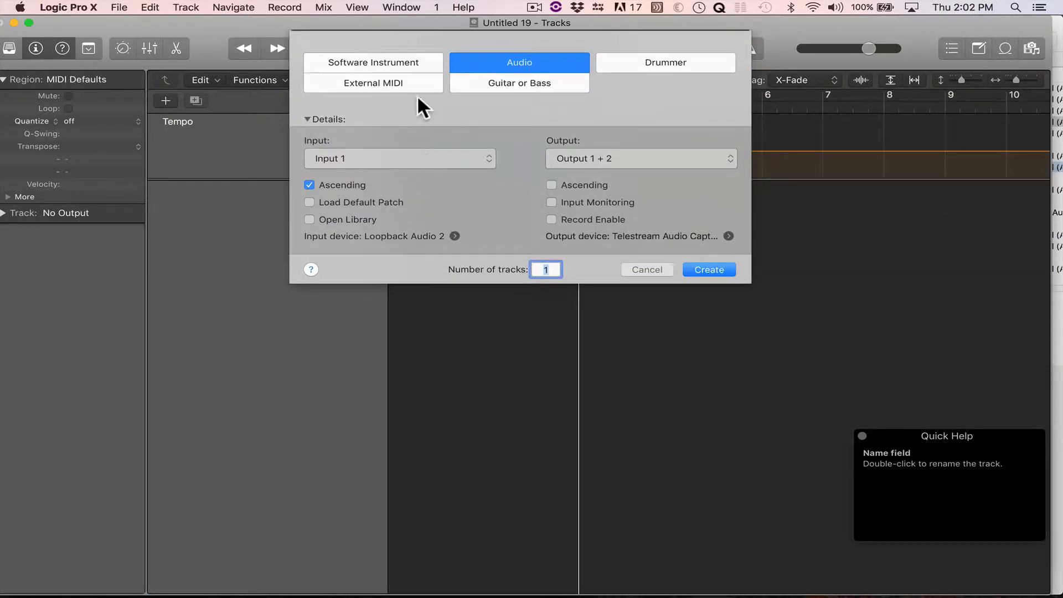
click(417, 62)
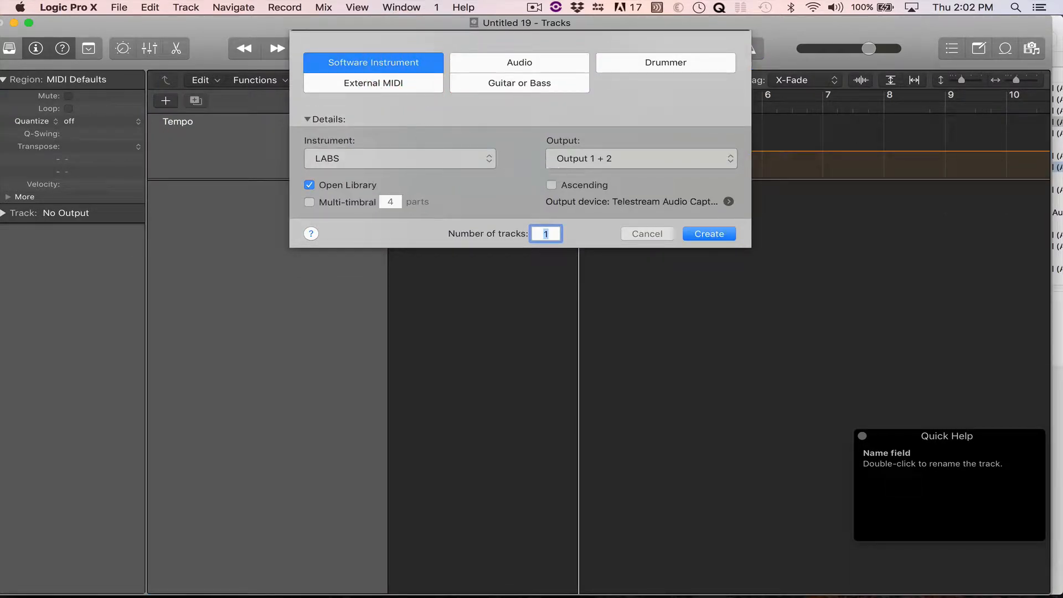
key(Return)
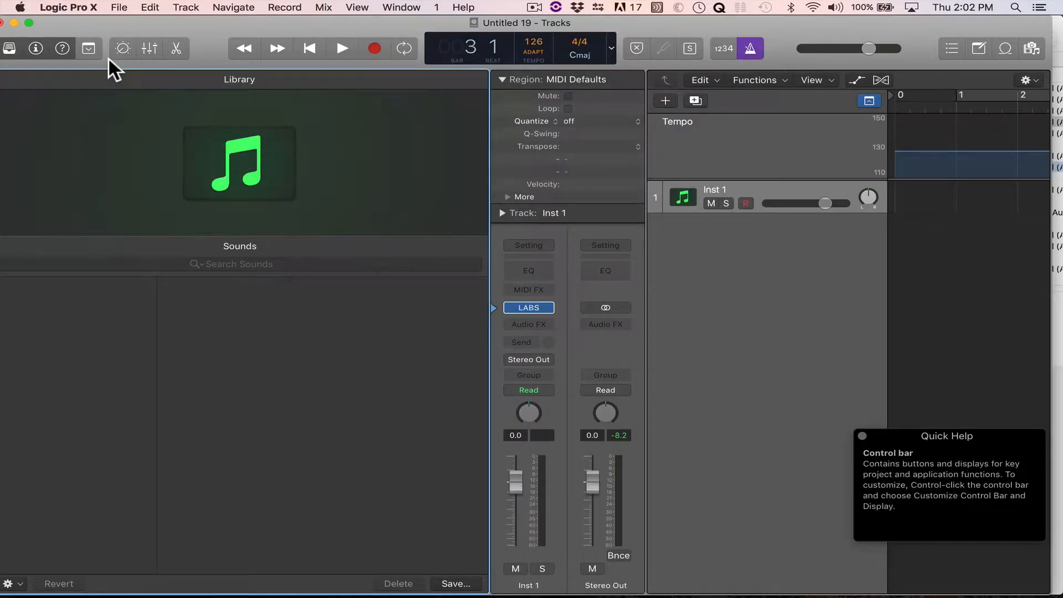
click(12, 47)
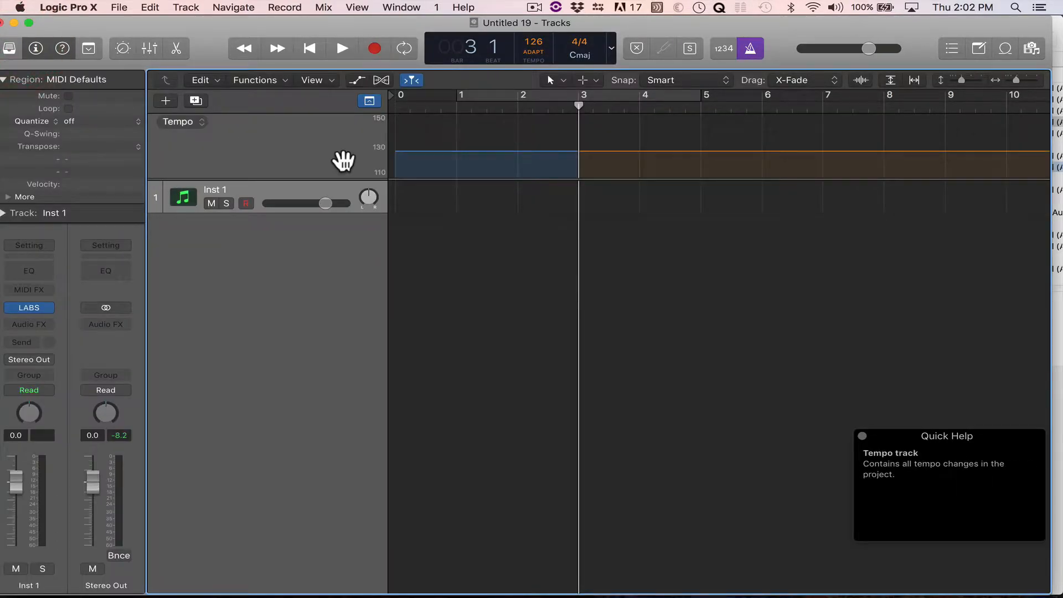
Step: Switch the project tempo mode to Keep Project Tempo and place the playhead at bar 1
click(526, 45)
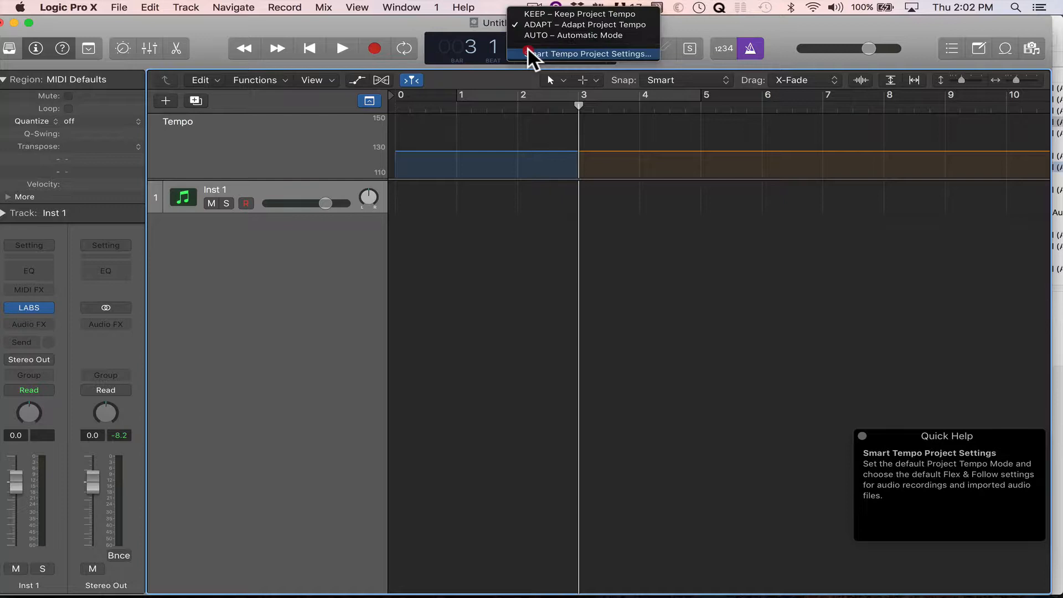
click(532, 15)
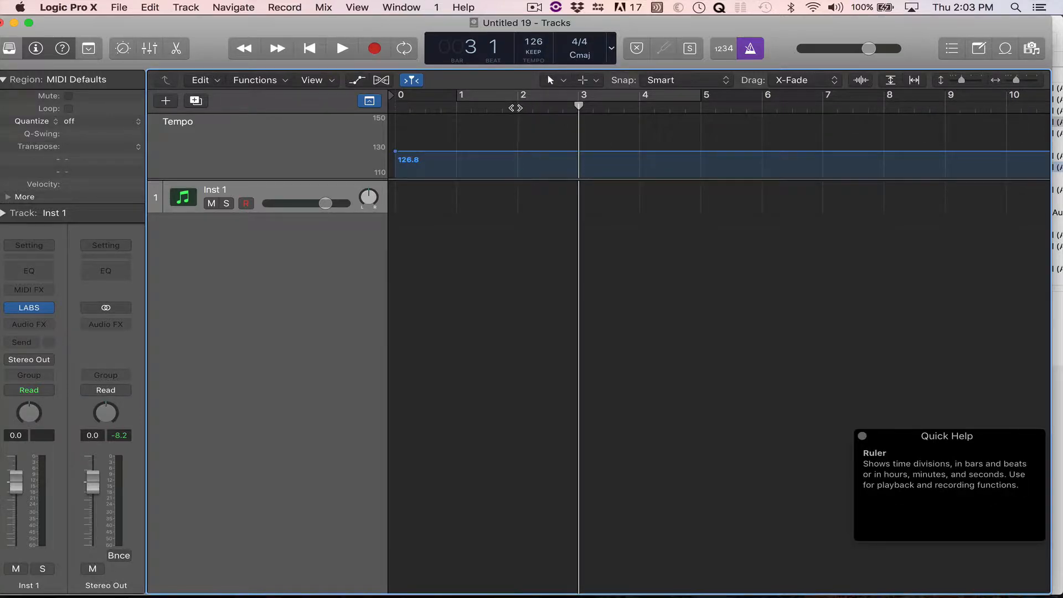
click(455, 105)
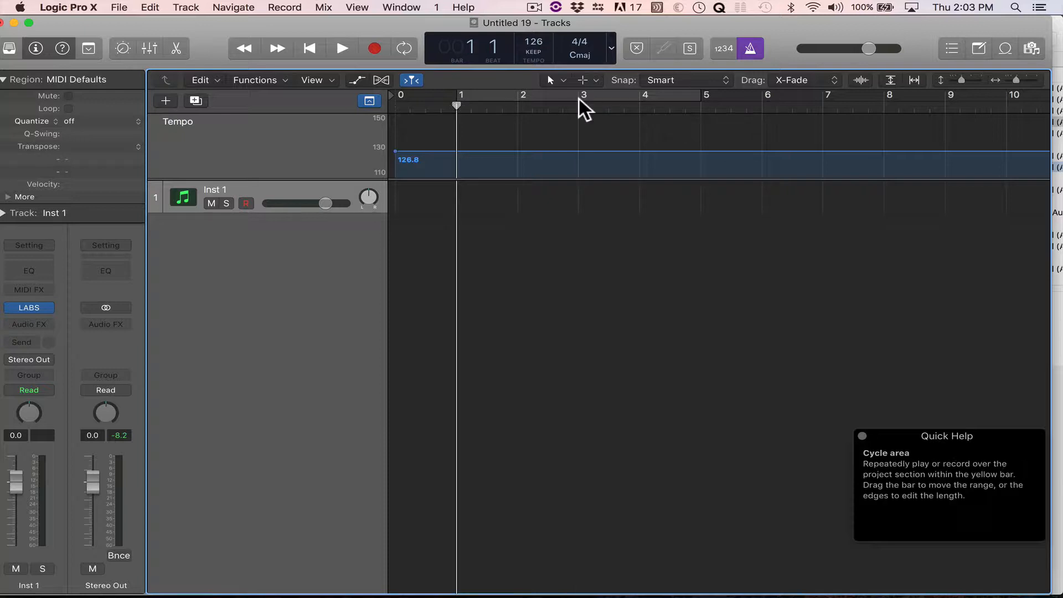
Step: Record a MIDI melody of about four bars on Inst 1 with Musical Typing, starting at bar 2 with the metronome on
key(super+k)
click(379, 44)
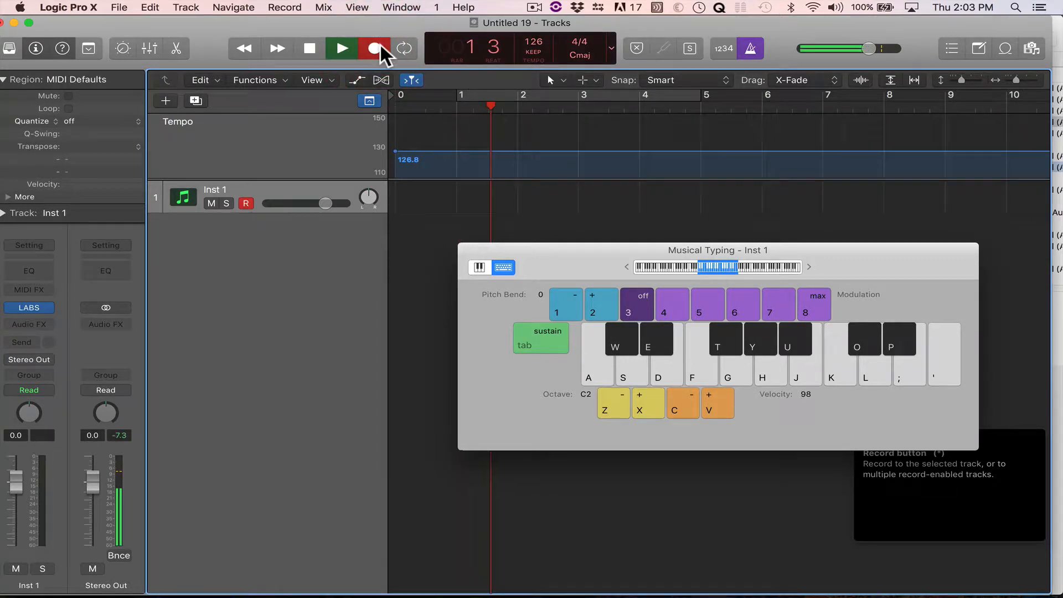
key(f)
key(j)
key(l)
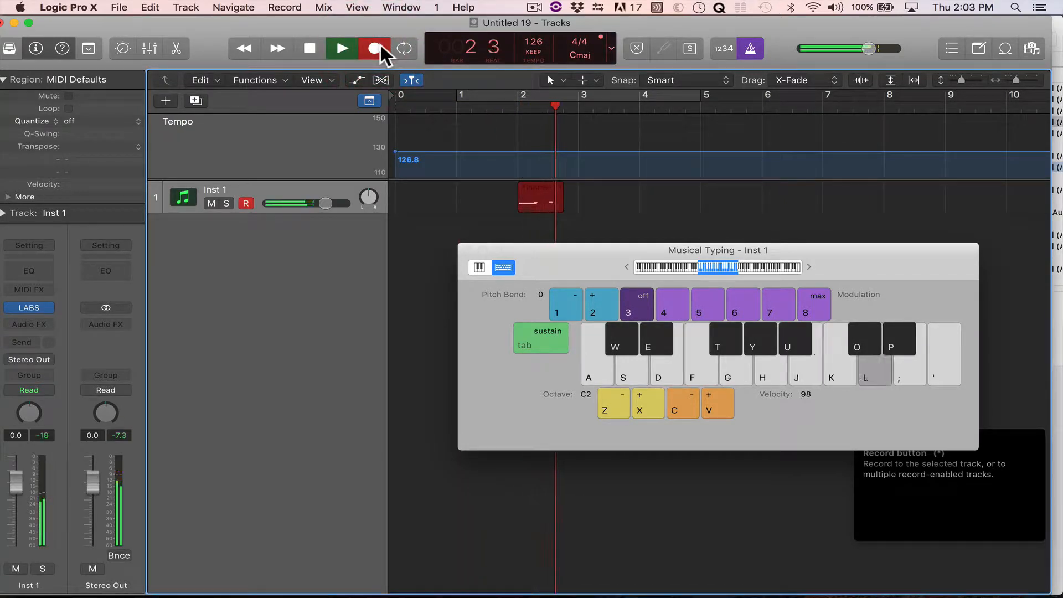
key(k)
key(j)
key(h)
key(j)
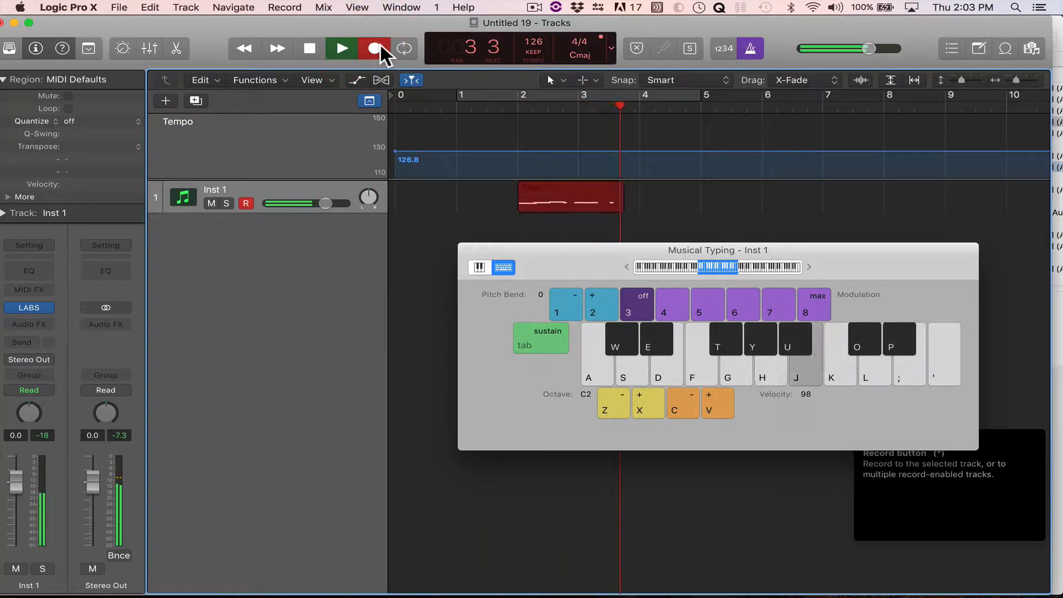
key(f)
key(h)
key(j)
key(k)
key(l)
key(k)
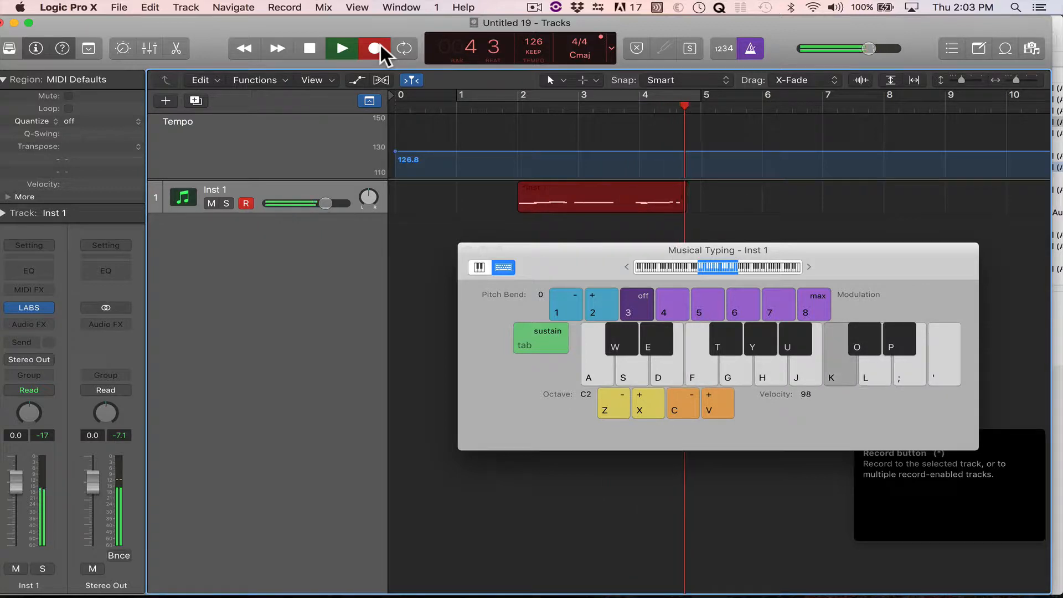
key(j)
key(h)
key(k)
key(j)
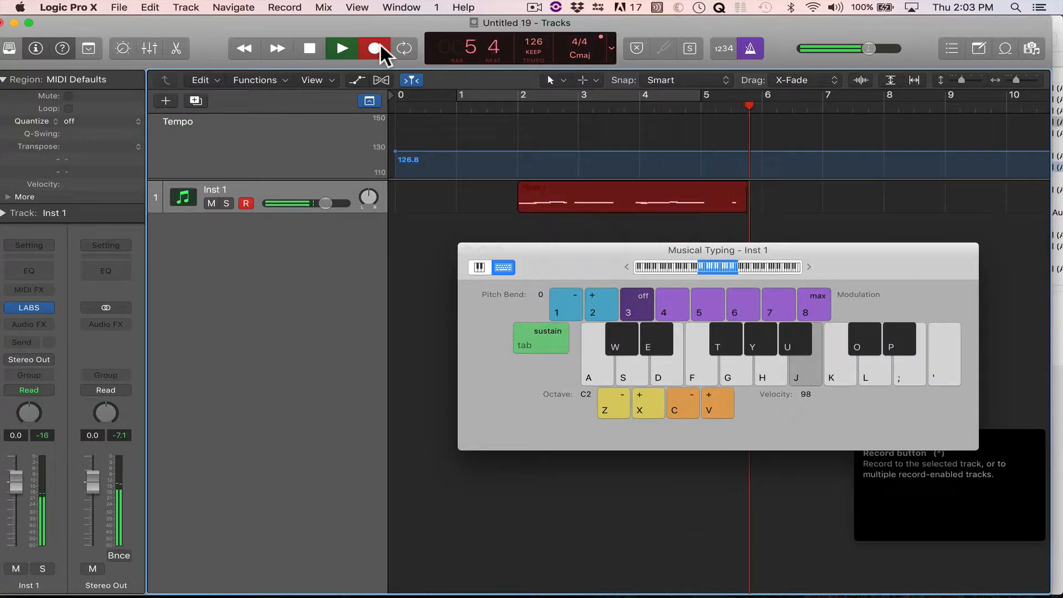
key(space)
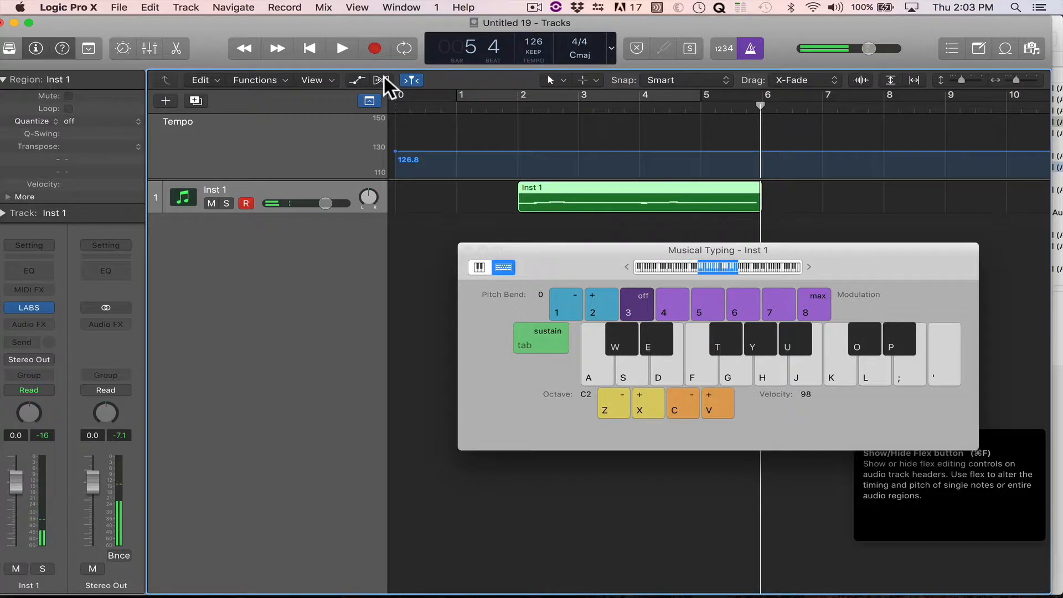
key(super+k)
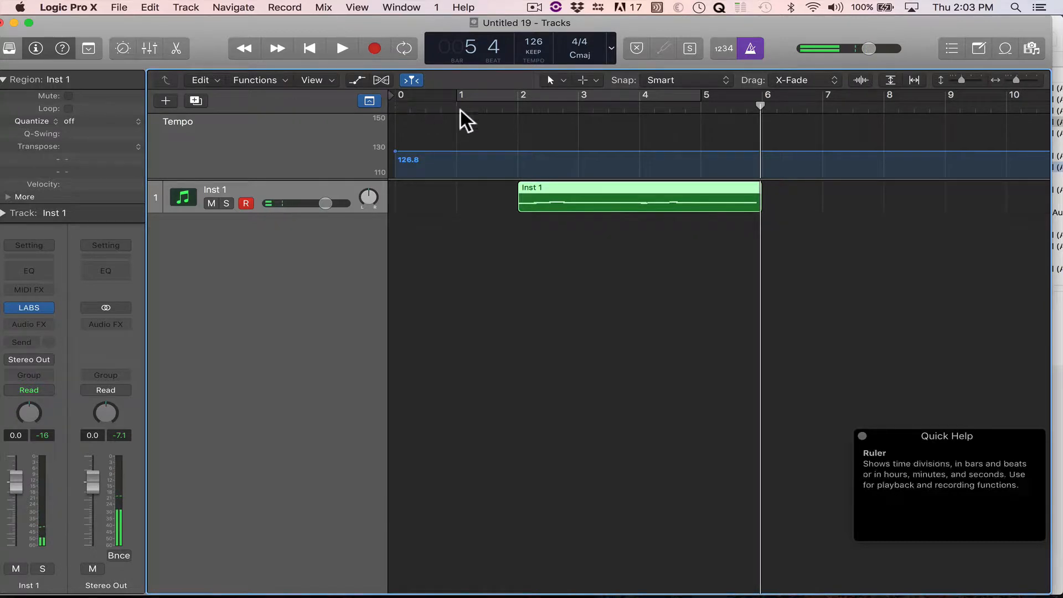
Step: Open the recorded Inst 1 region in the Piano Roll, examine its note timing, and place the playhead at bar 2
double_click(570, 193)
scroll(567, 529, down, 2)
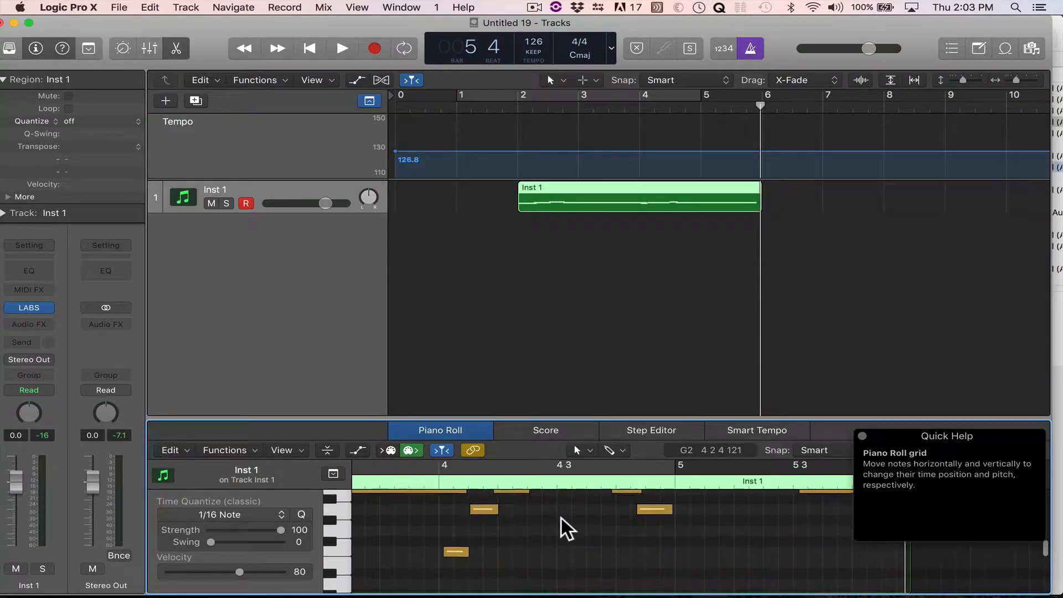
scroll(567, 528, left, 3)
scroll(561, 518, left, 10)
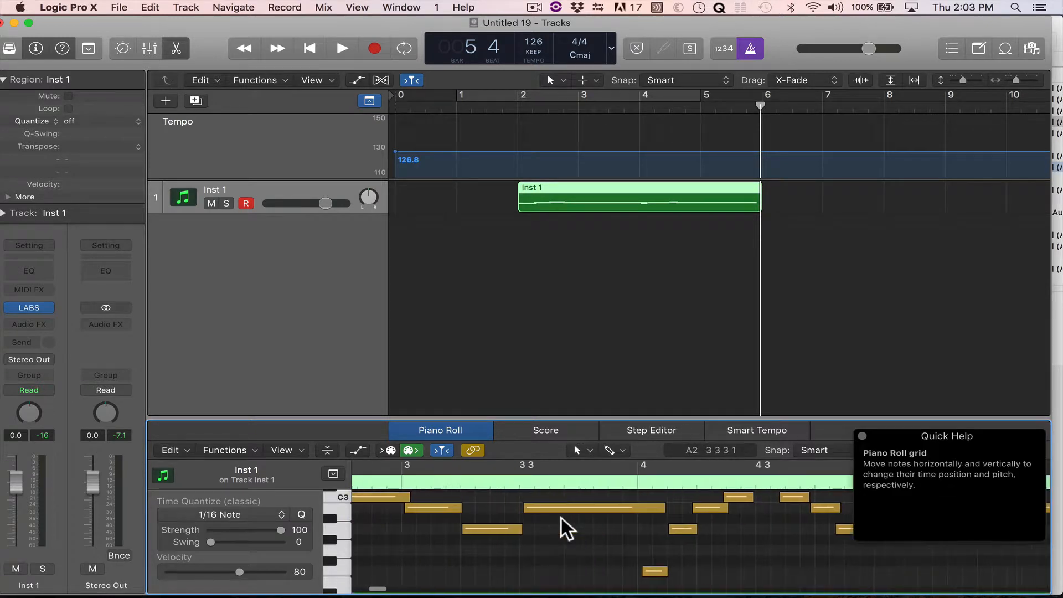
scroll(560, 517, right, 2)
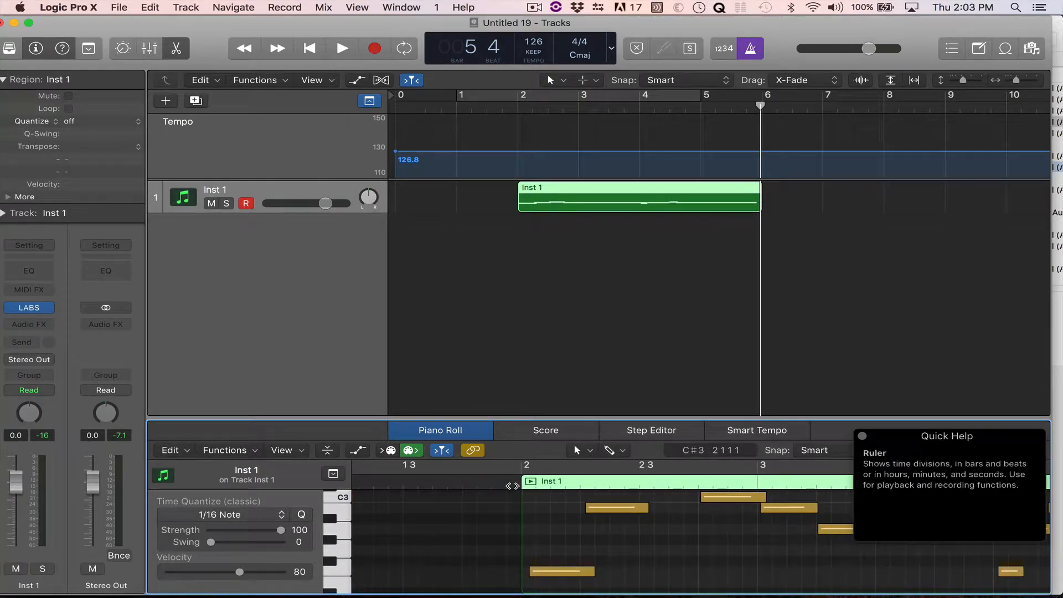
click(509, 485)
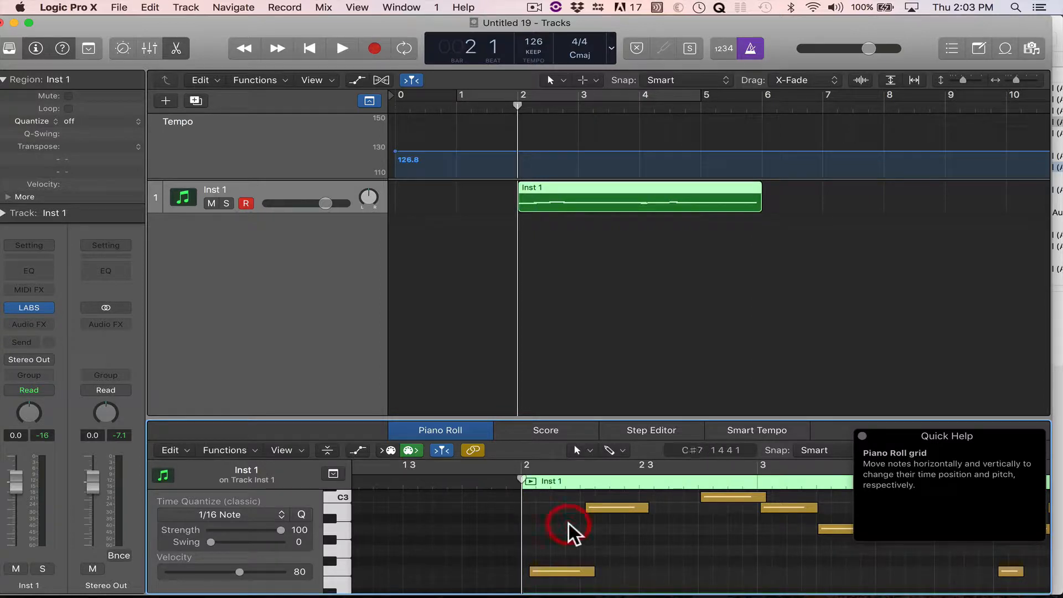
Step: Quantize all notes of the region to 1/8 Note and play back the result
key(super+a)
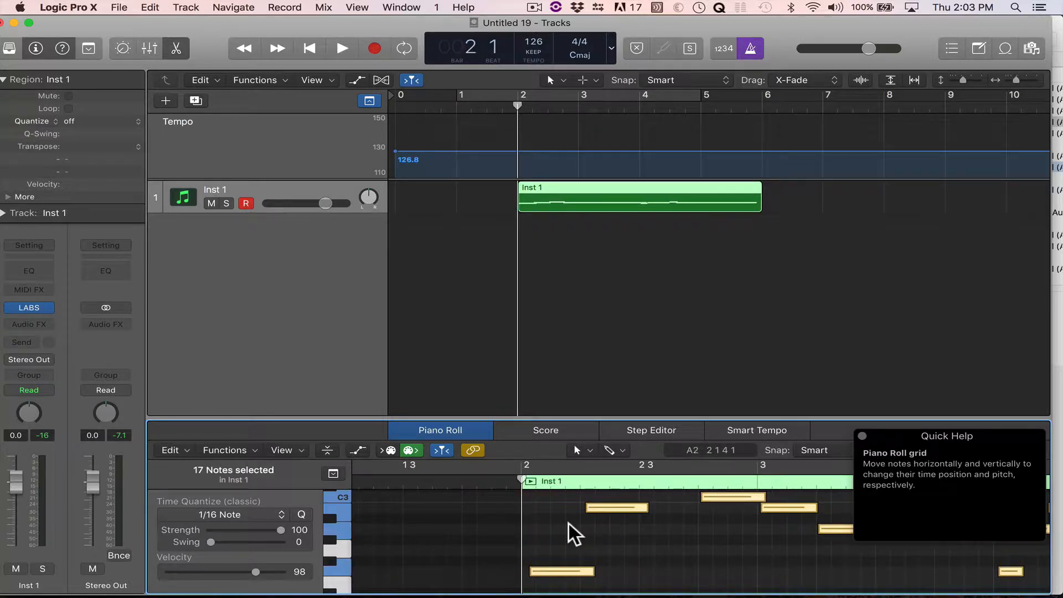
click(260, 515)
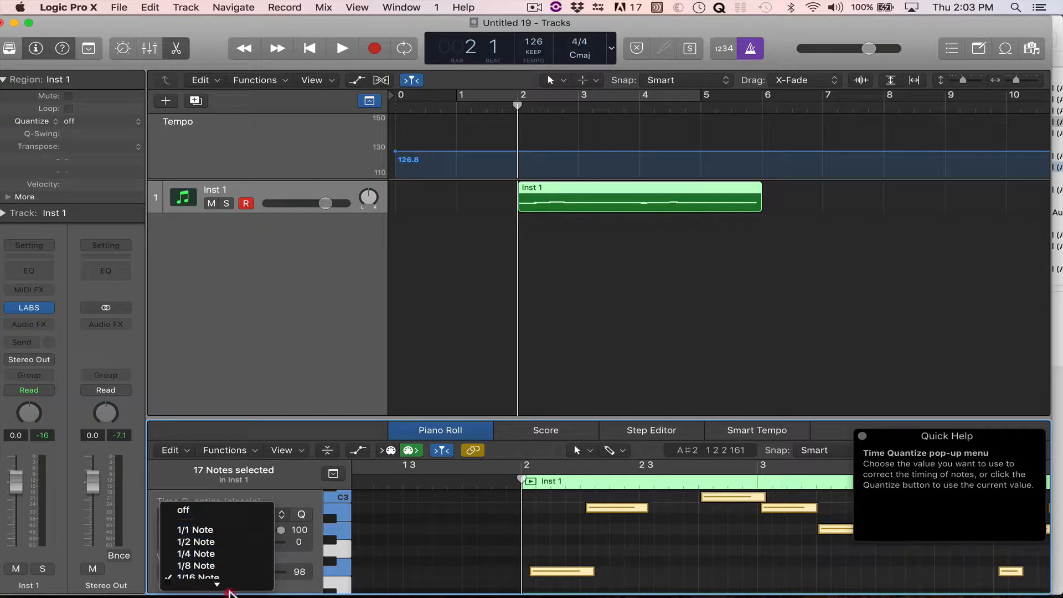
click(232, 519)
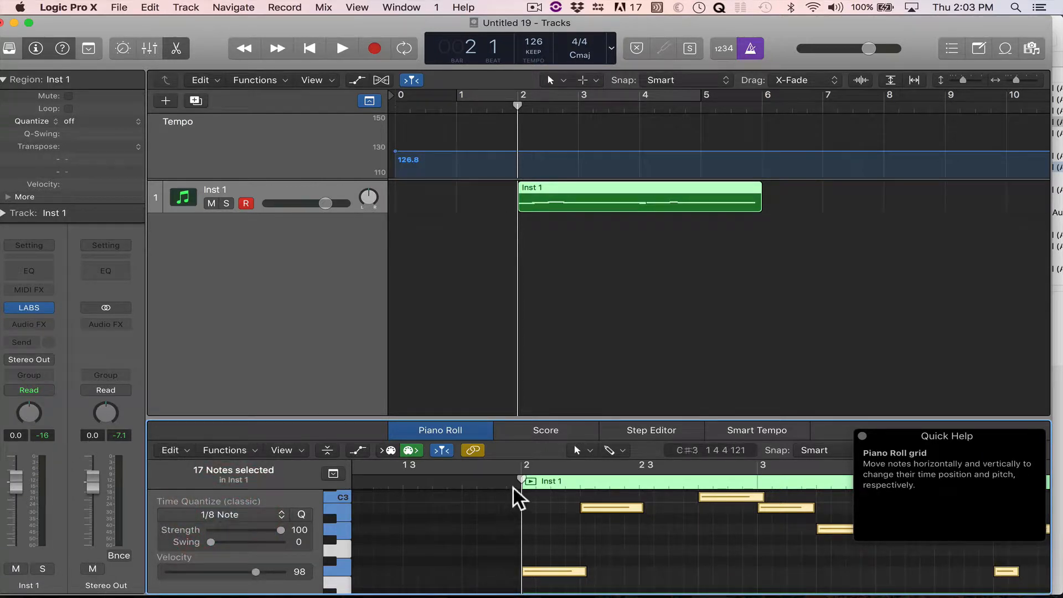
key(space)
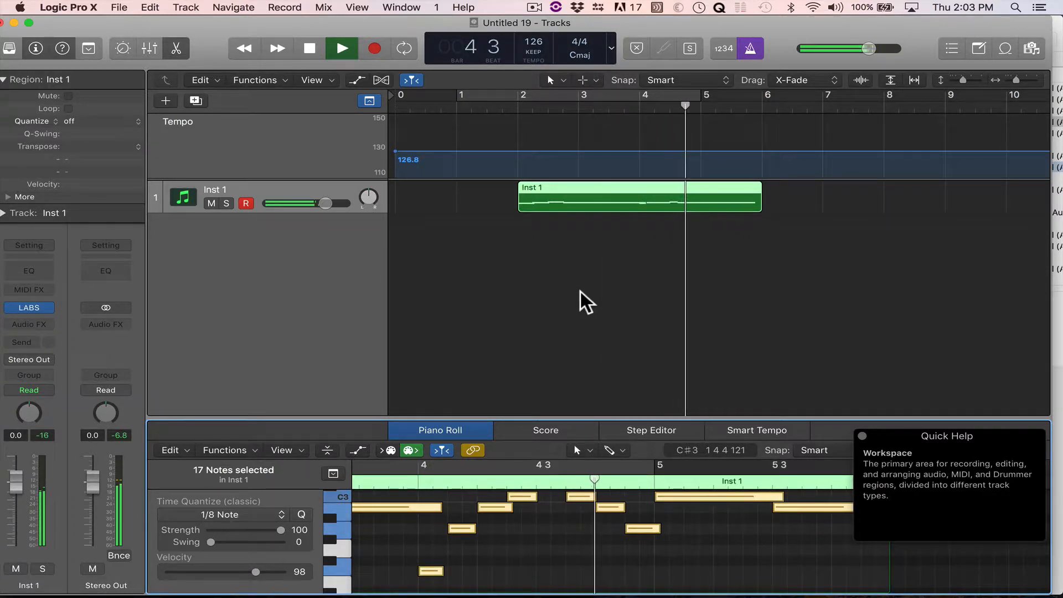
key(space)
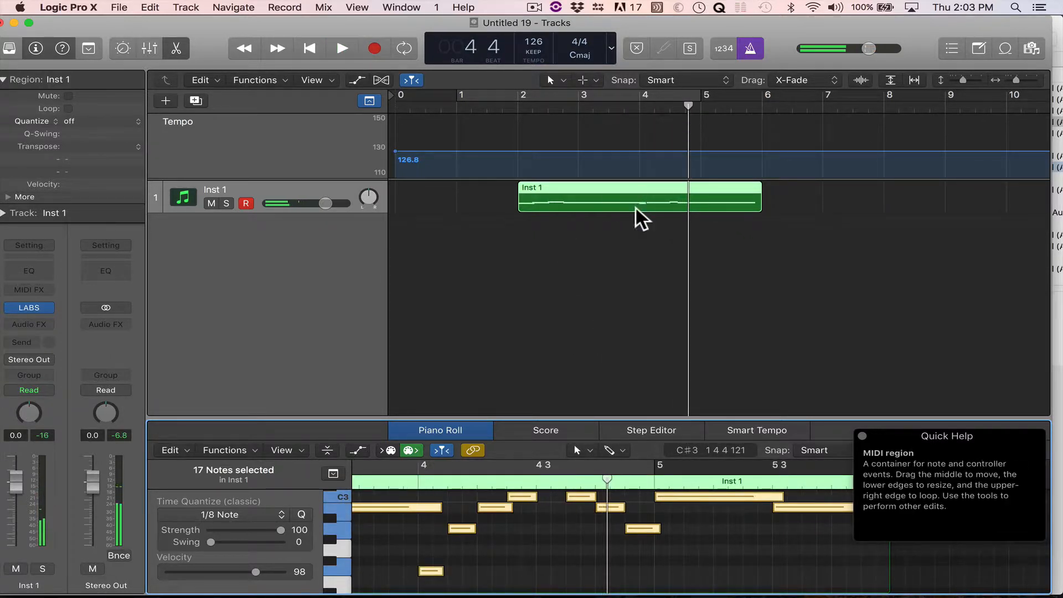
Step: Delete the quantized MIDI region from the Inst 1 track
click(613, 231)
click(609, 208)
key(Delete)
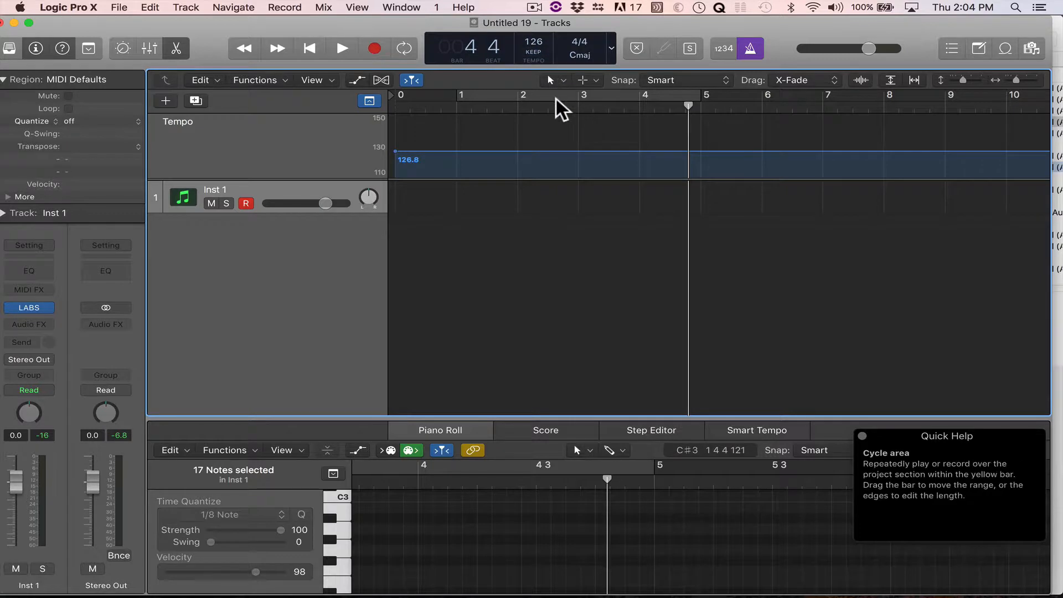
Step: Turn the metronome off and record a freely timed melody on Inst 1 with Musical Typing, starting at about bar 6
click(748, 50)
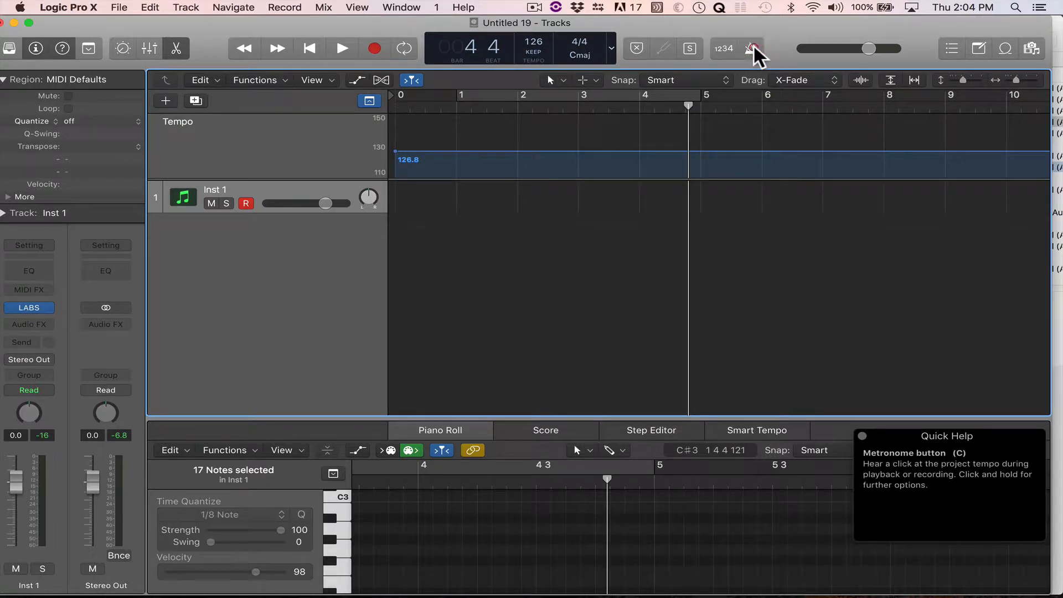
click(377, 45)
key(super+k)
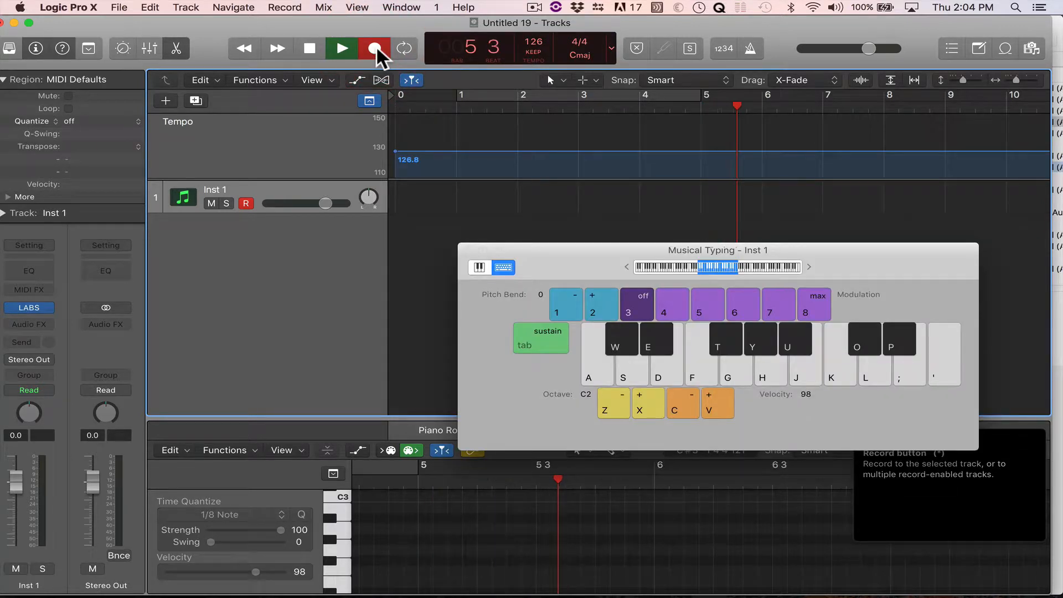
key(f)
key(semicolon)
key(l)
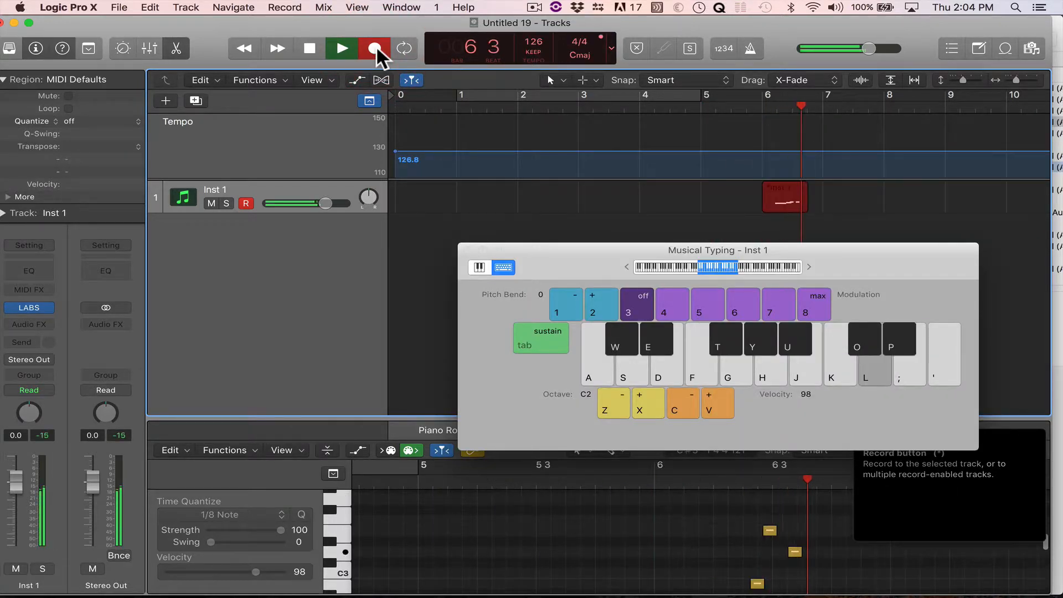
key(k)
key(j)
key(f)
key(h)
key(j)
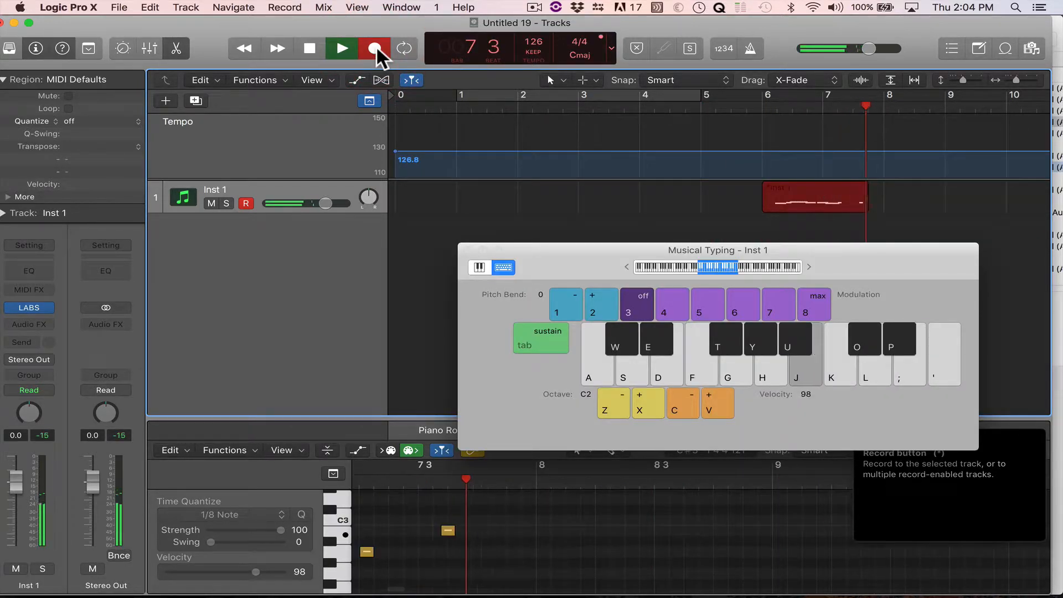
key(k)
key(j)
key(h)
key(f)
key(h)
key(j)
key(k)
key(l)
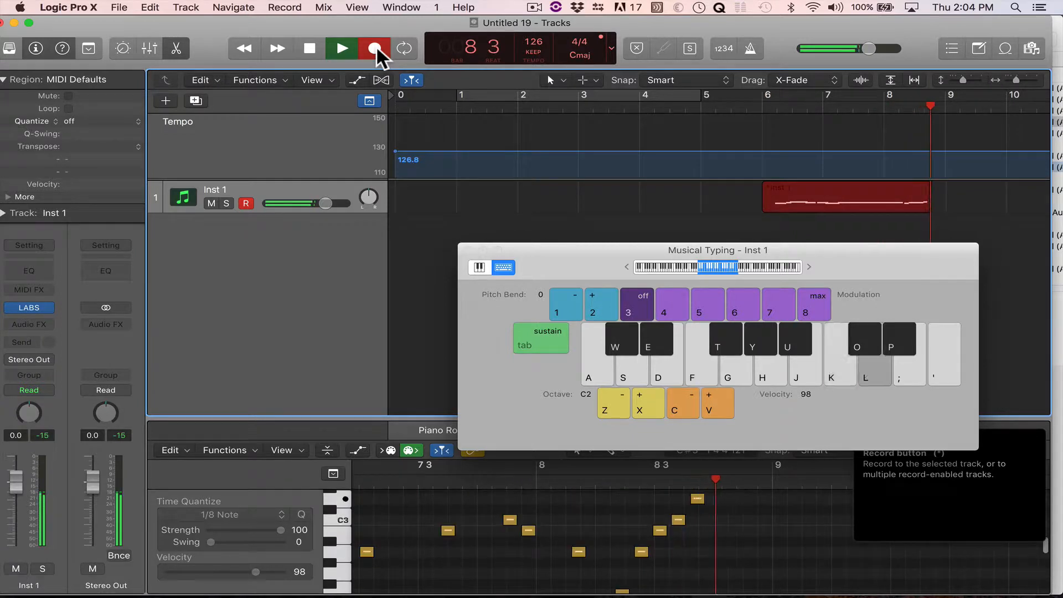
key(k)
key(space)
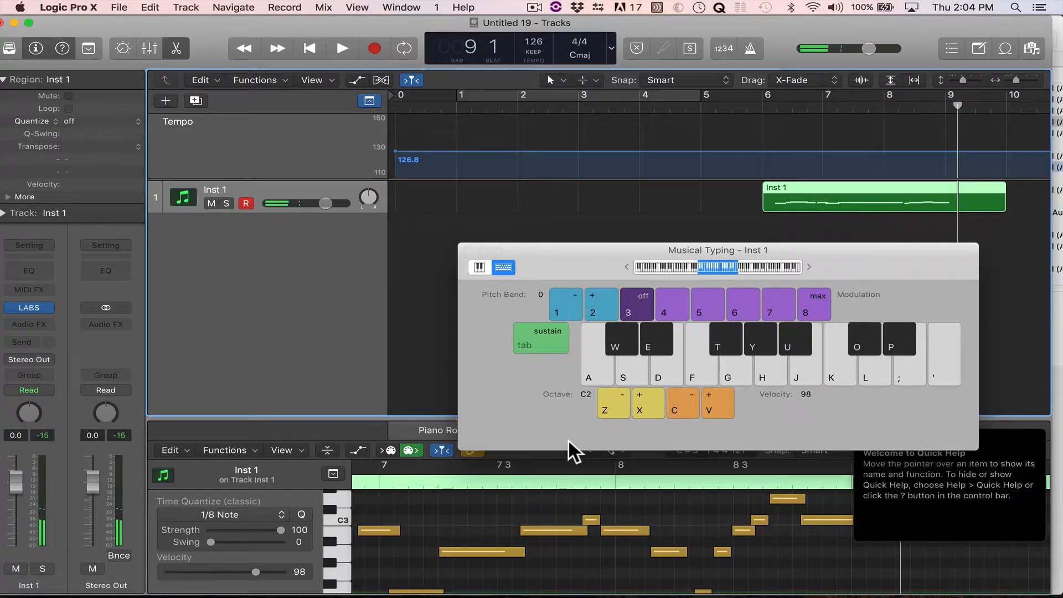
Step: Play back the new region from bar 6 with the metronome on to compare its timing with the click
scroll(530, 509, up, 1)
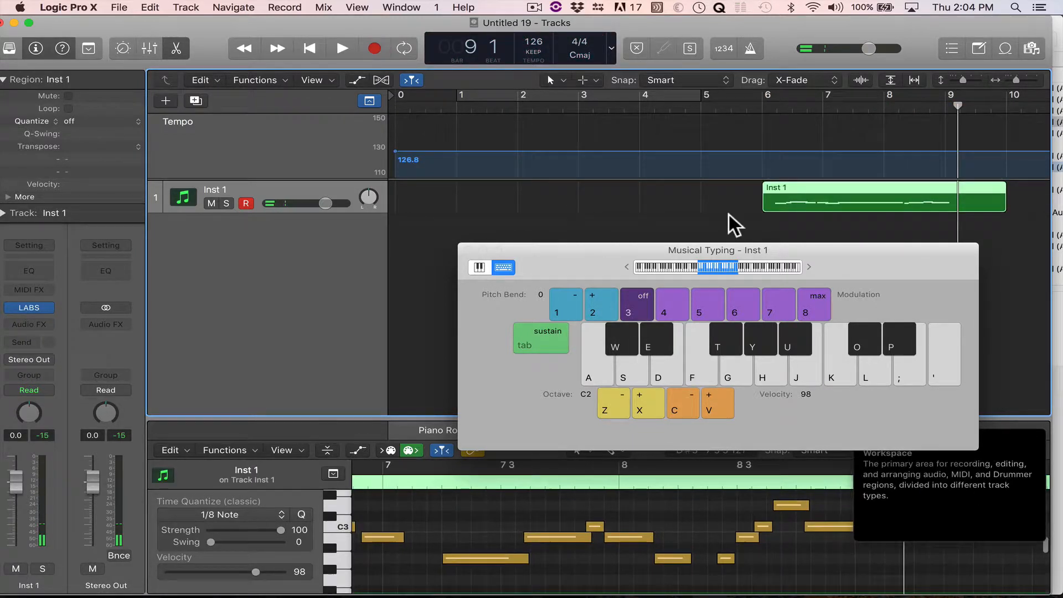
click(764, 106)
click(750, 47)
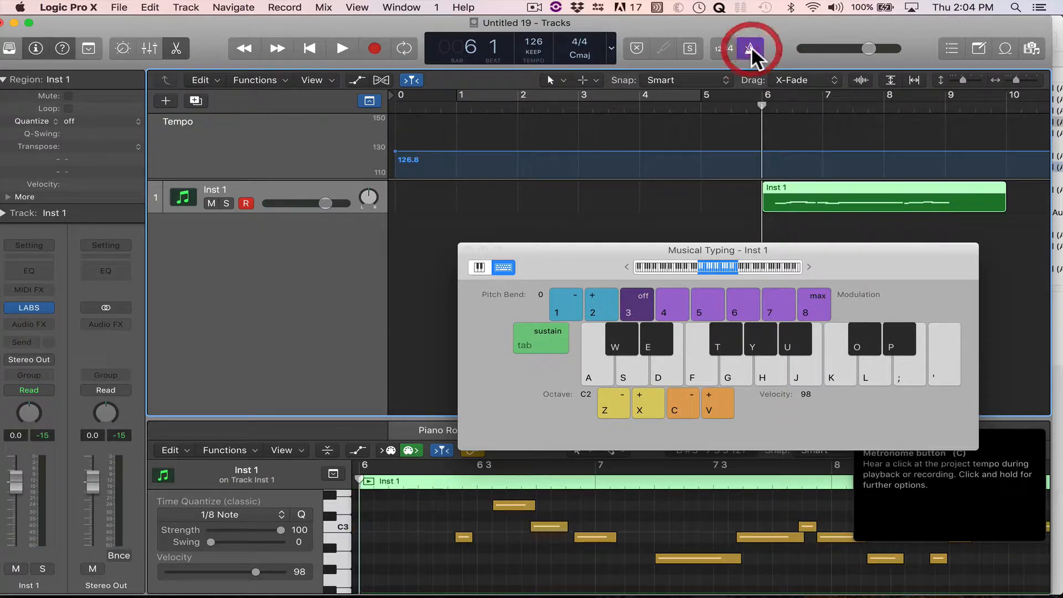
key(space)
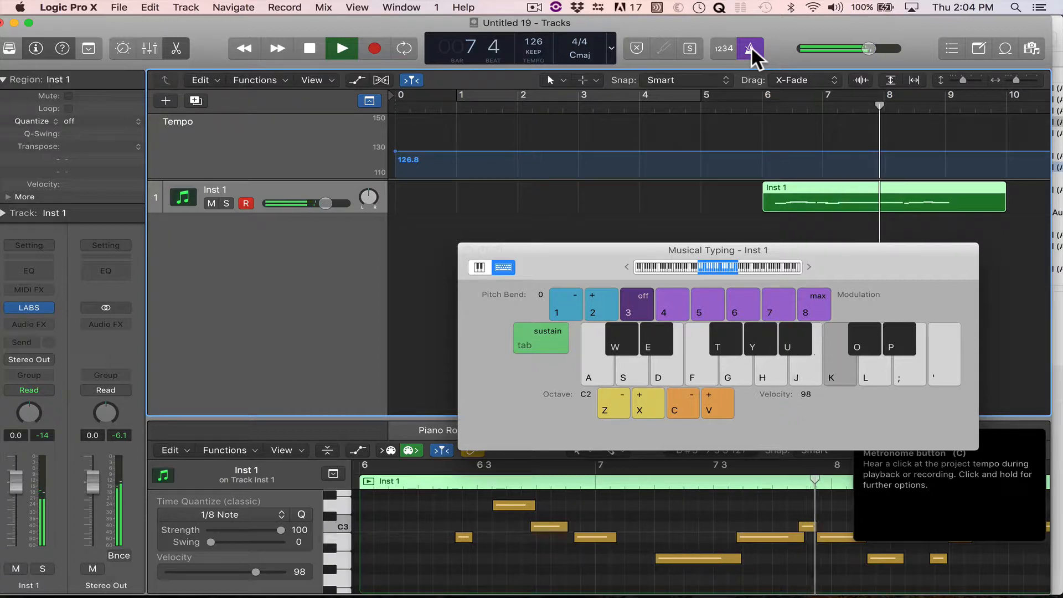
key(space)
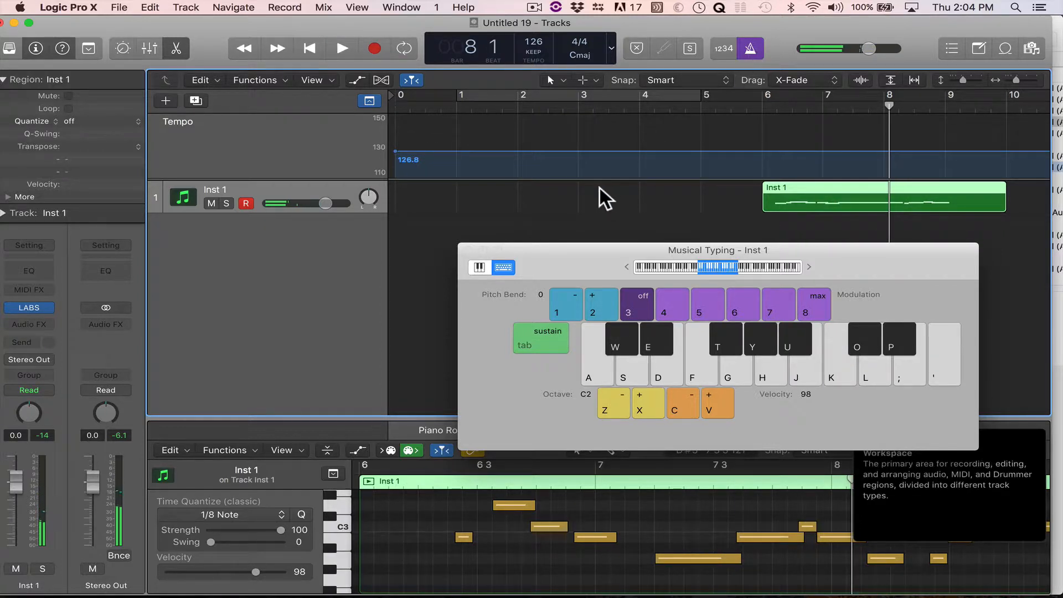
Step: Close Musical Typing and the Piano Roll, and switch the project tempo mode to Adapt Project Tempo
click(466, 249)
click(436, 427)
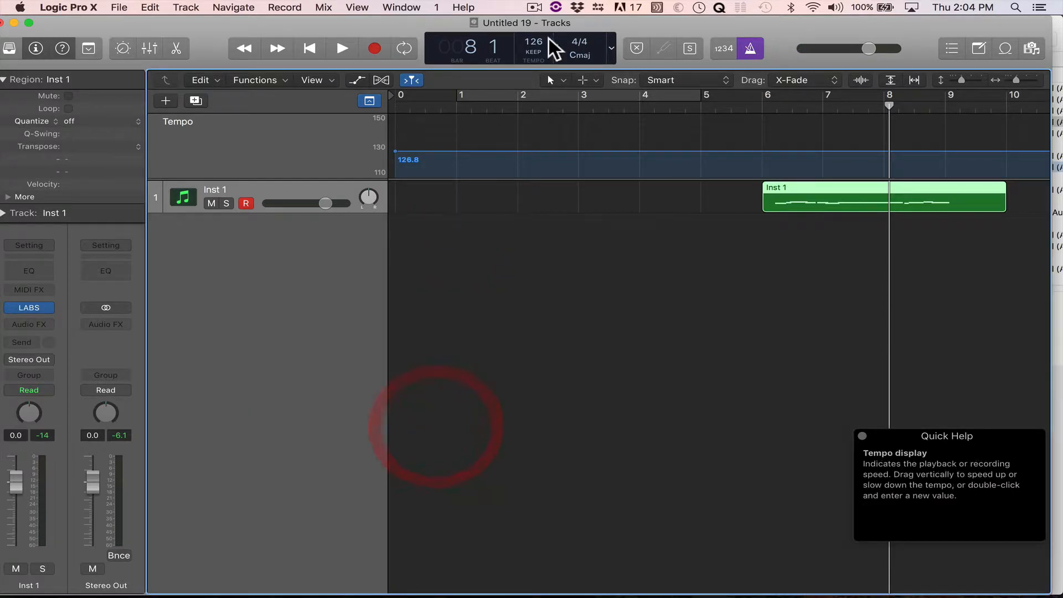
click(533, 52)
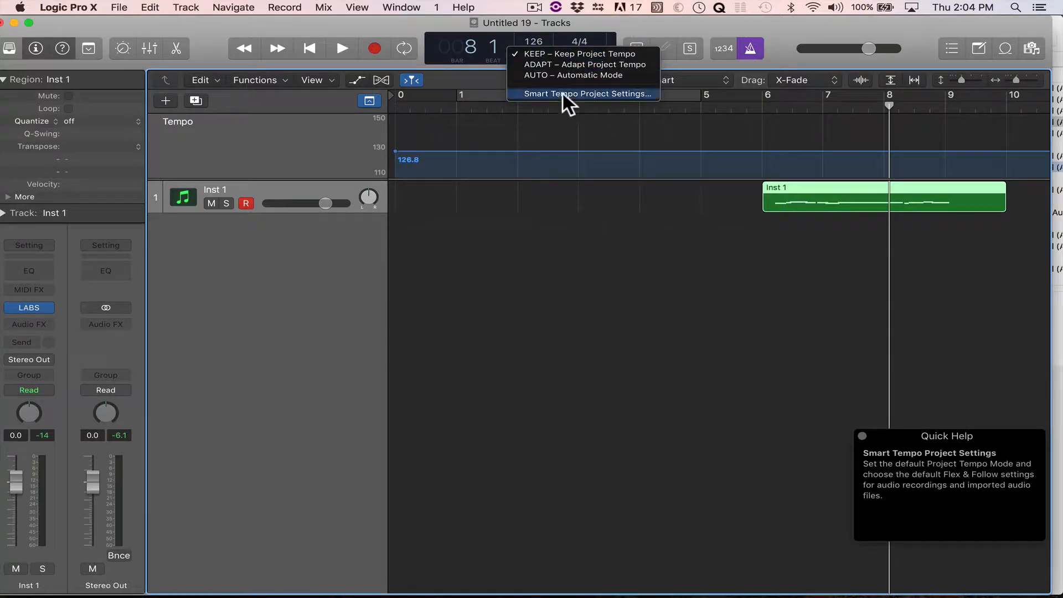
click(561, 64)
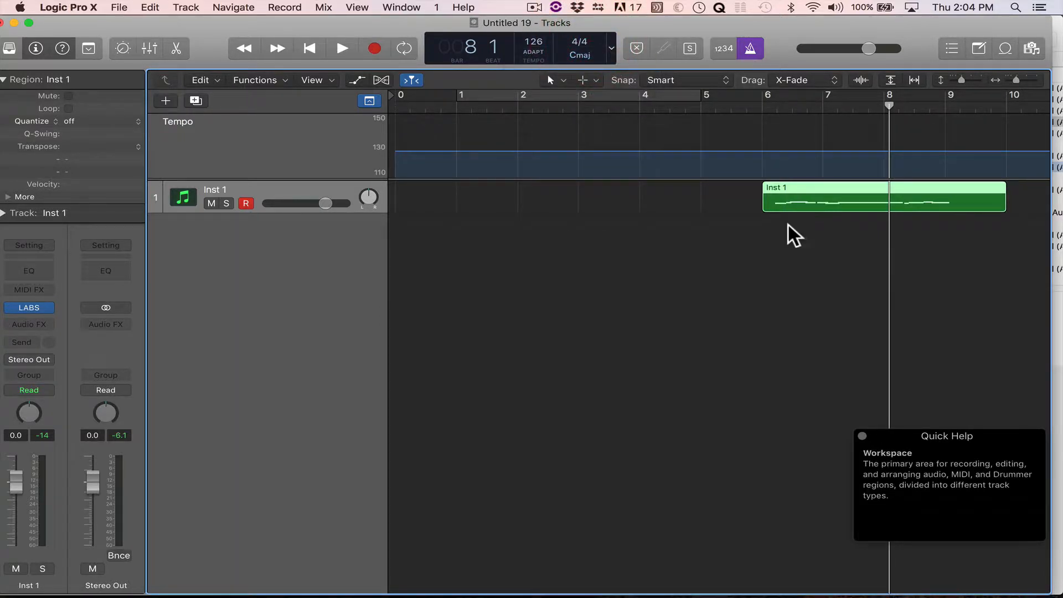
Step: Delete the MIDI region starting at bar 6 on Inst 1 and turn the metronome off
click(824, 204)
key(Delete)
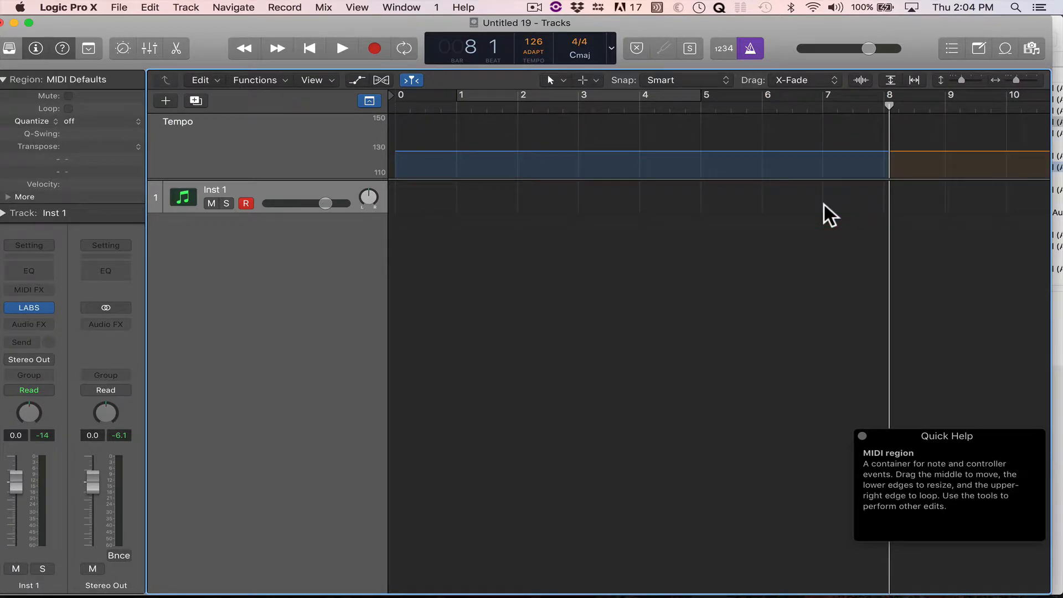
click(746, 47)
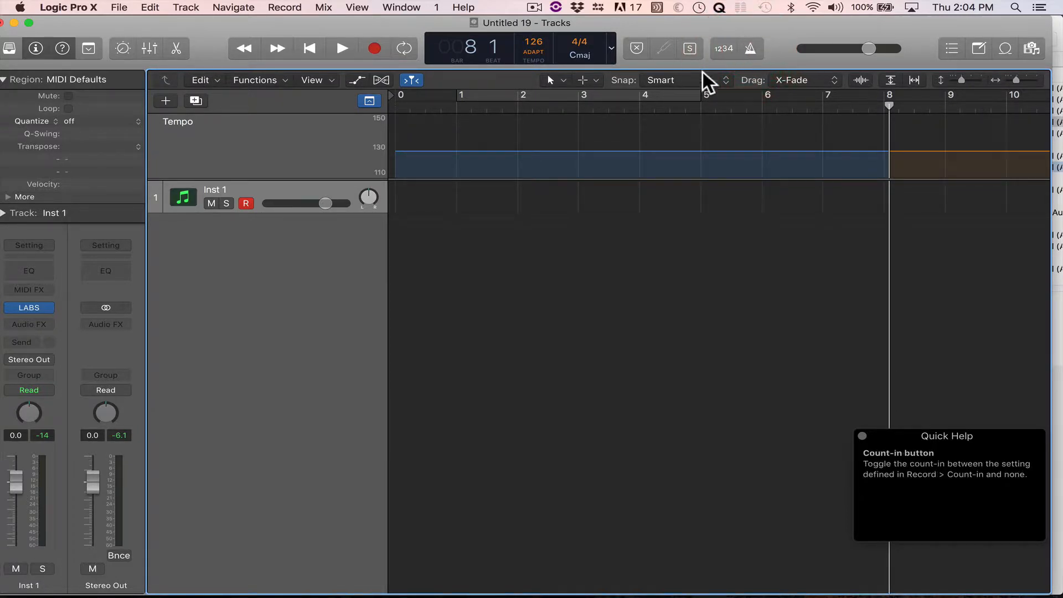
Step: Examine the Smart Tempo project settings for new recordings and imported audio files, and close them
click(540, 62)
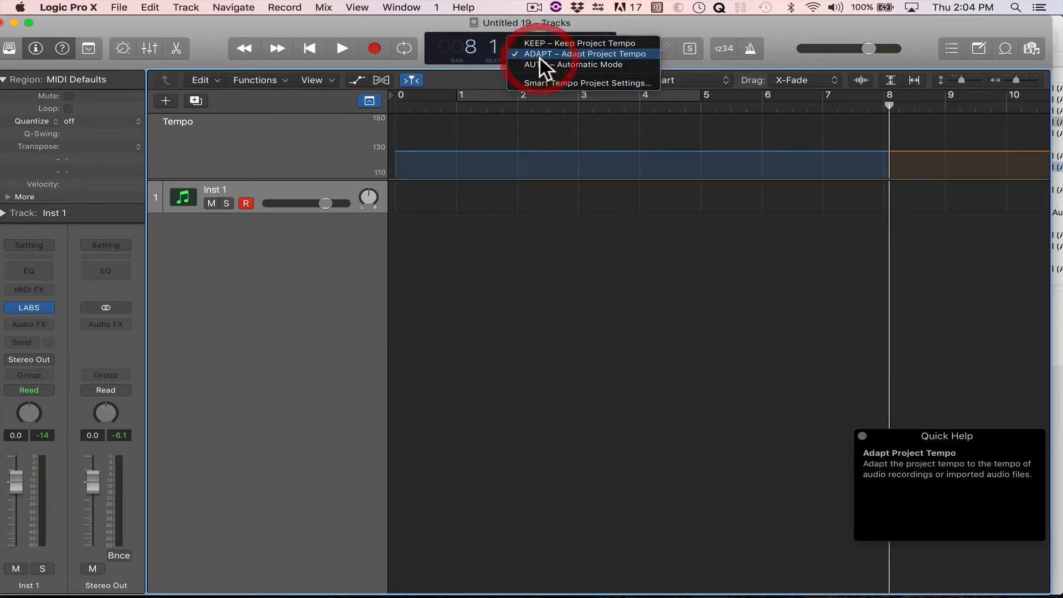
click(543, 90)
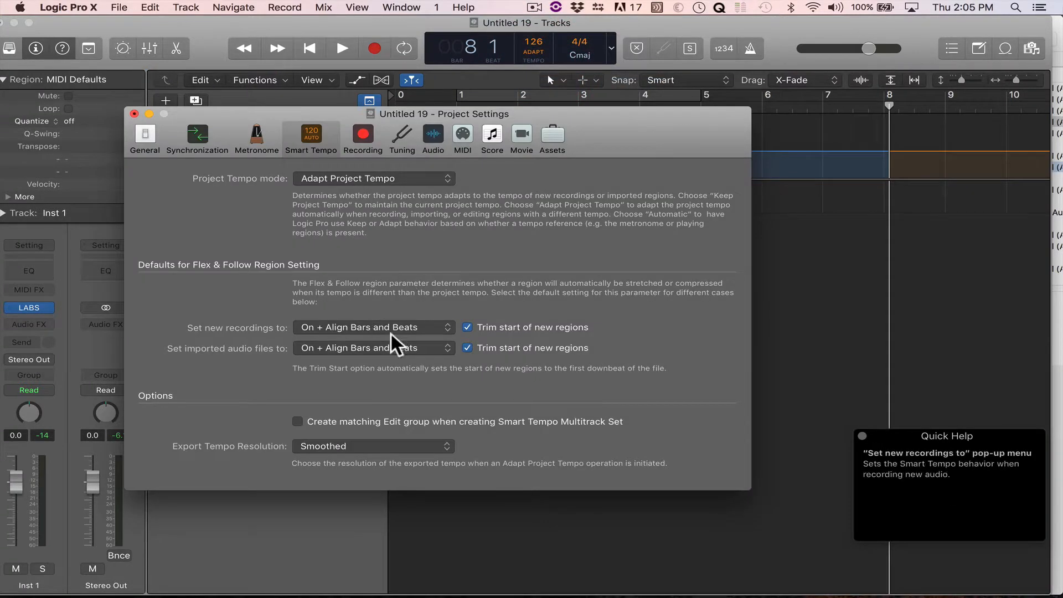
click(134, 113)
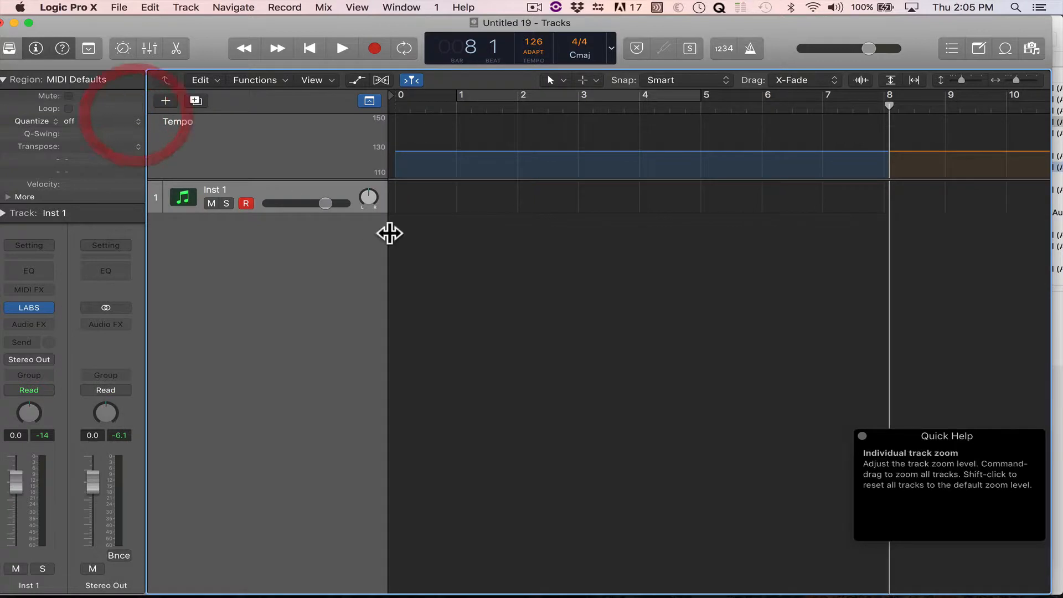
Step: Record a melody on Inst 1 from bar 8 to about bar 17 using Musical Typing, and close Musical Typing
click(380, 38)
key(super+k)
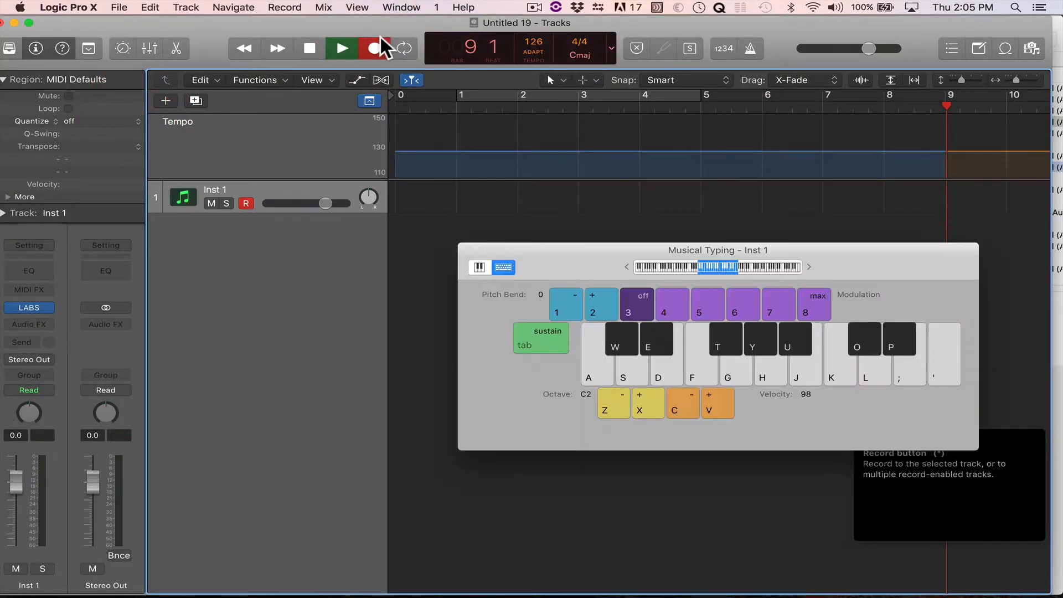
key(f)
key(j)
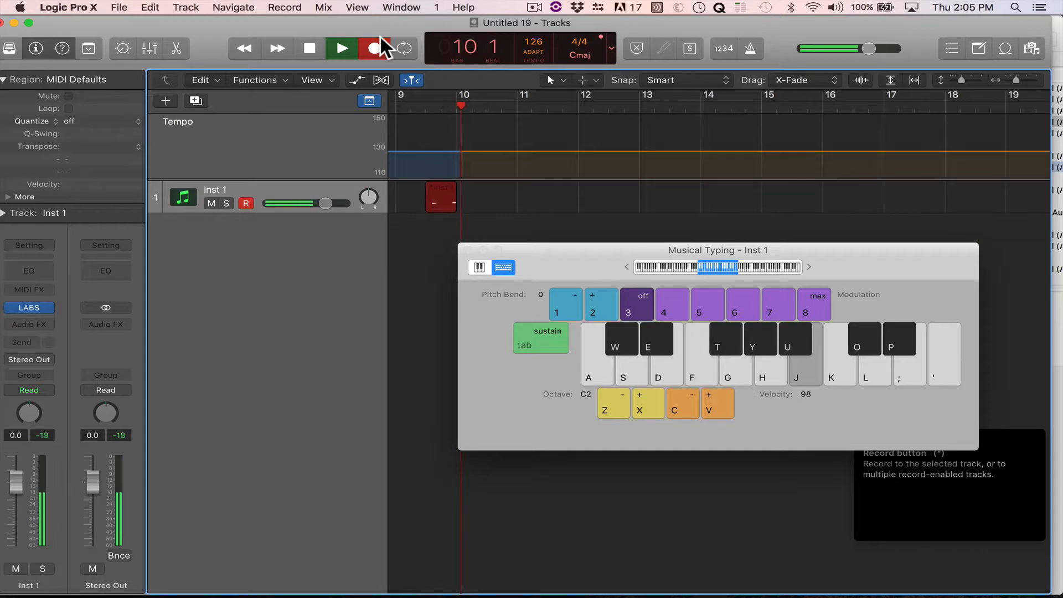
key(semicolon)
key(l)
key(k)
key(h)
key(j)
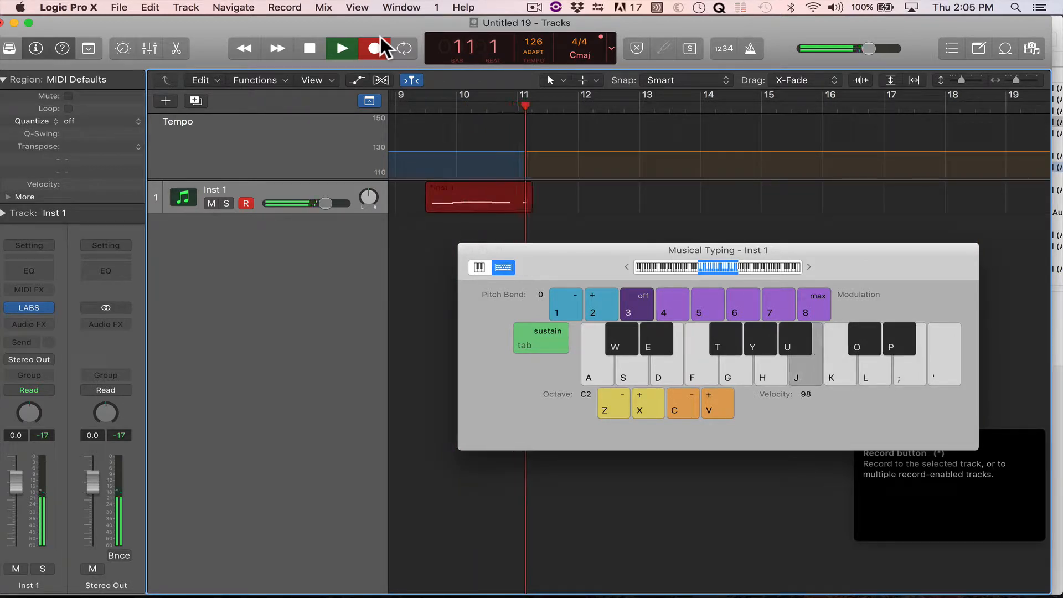
key(k)
key(h)
key(j)
key(k)
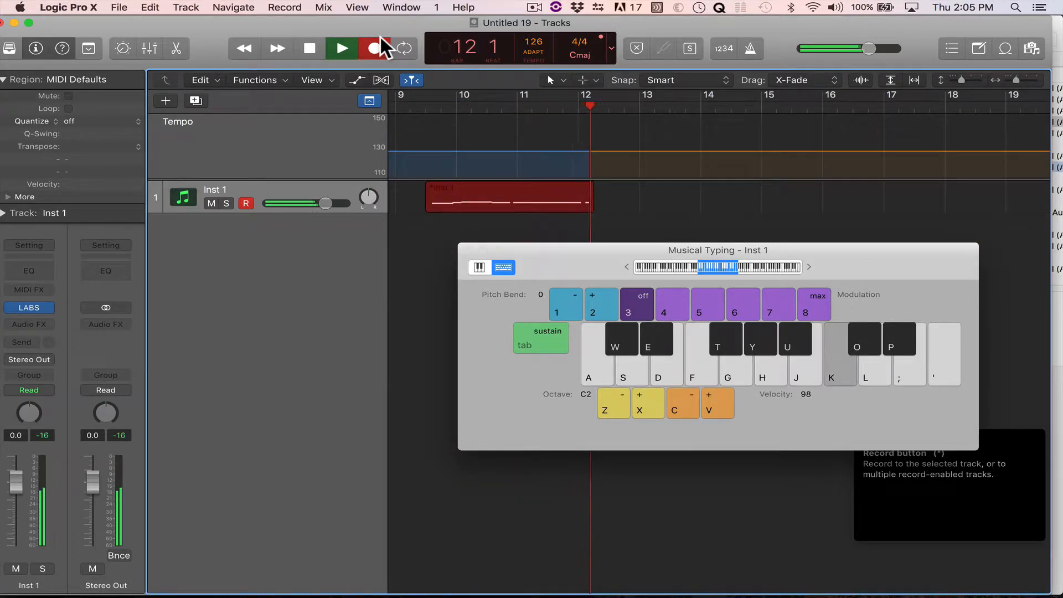
key(j)
key(l)
key(k)
key(j)
key(h)
key(j)
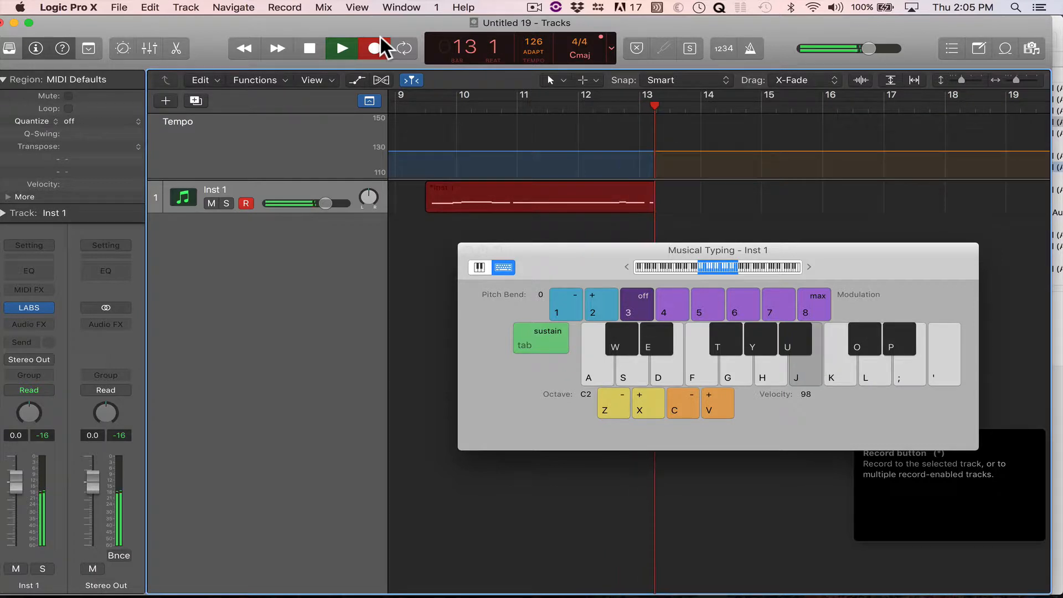
key(k)
key(l)
key(j)
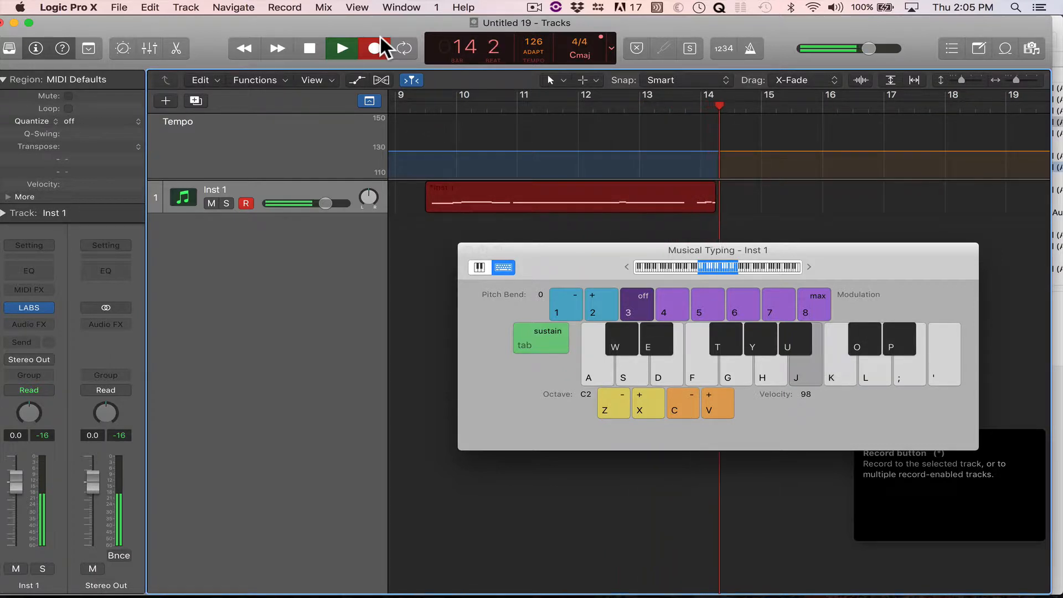
key(k)
key(l)
key(j)
key(k)
key(j)
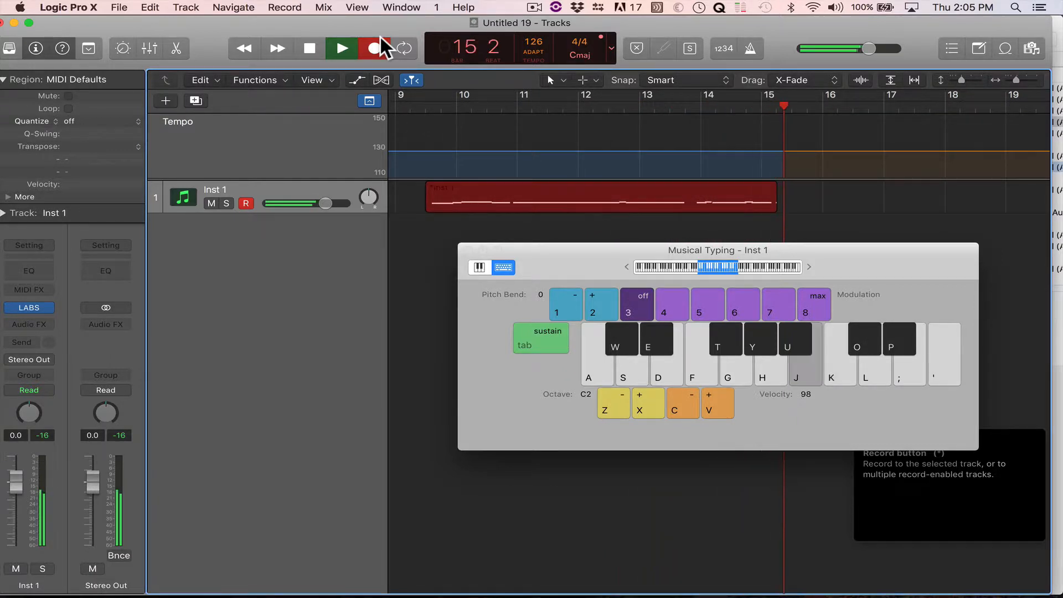
key(h)
key(g)
key(f)
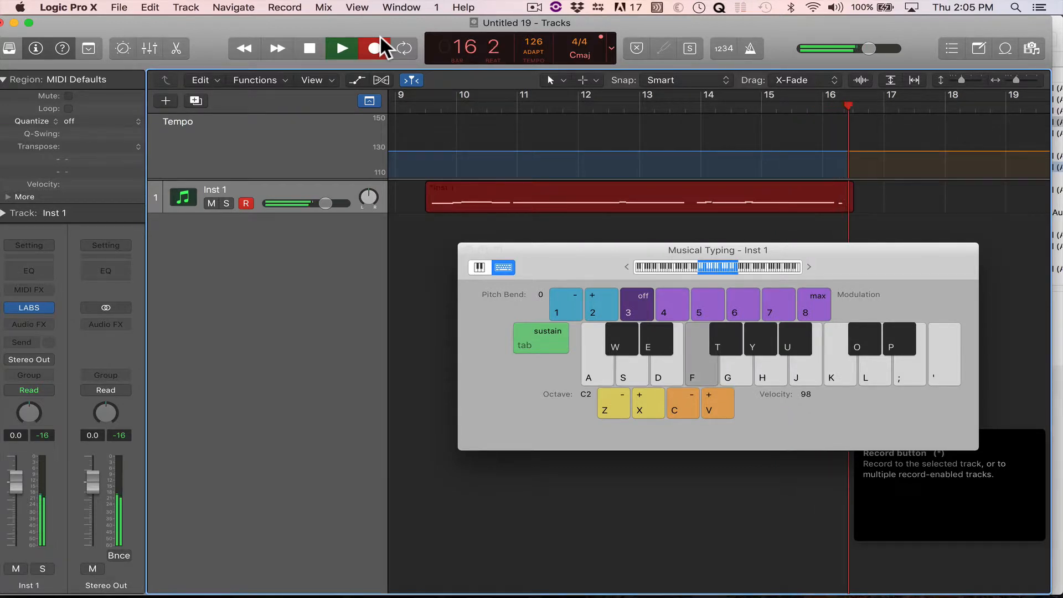
key(g)
key(d)
key(d)
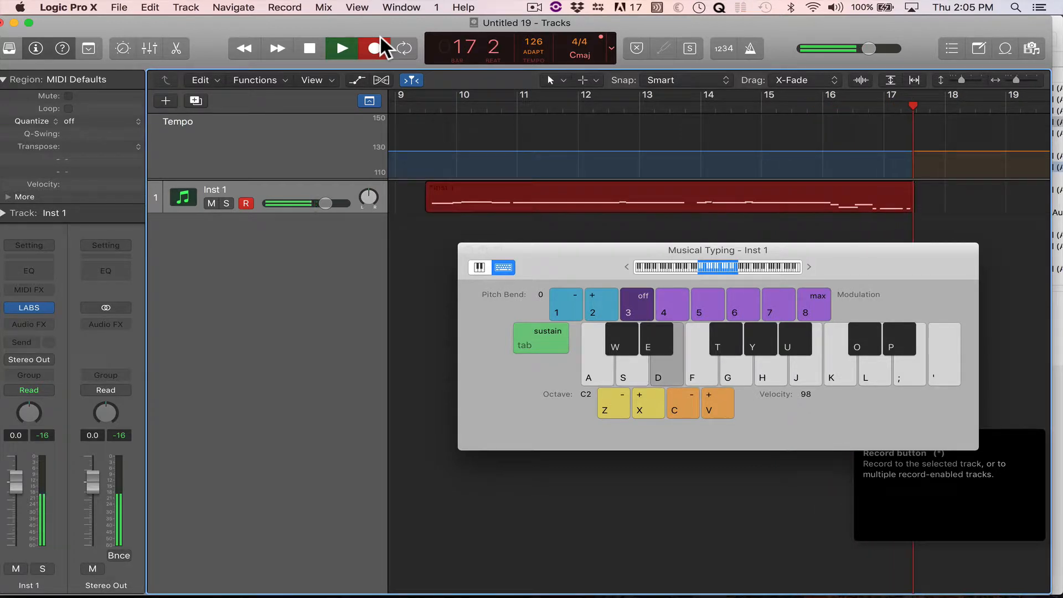
key(space)
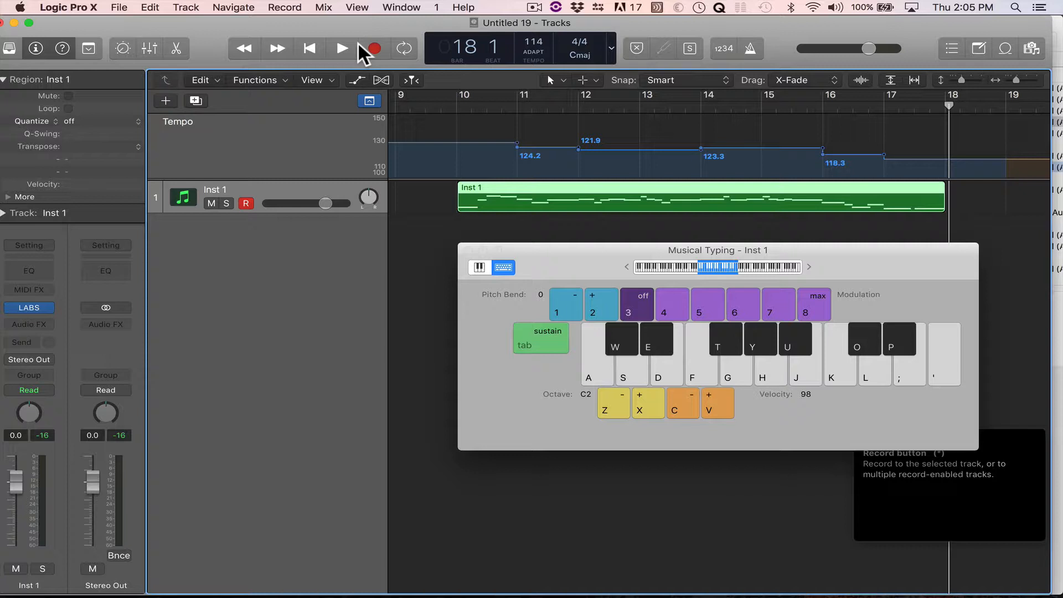
key(super+k)
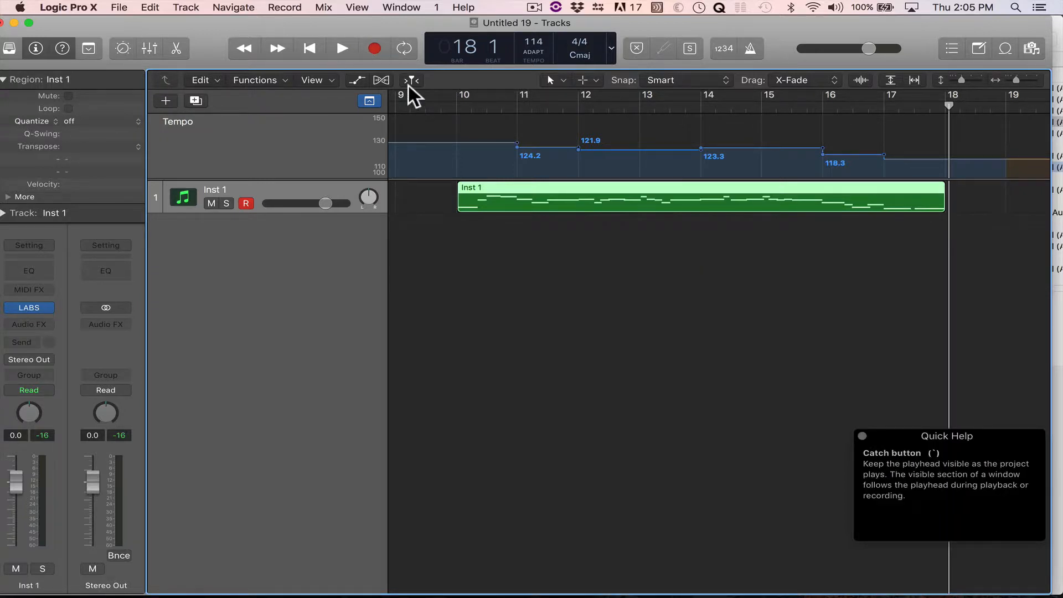
Step: Turn the metronome on, play the recorded region from bar 10, and open it in the Piano Roll
click(455, 108)
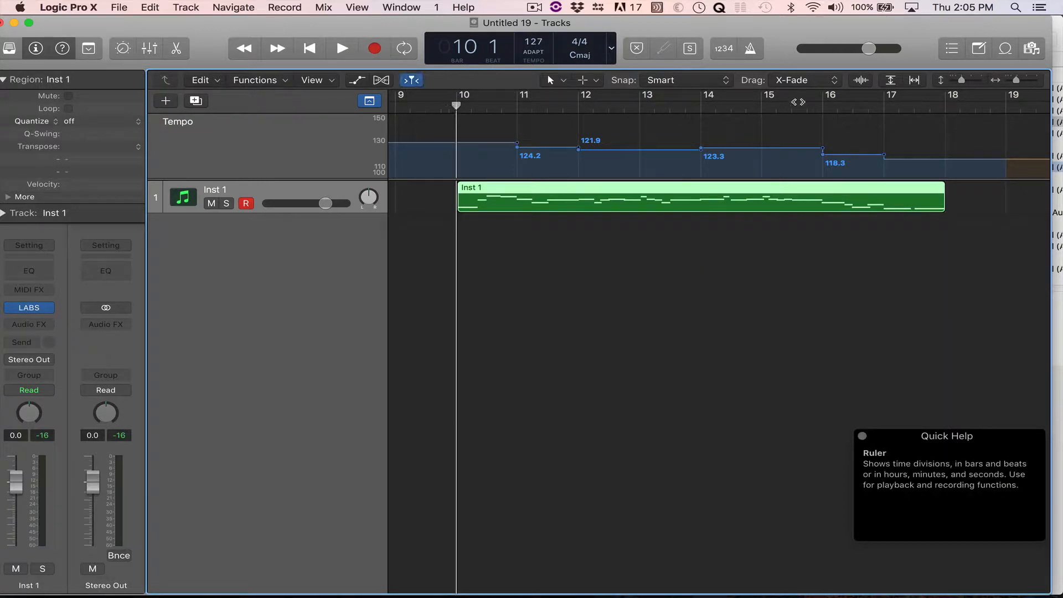
click(751, 46)
key(space)
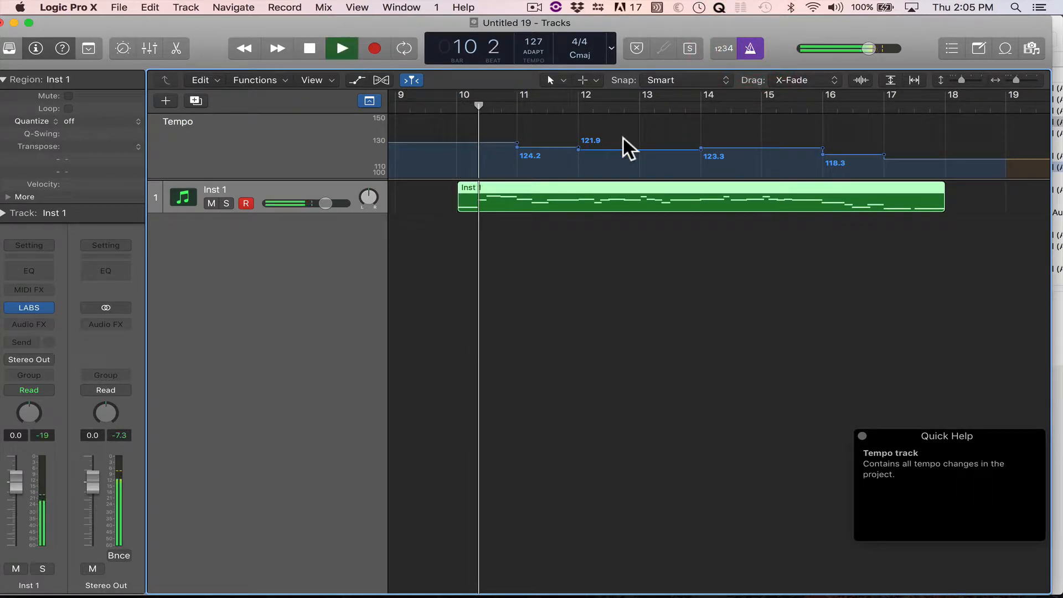
double_click(608, 195)
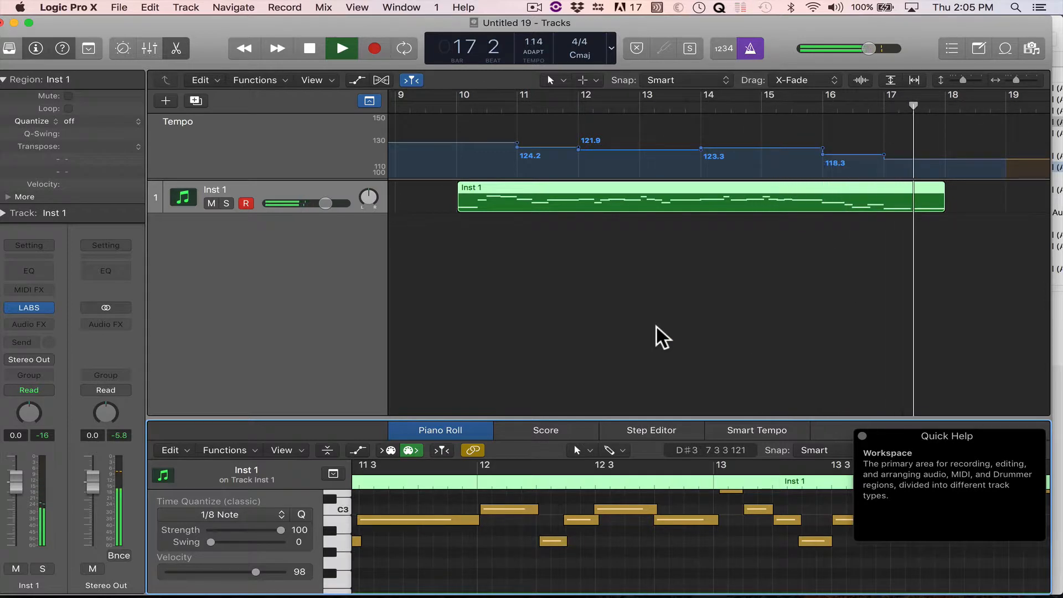
key(space)
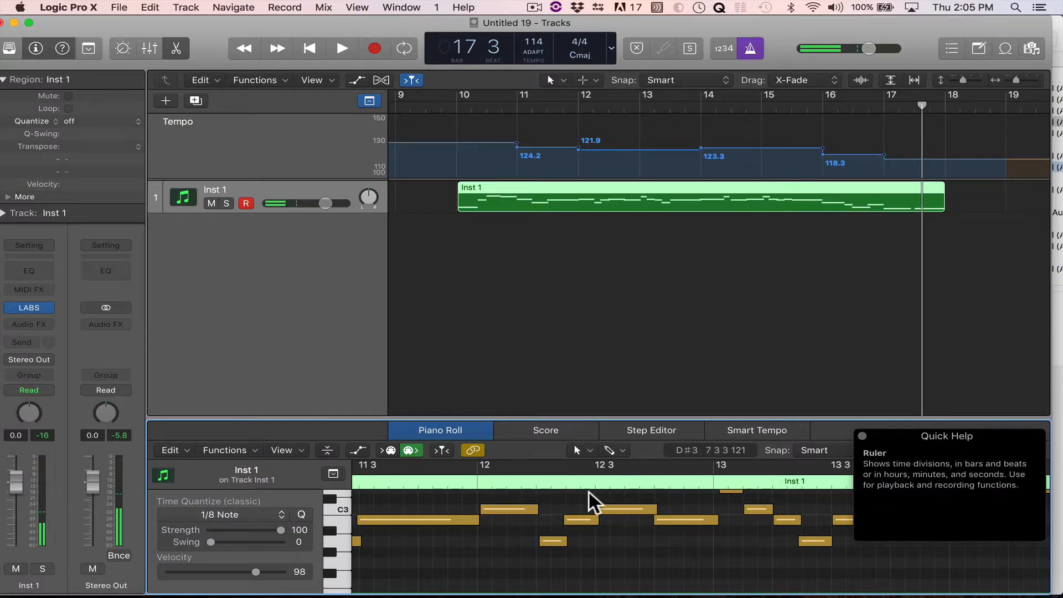
Step: Quantize all notes in the Inst 1 region to 1/8 notes and play the result from bar 10
scroll(525, 545, left, 3)
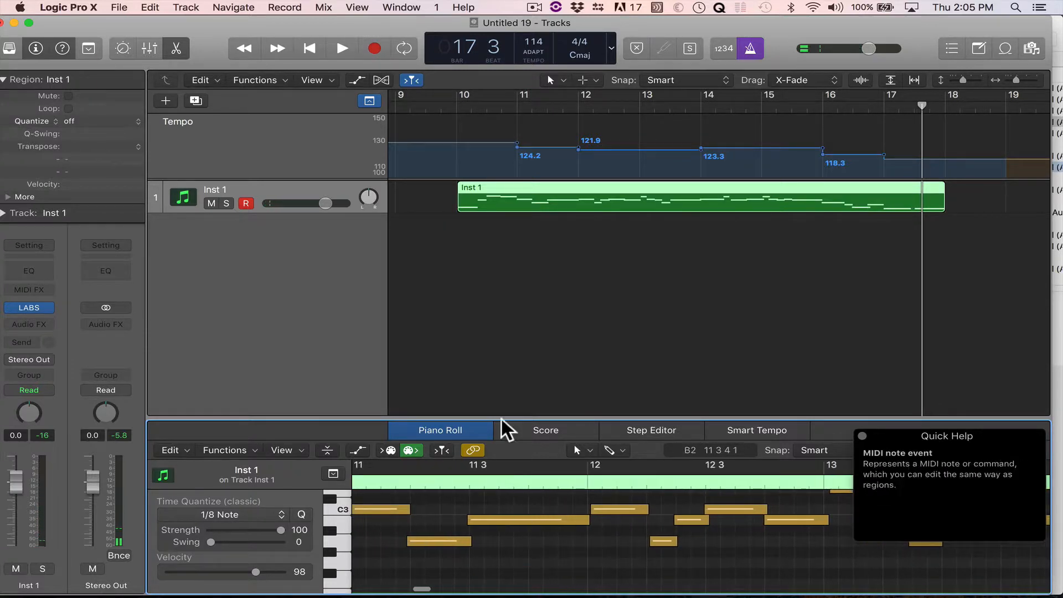
click(456, 108)
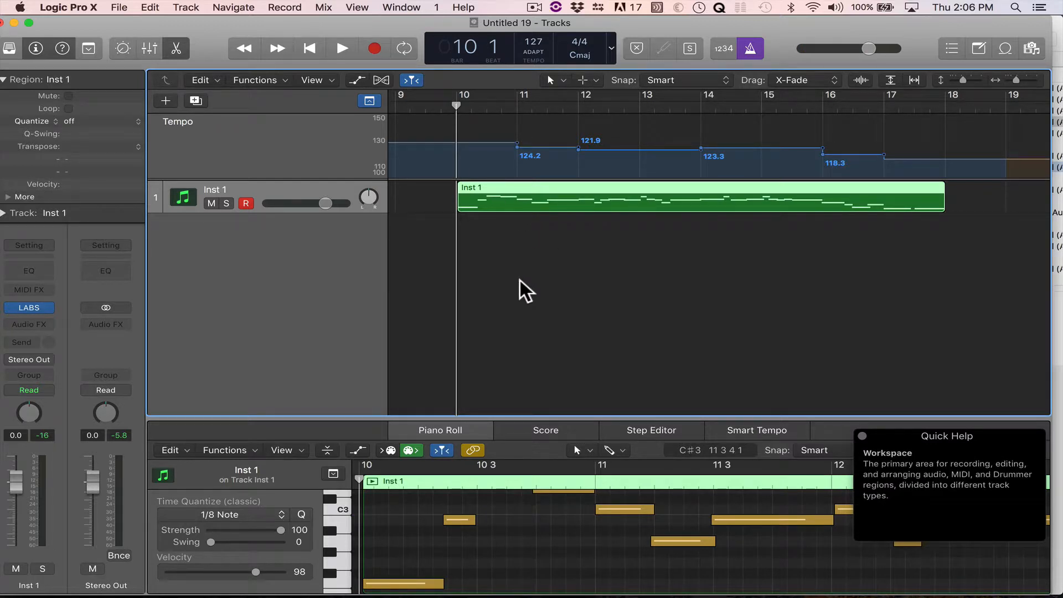
click(479, 548)
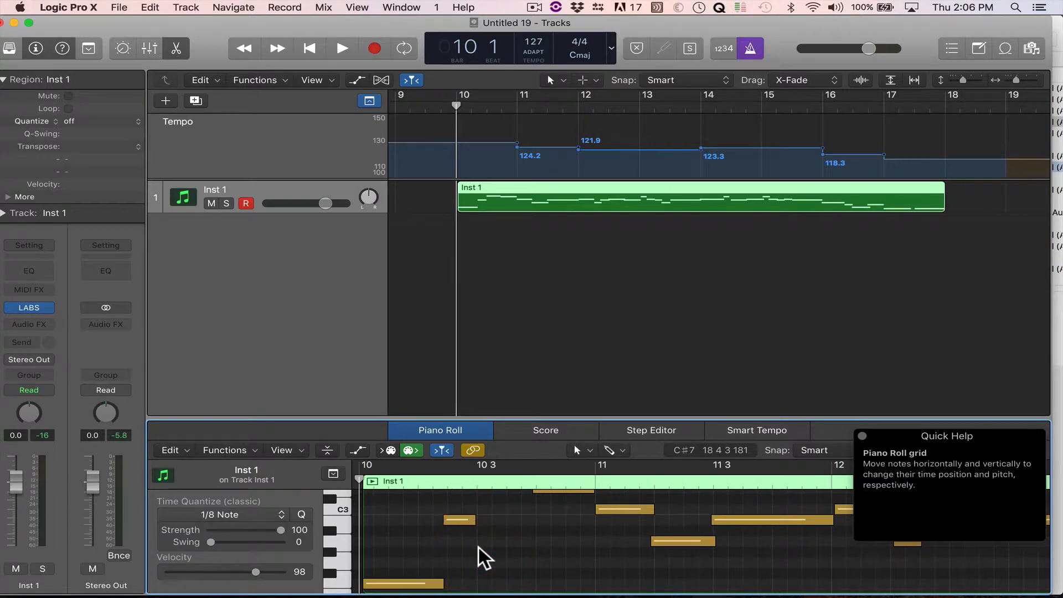
key(super+a)
key(q)
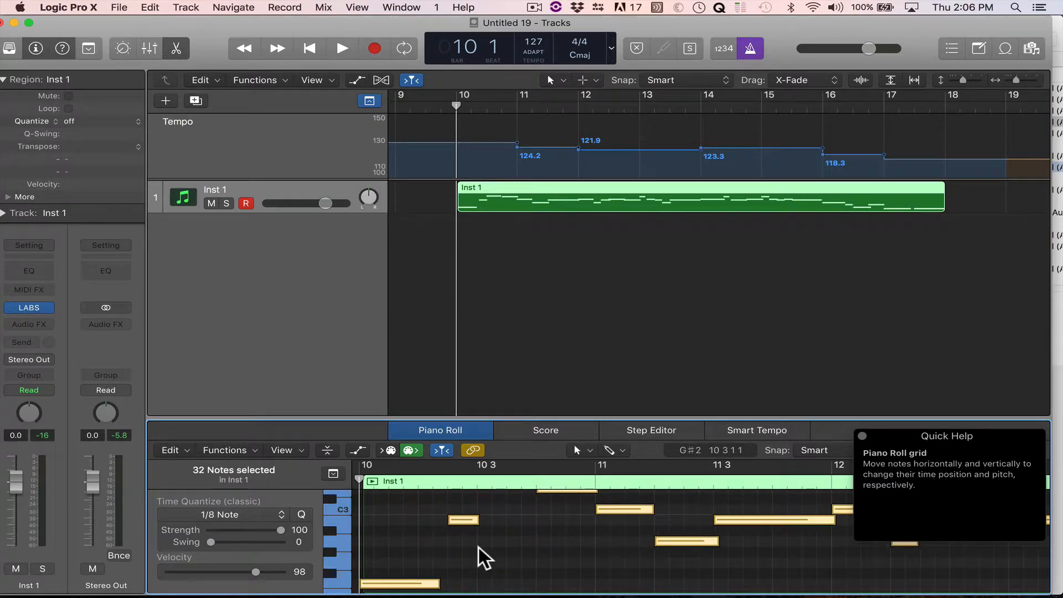
key(space)
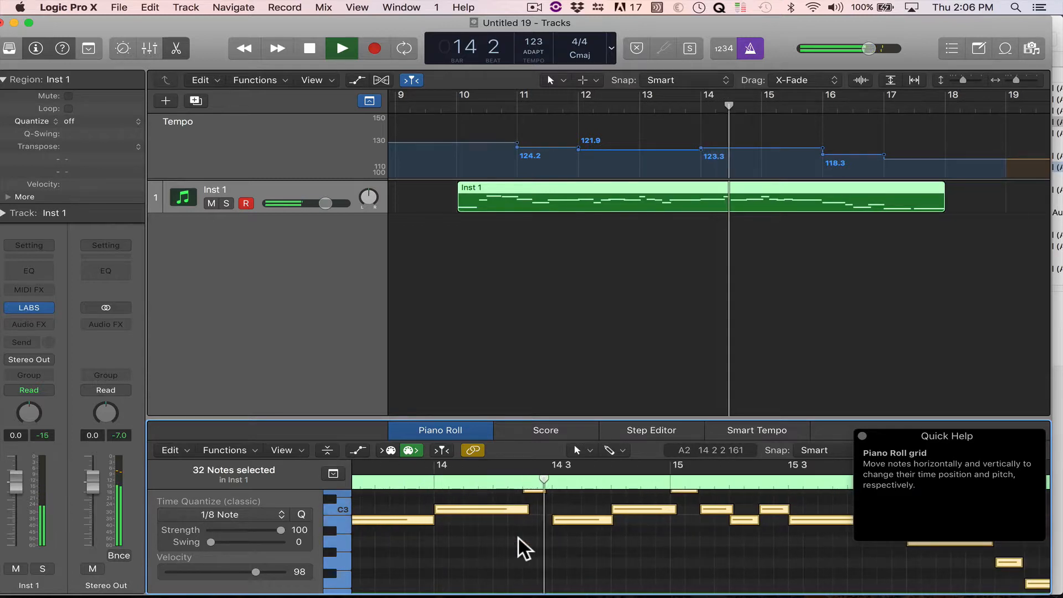
key(space)
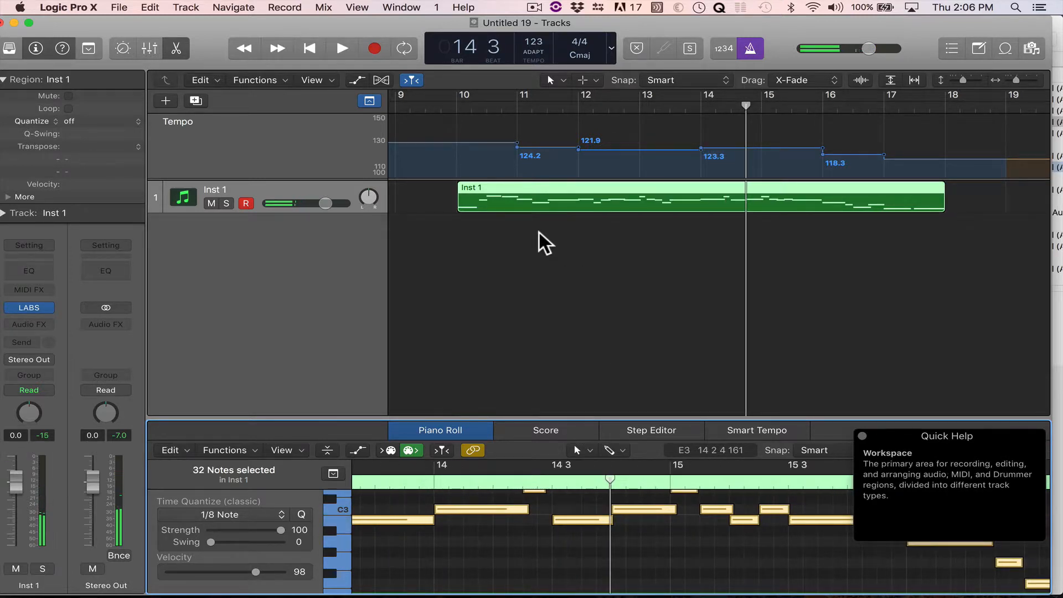
Step: Select all the tempo changes between bars 11 and 17 in the Tempo track and delete them
click(523, 268)
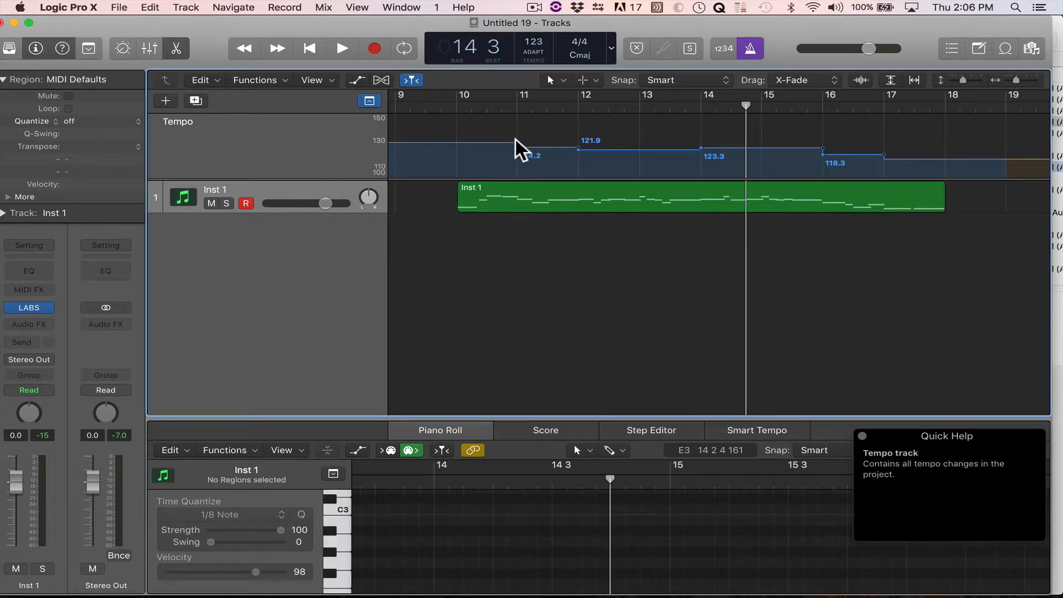
drag(515, 143, 450, 130)
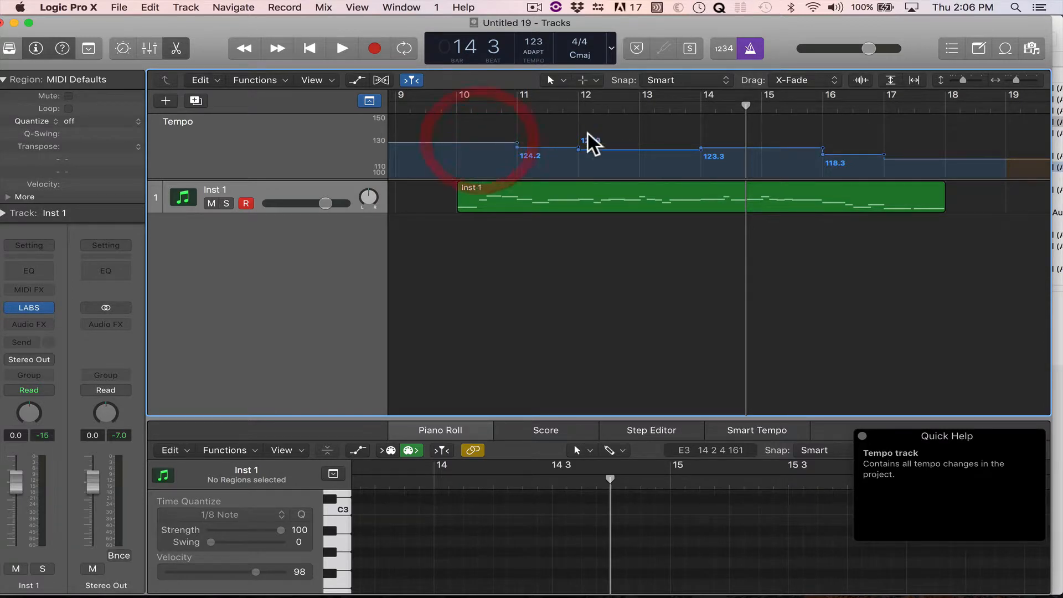
click(536, 123)
drag(536, 123, 942, 180)
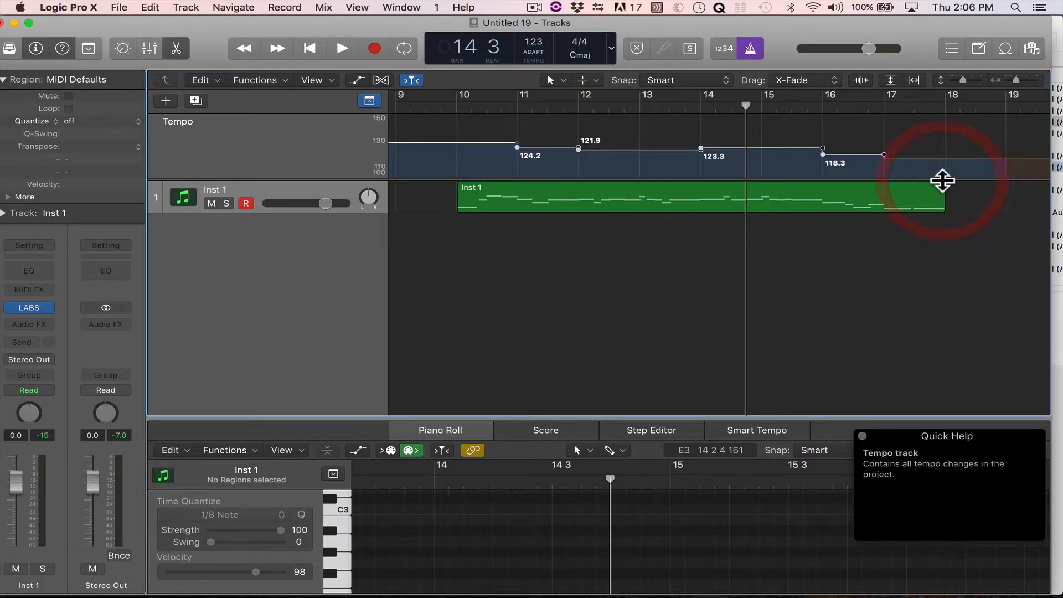
key(Delete)
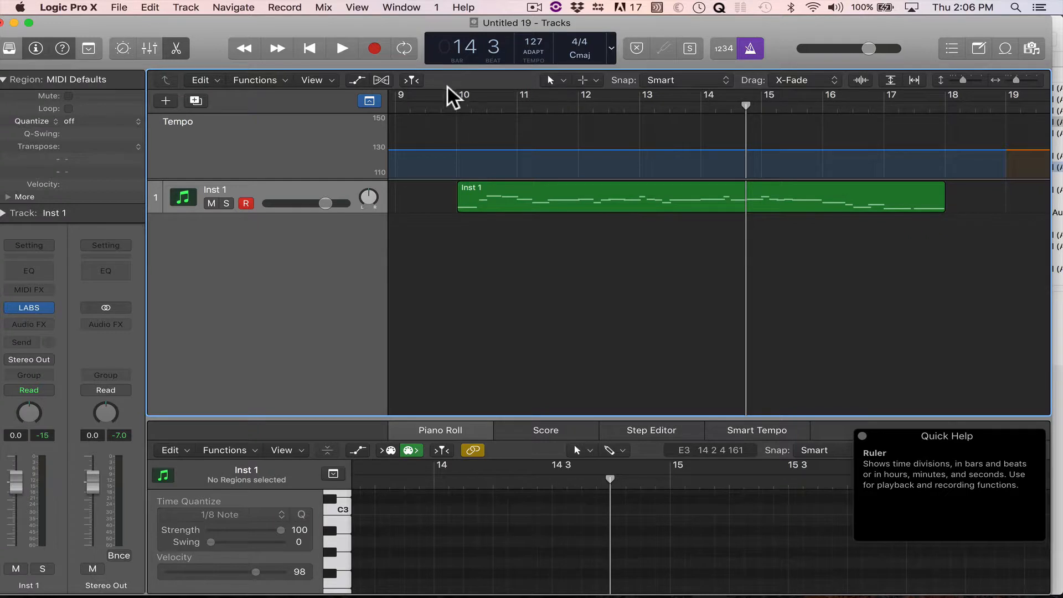
Step: Play the Inst 1 region from bar 10 with the metronome to check its timing at the constant tempo
click(456, 103)
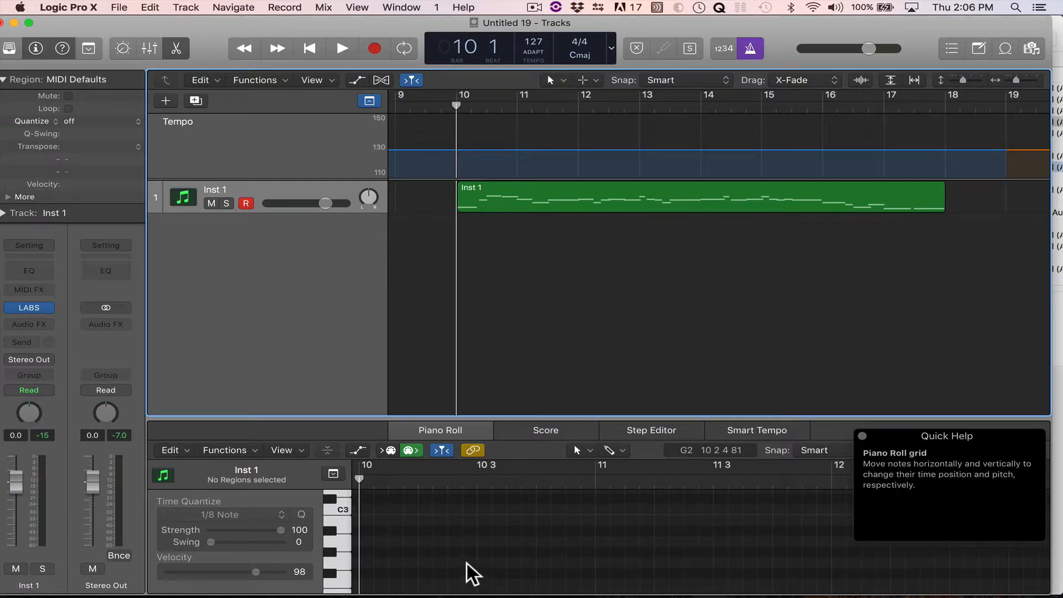
click(505, 205)
key(space)
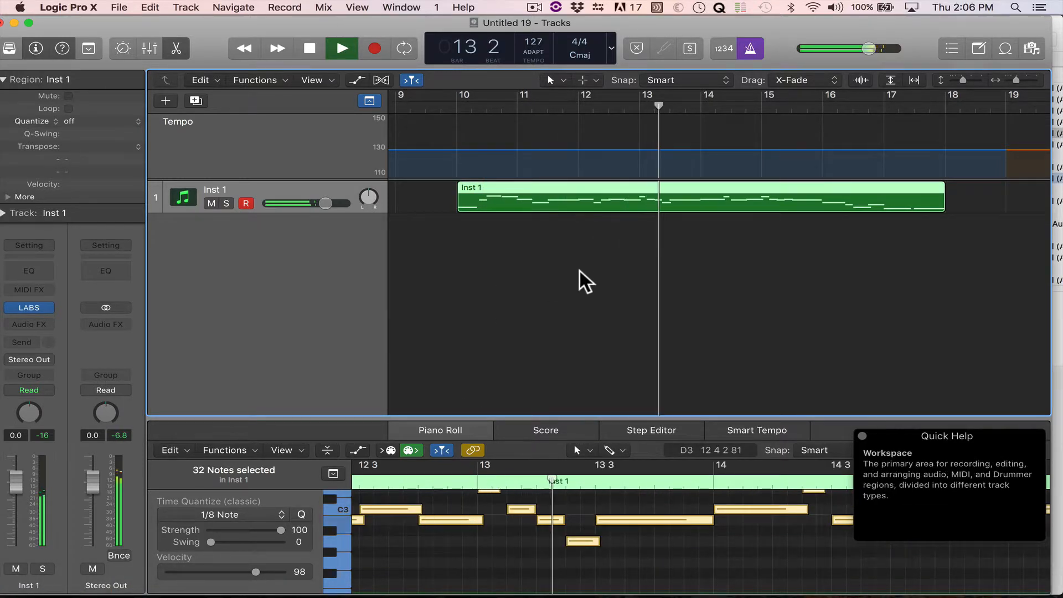
key(space)
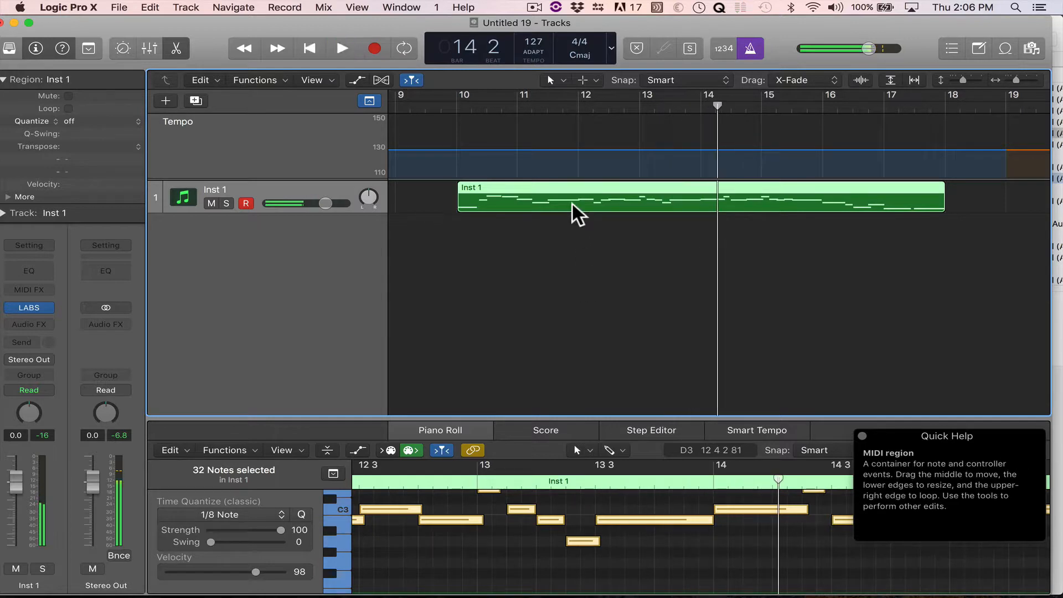
Step: Switch the project tempo mode to Automatic Mode and delete the Inst 1 region starting at bar 10
click(541, 54)
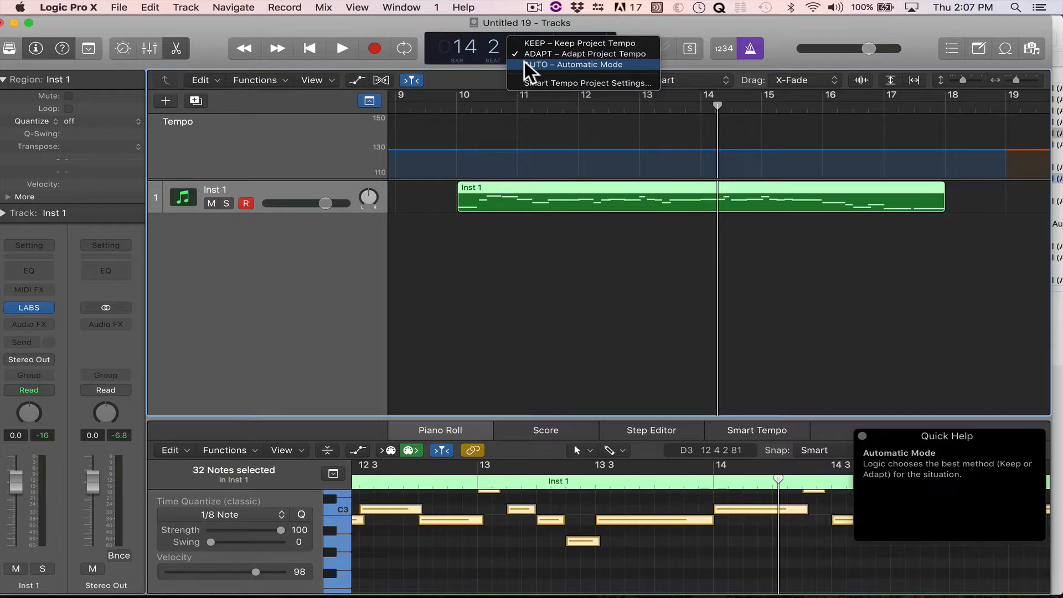
click(526, 63)
click(593, 224)
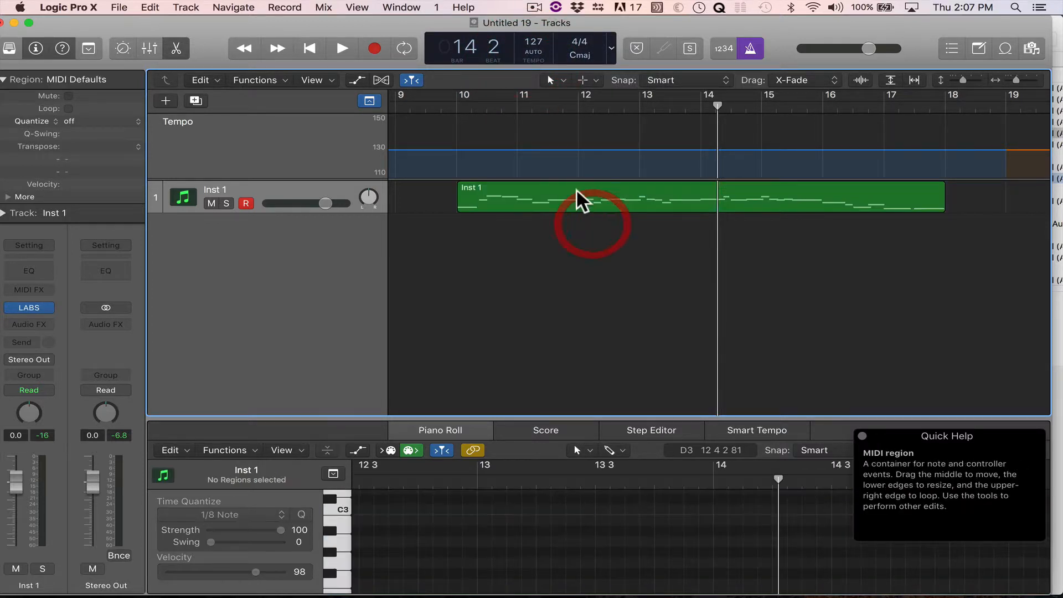
click(575, 189)
key(Delete)
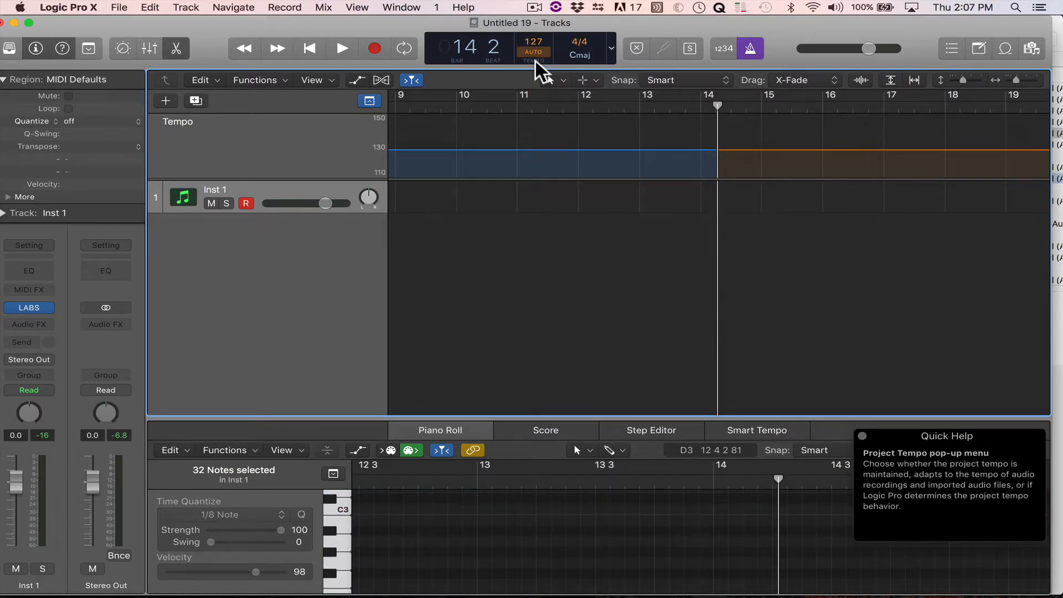
Step: Record a freely timed melody on the Inst 1 track with Musical Typing, keeping the metronome off
click(750, 48)
click(374, 49)
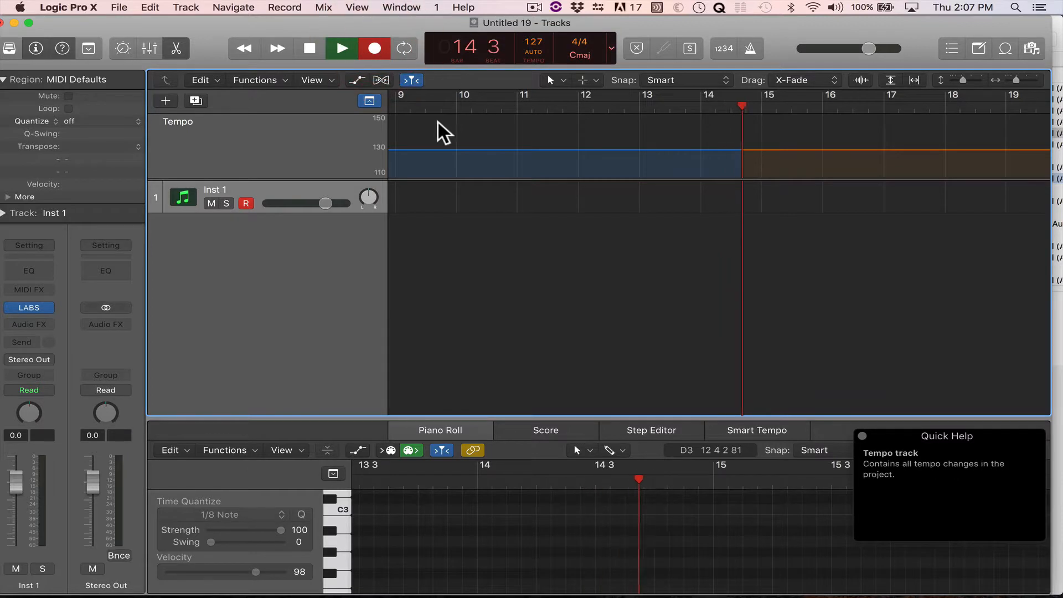
key(super+k)
key(j)
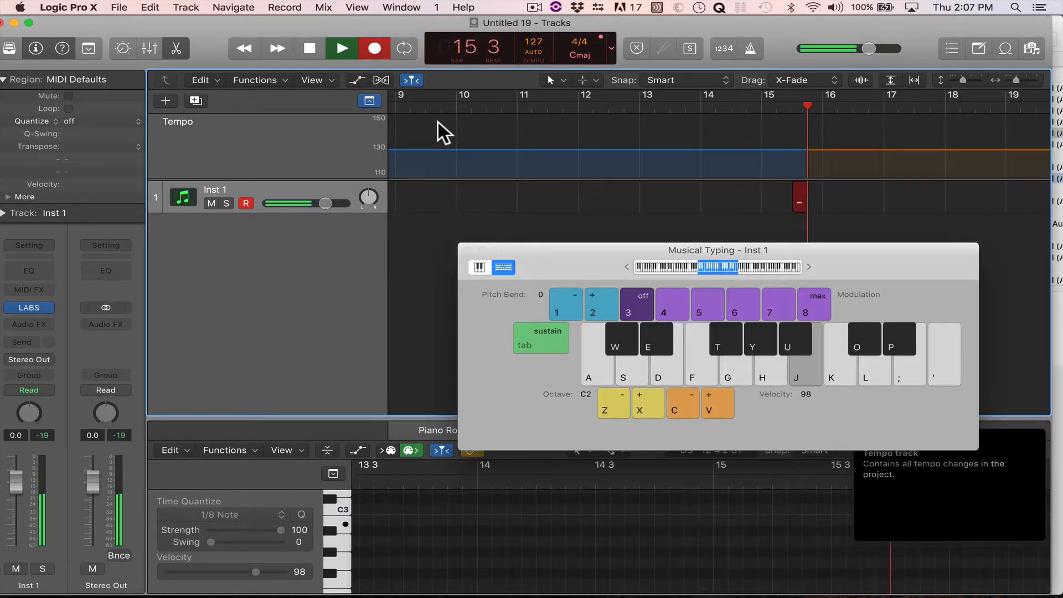
key(k)
key(l)
key(semicolon)
key(l)
key(k)
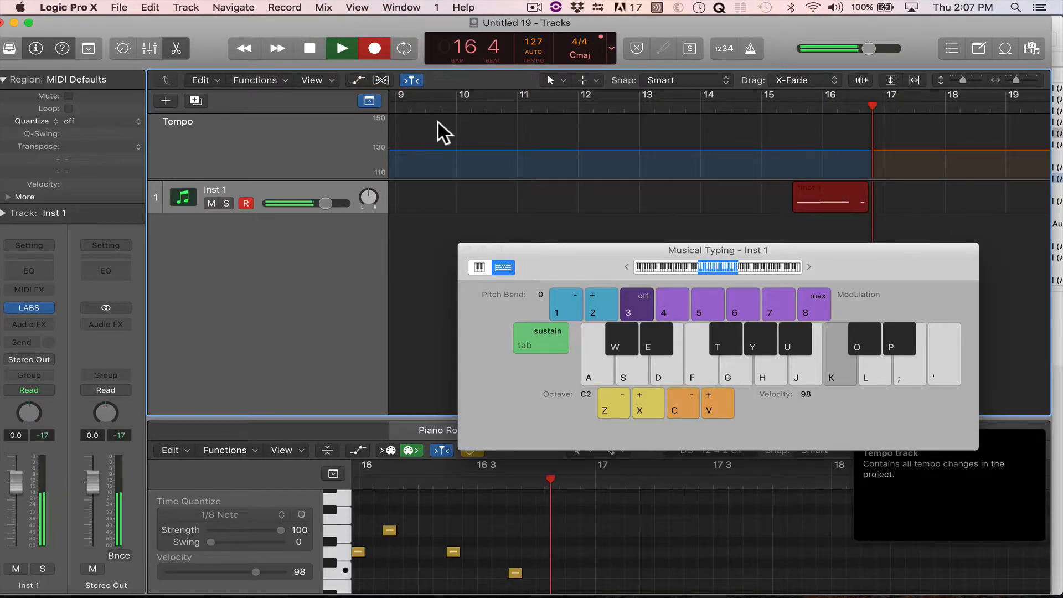
key(l)
key(semicolon)
key(l)
key(k)
key(j)
key(h)
key(f)
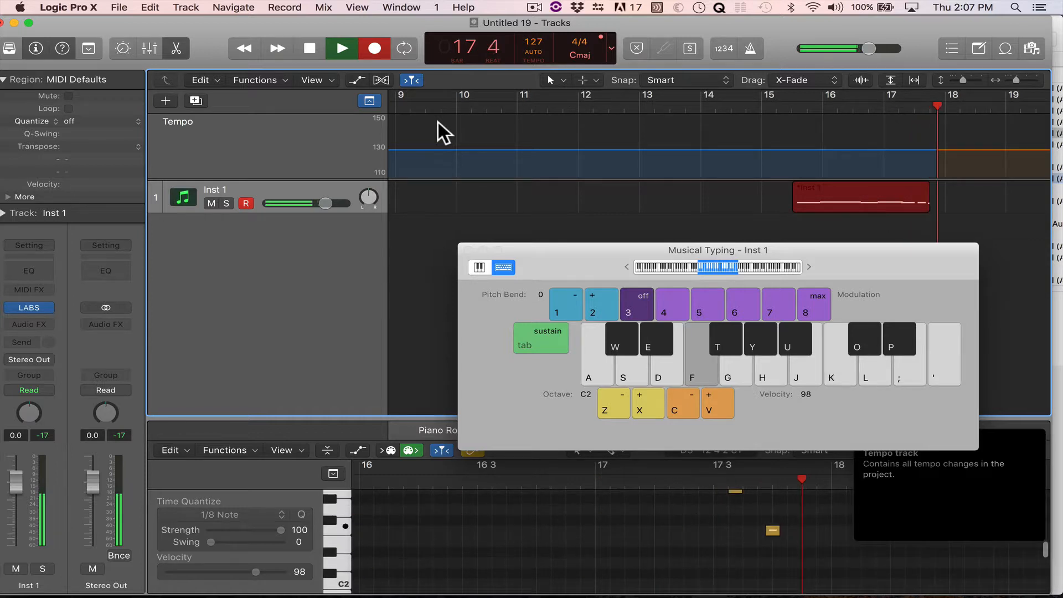
key(h)
key(j)
key(h)
key(d)
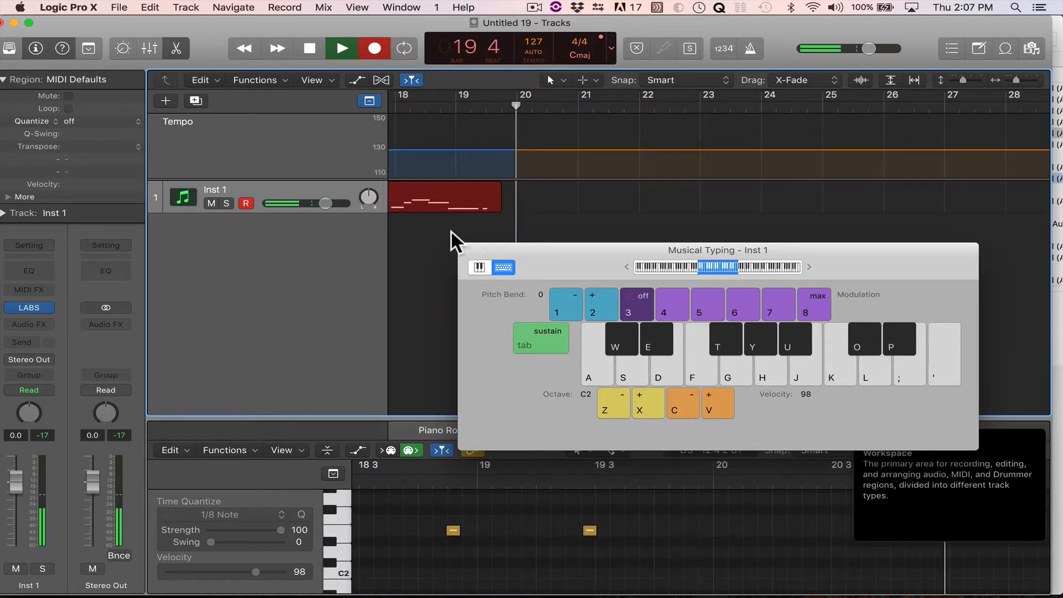
key(space)
Step: Play the Inst 1 region from bar 16 with the metronome on, and close Musical Typing and the Piano Roll
scroll(523, 208, left, 5)
click(528, 105)
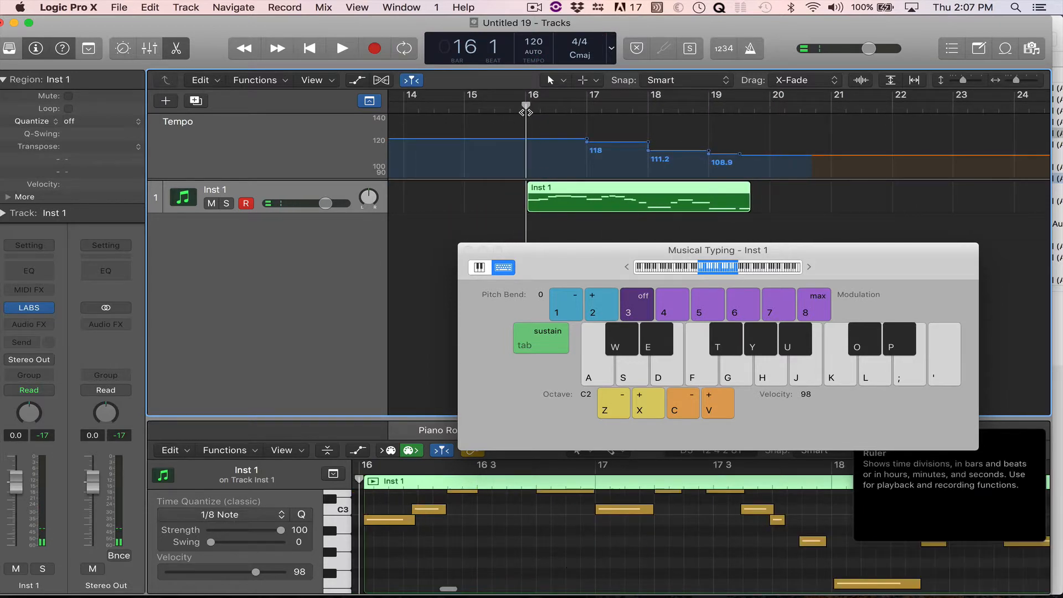
click(749, 44)
key(space)
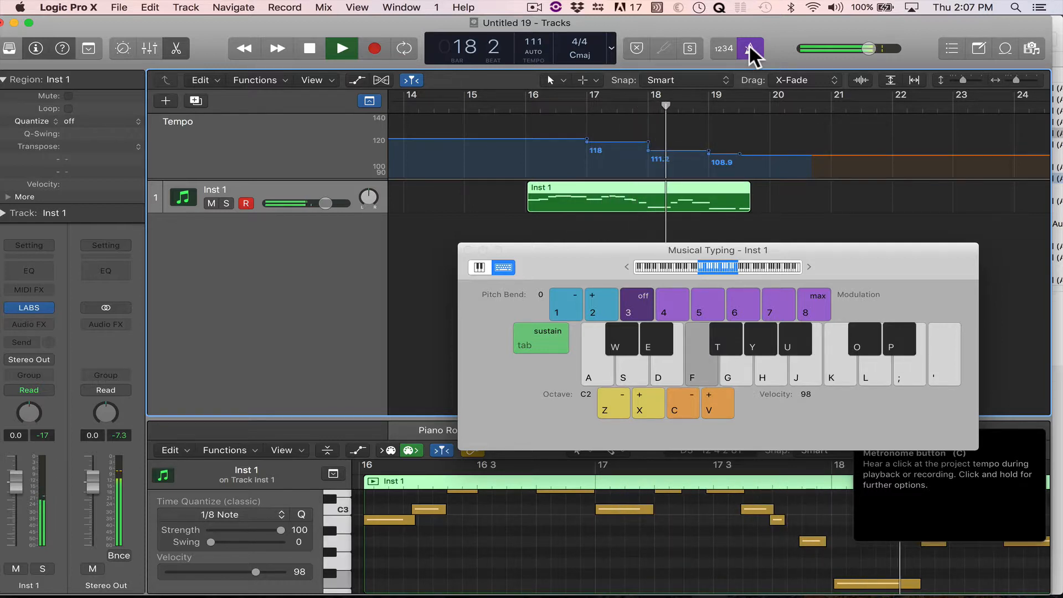
key(space)
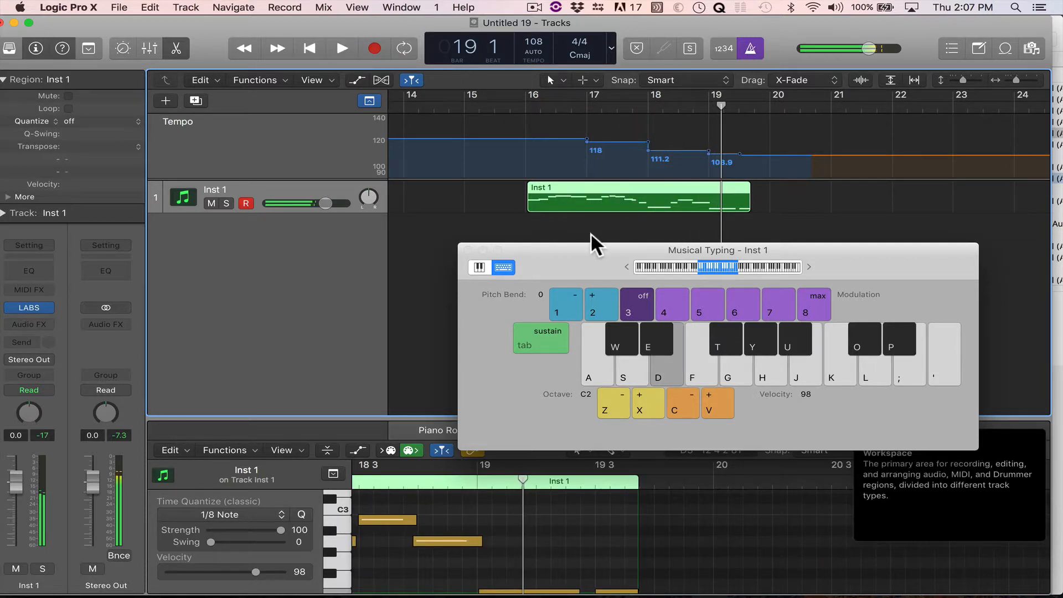
click(465, 248)
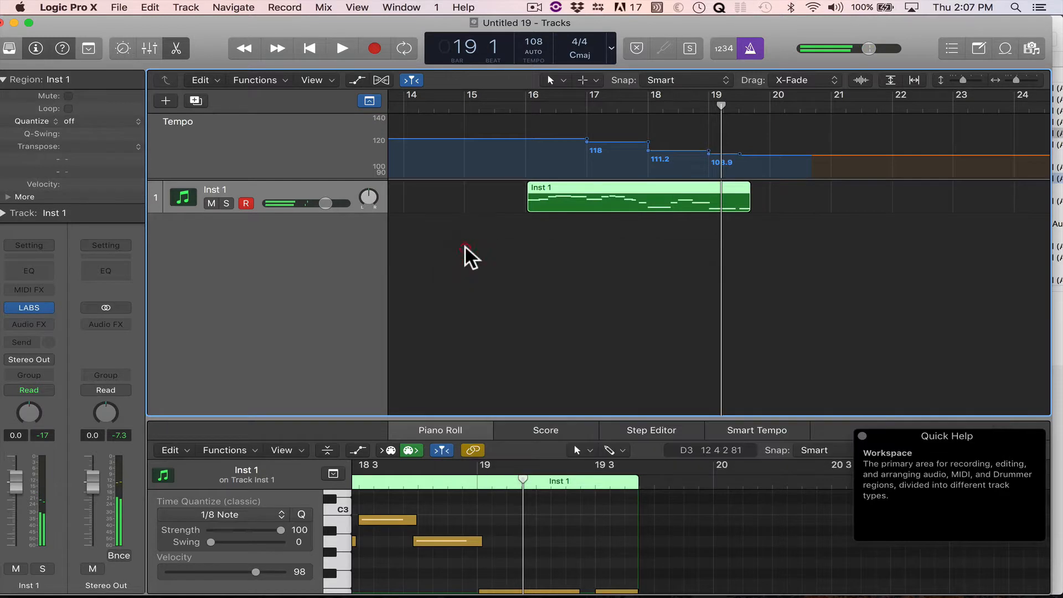
click(443, 428)
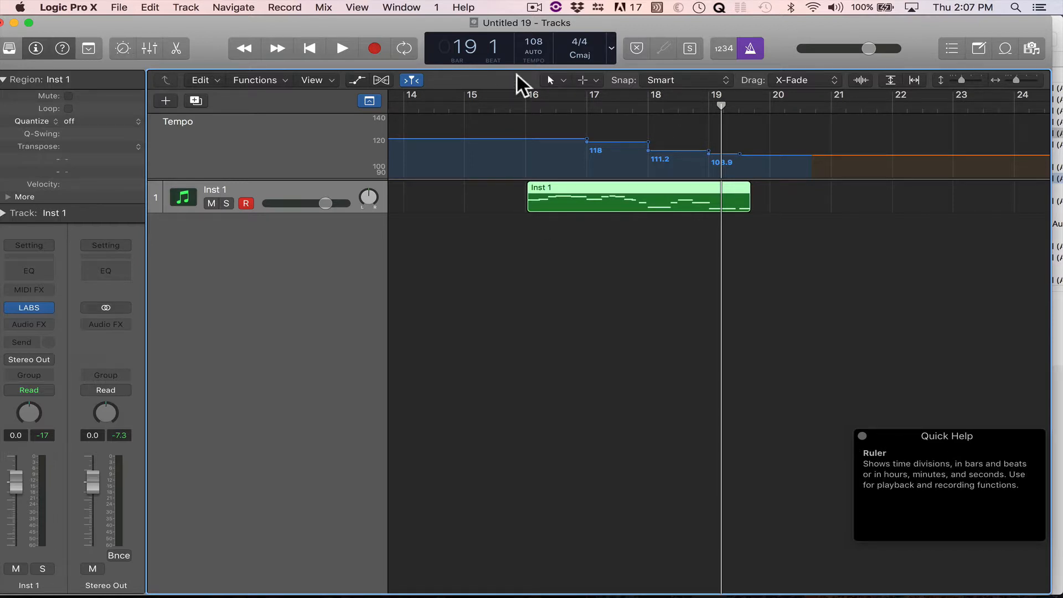
Step: Review the Keep, Adapt and Automatic project tempo mode options without changing the current mode
click(534, 51)
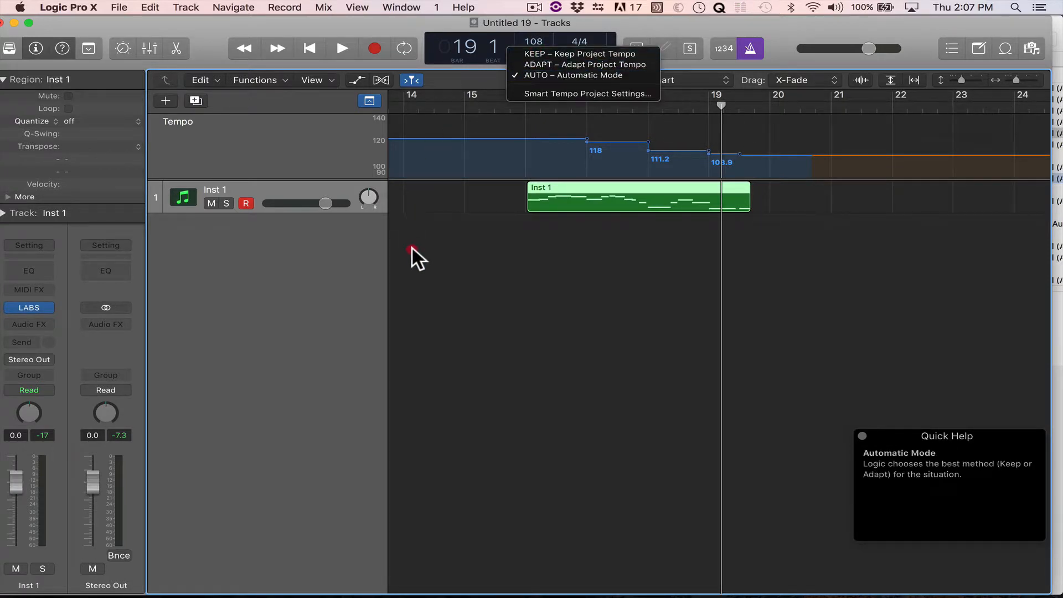
key(Escape)
click(535, 51)
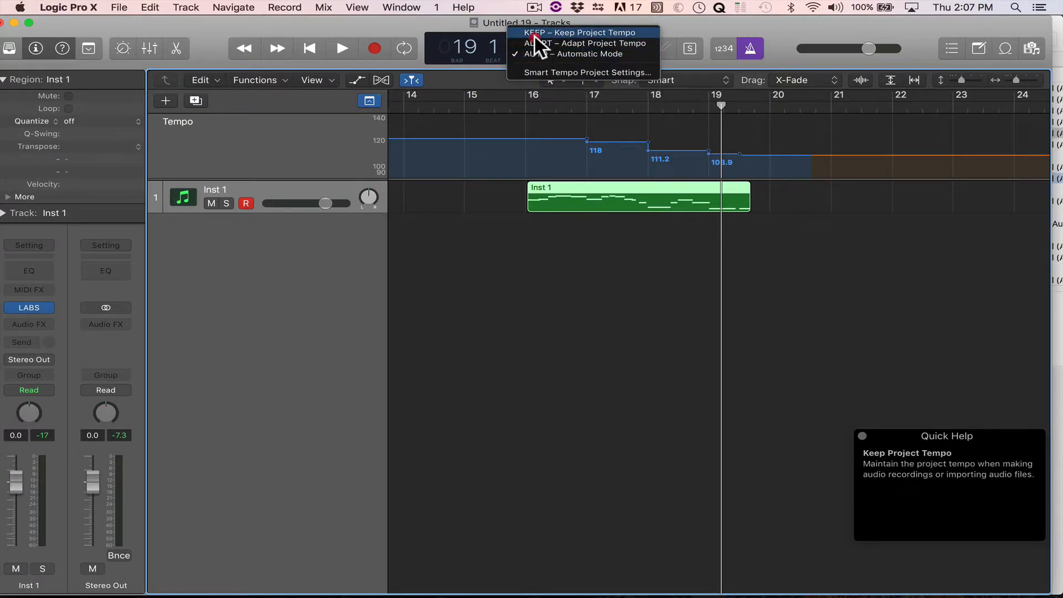
click(481, 257)
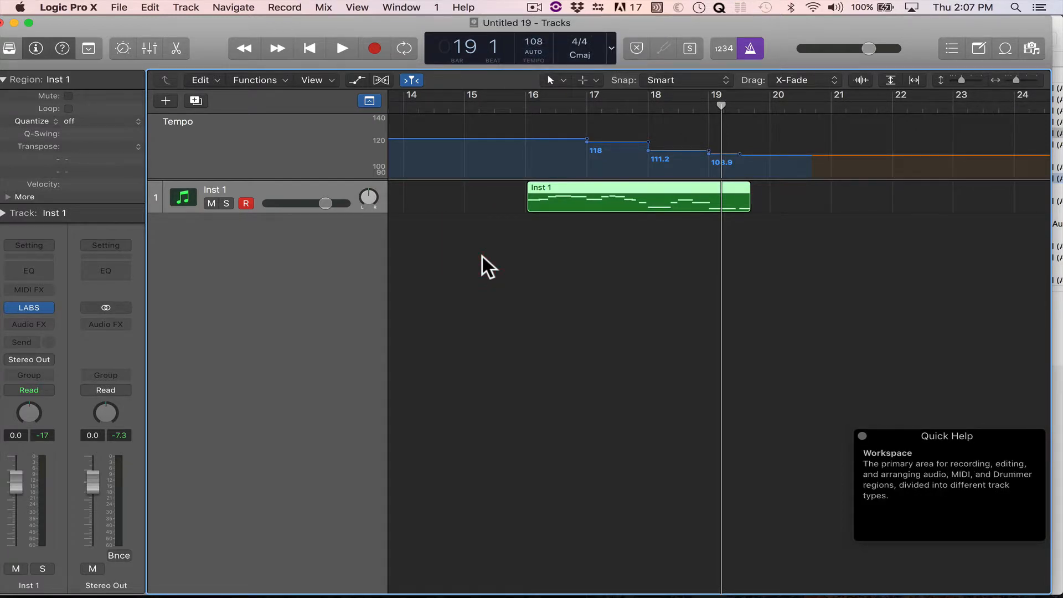
click(535, 51)
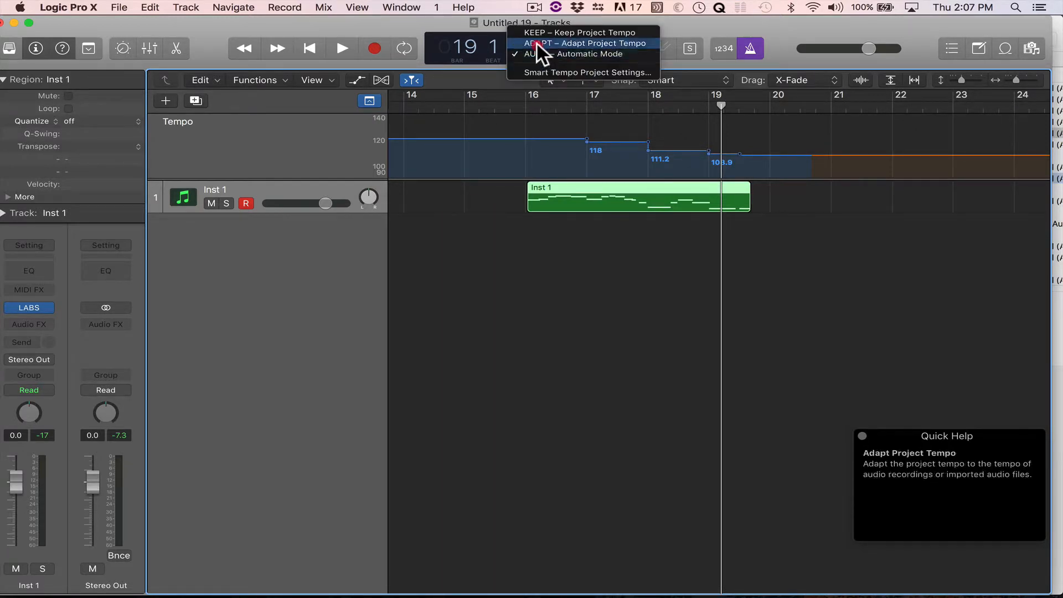
click(489, 341)
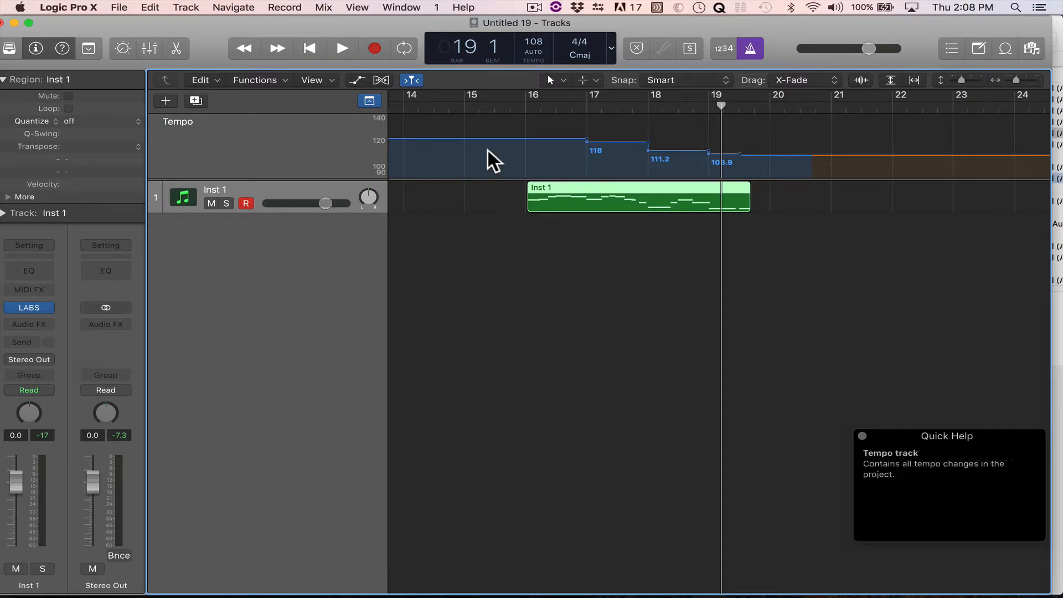
click(529, 46)
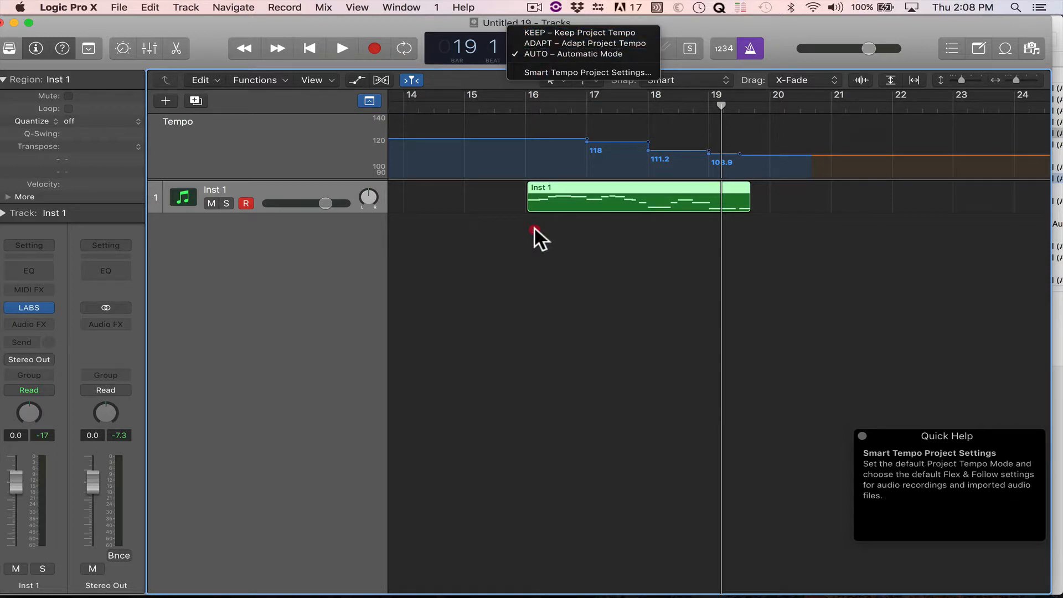
click(558, 259)
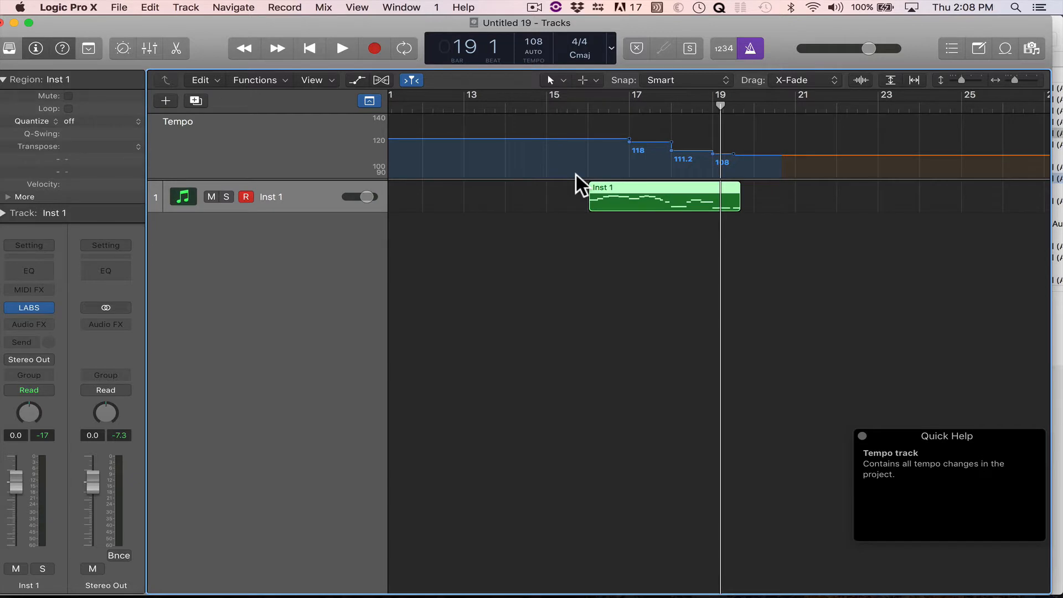
Step: Delete all the tempo changes in the Tempo track and the Inst 1 region
key(super+Left)
key(super+Left)
key(super+Left)
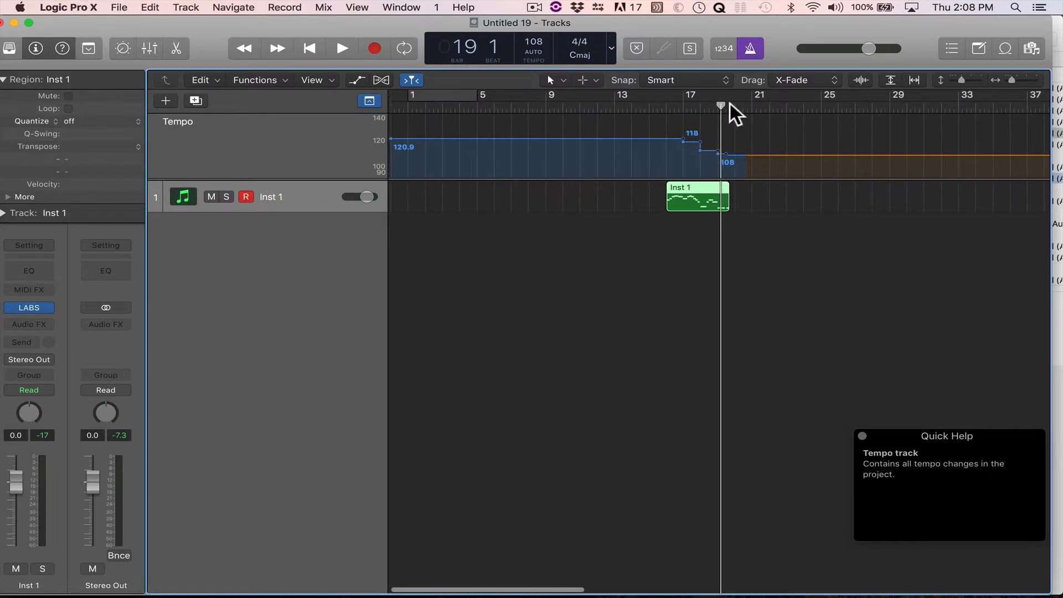
drag(791, 118, 530, 156)
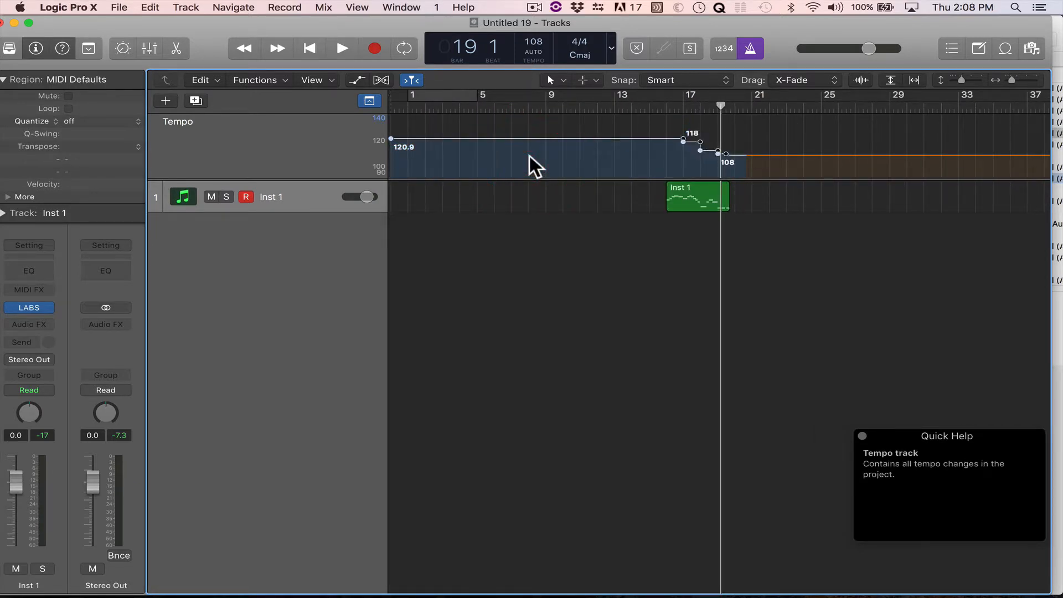
key(Delete)
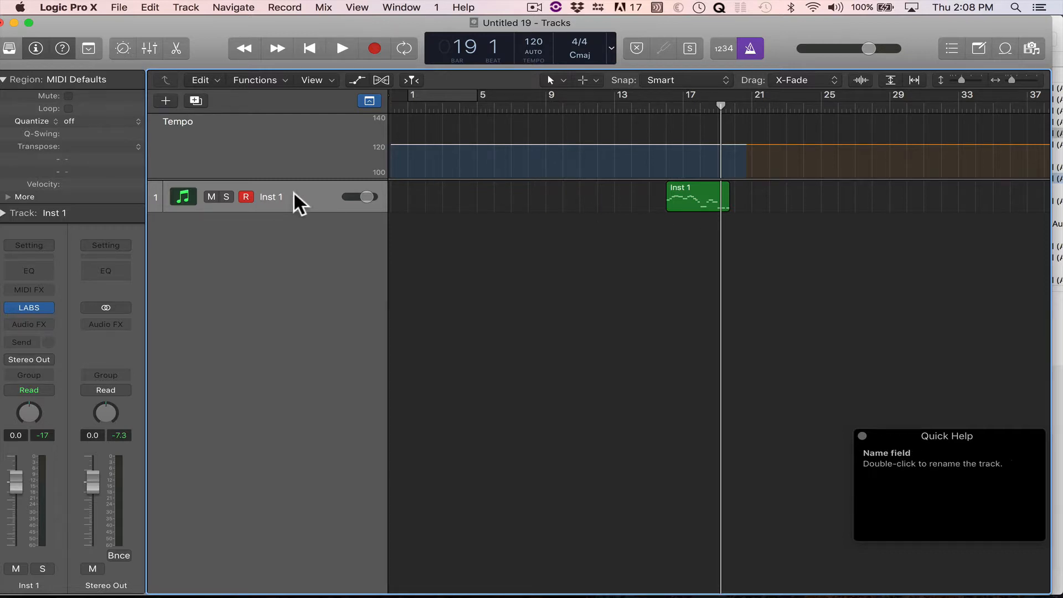
click(307, 191)
key(Delete)
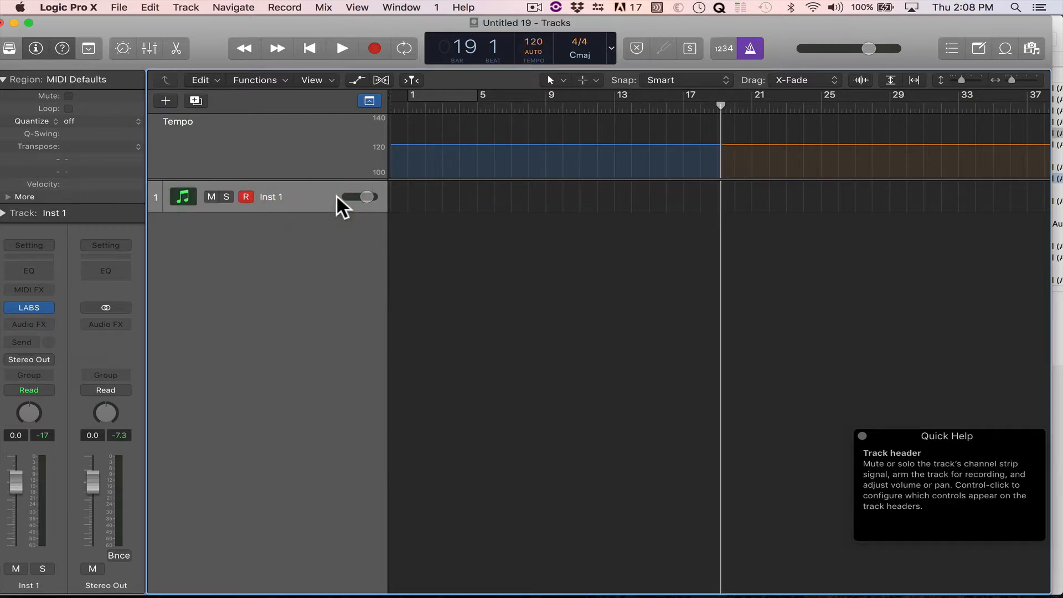
Step: Delete the Inst 1 track and create one new audio track in its place
key(super+BackSpace)
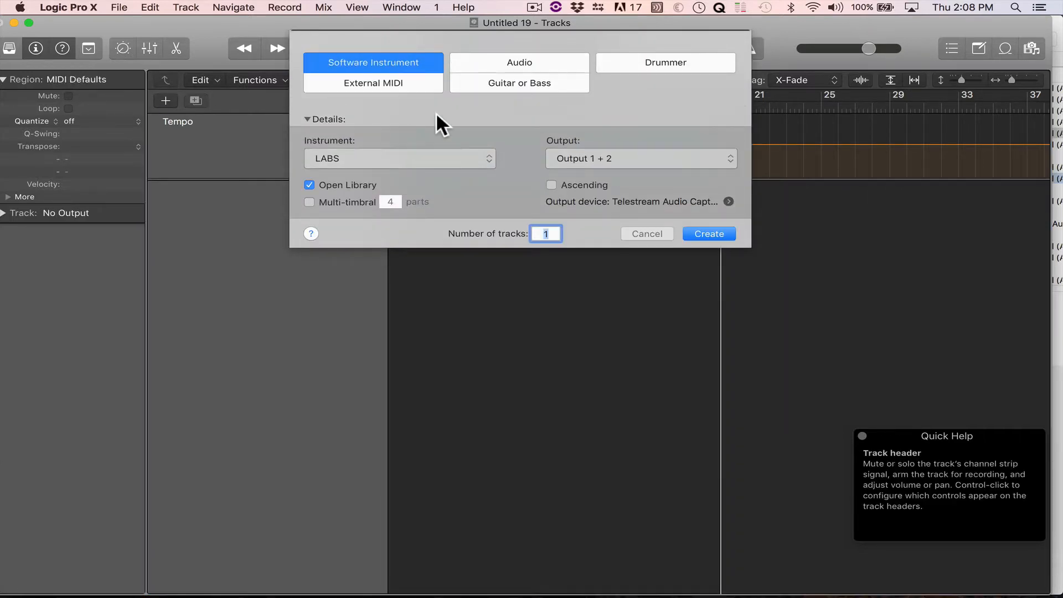
click(509, 62)
key(Return)
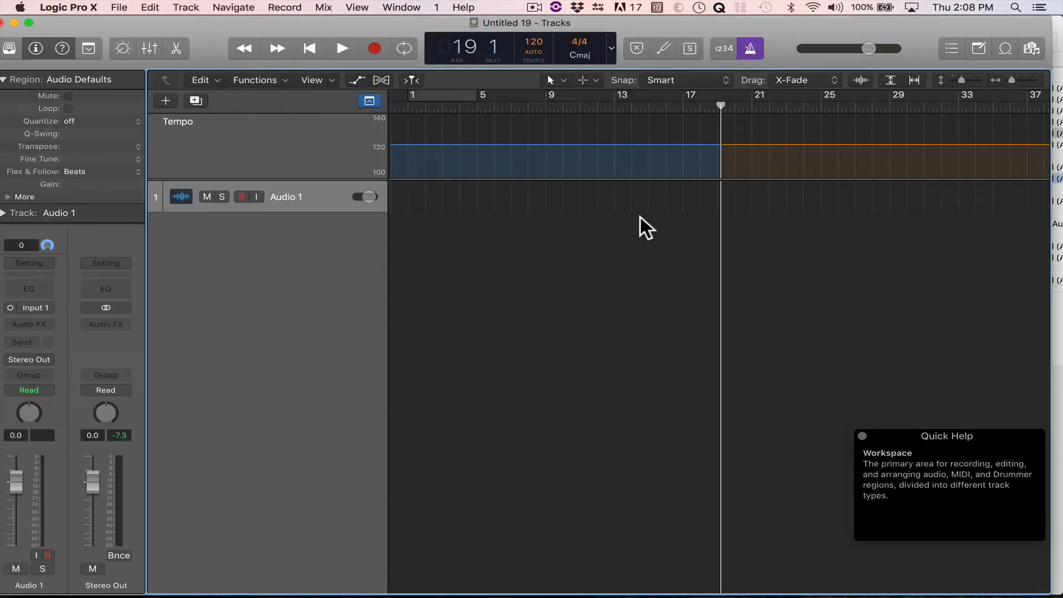
Step: Switch the project tempo mode to Keep Project Tempo and place the playhead at bar 8
click(537, 52)
click(542, 53)
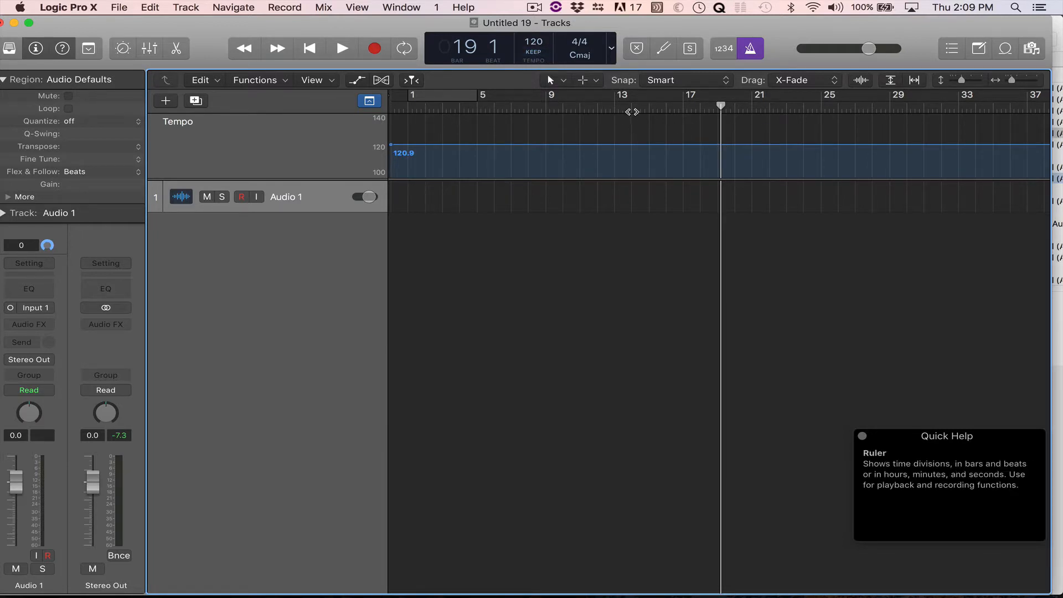
click(533, 109)
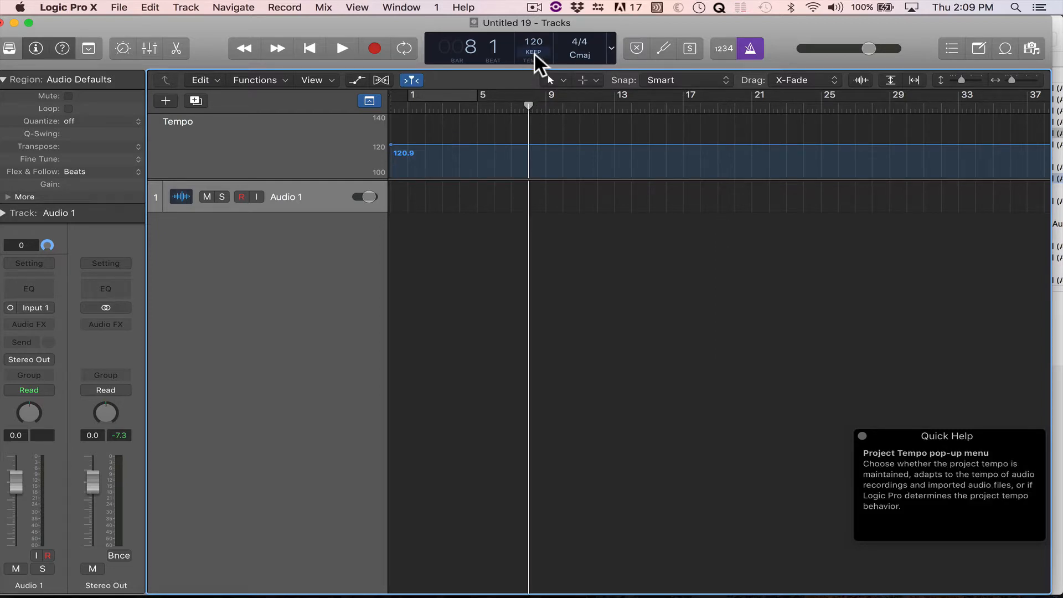
Step: Open the Smart Tempo project settings to examine the Flex & Follow defaults, and close them
click(535, 54)
click(555, 94)
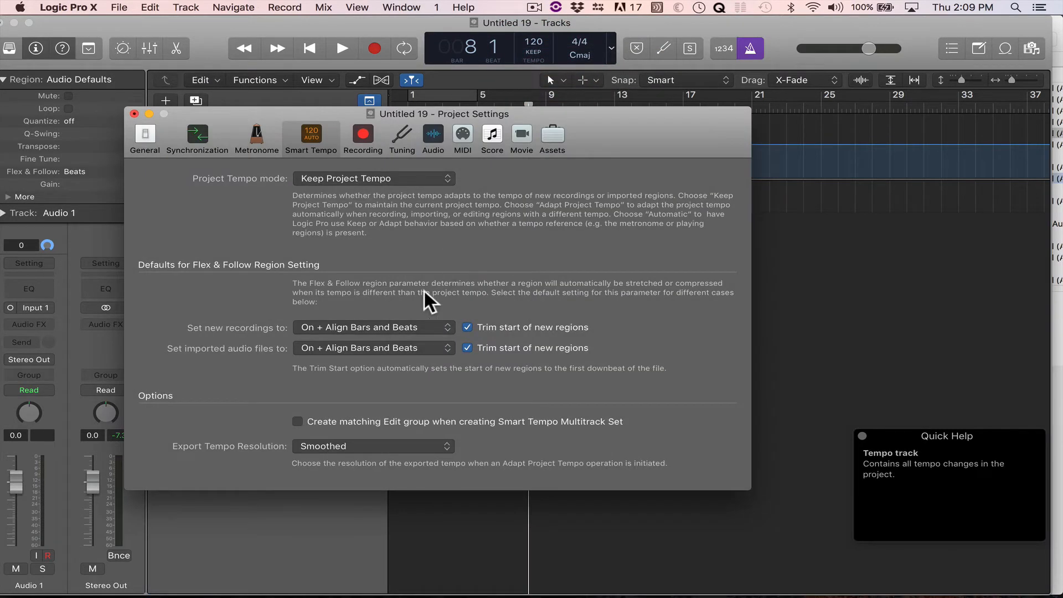
click(134, 113)
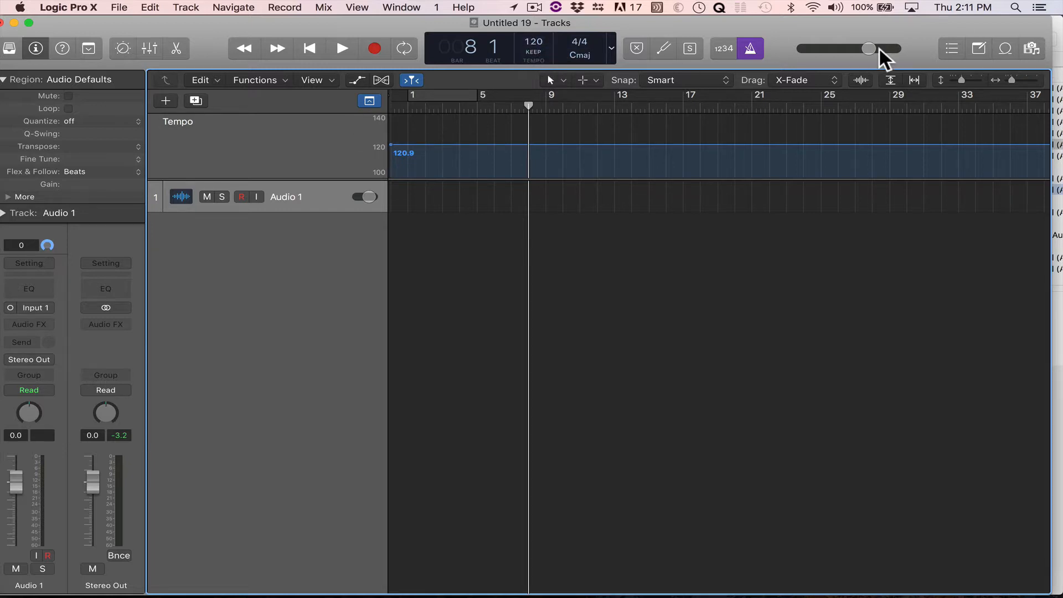
Step: Import From Beyond.wav from the Music folder onto a new track at bar 1 without its tempo information
click(1030, 49)
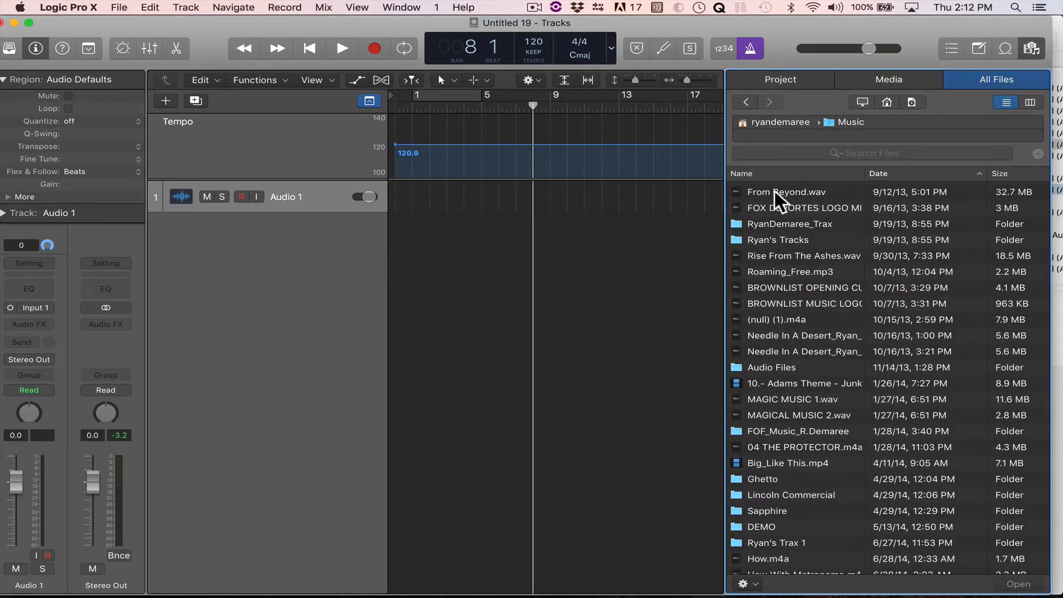
drag(775, 195, 414, 266)
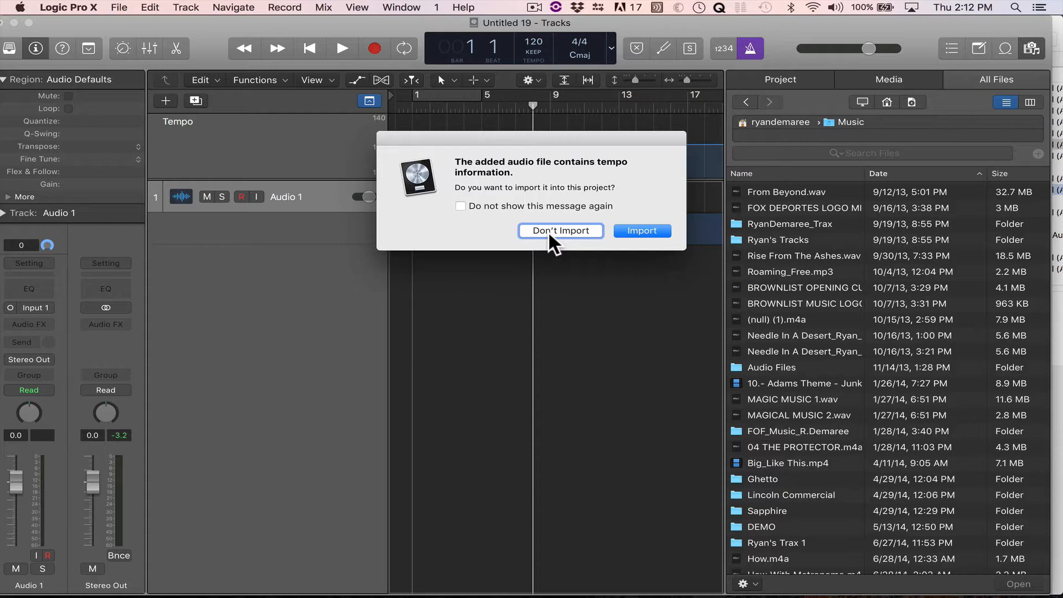
click(551, 237)
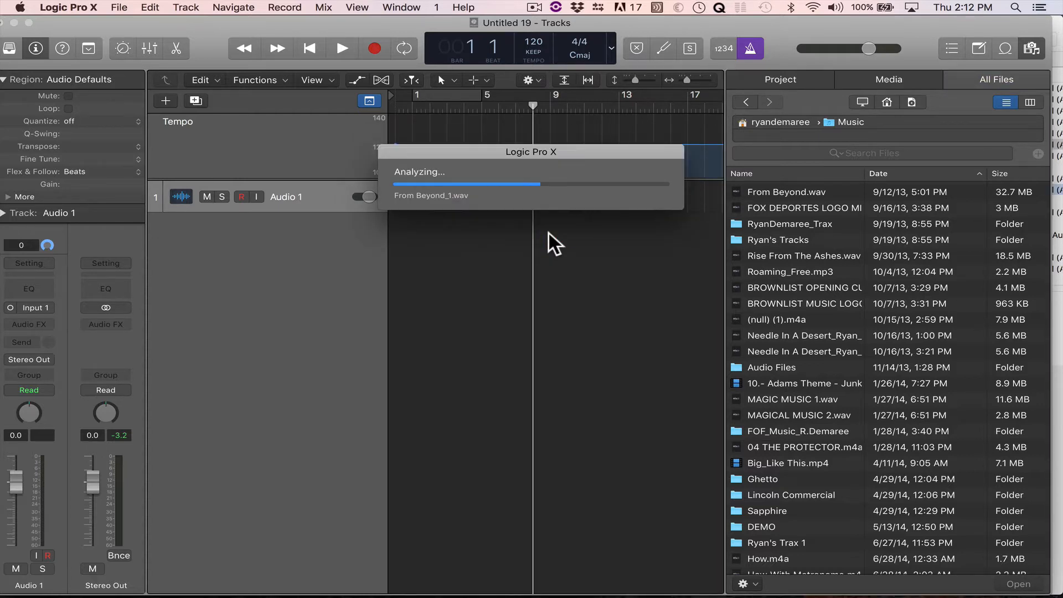
click(1031, 48)
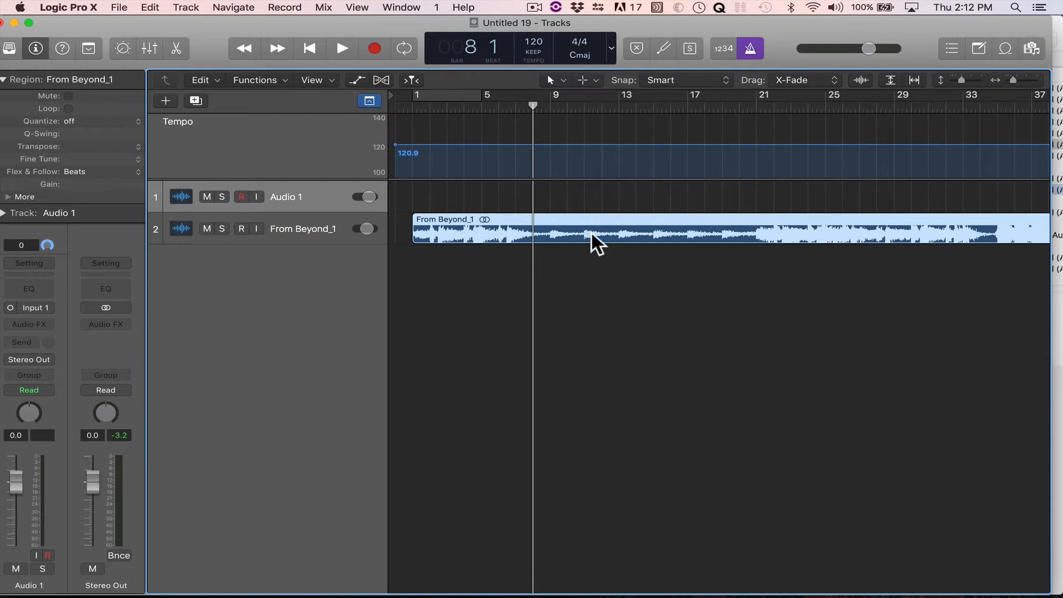
Step: Widen the track headers, and play the project from the start with the From Beyond_1 track selected
click(412, 106)
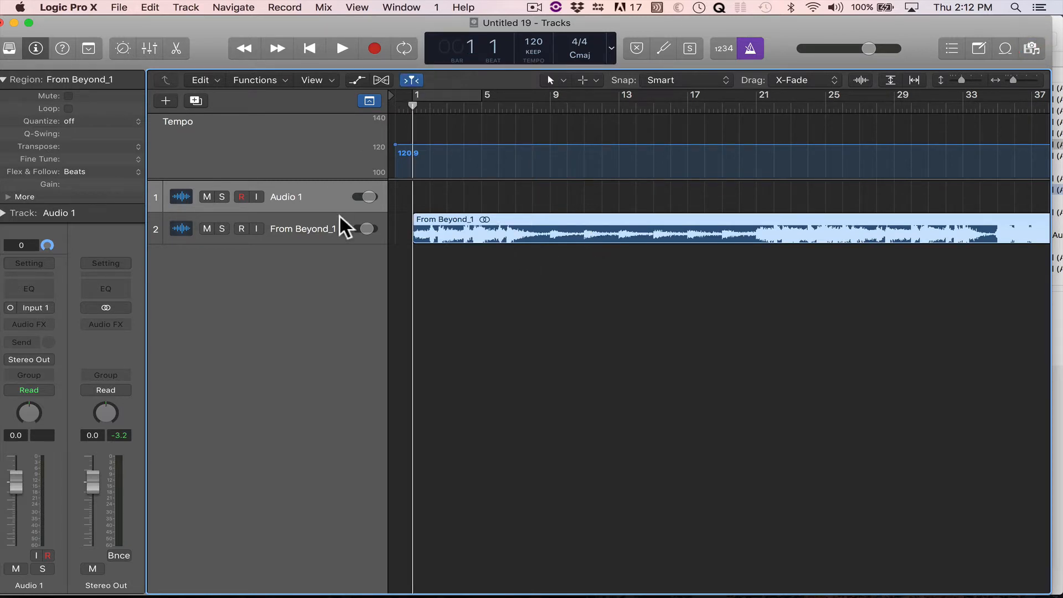
mouse_move(388, 226)
mouse_down()
mouse_move(489, 224)
mouse_move(389, 221)
mouse_up()
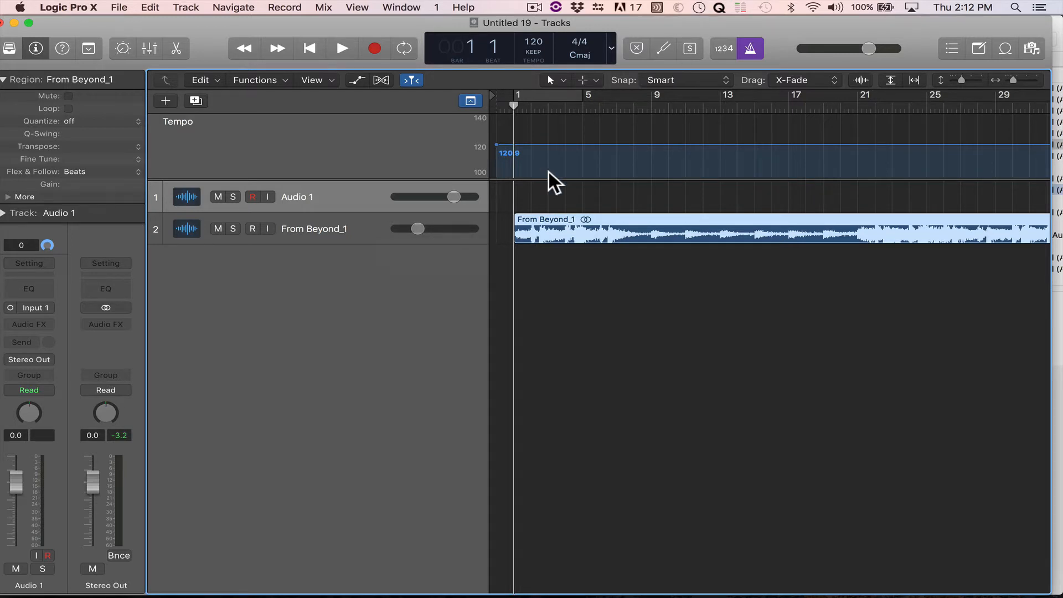
click(498, 110)
key(space)
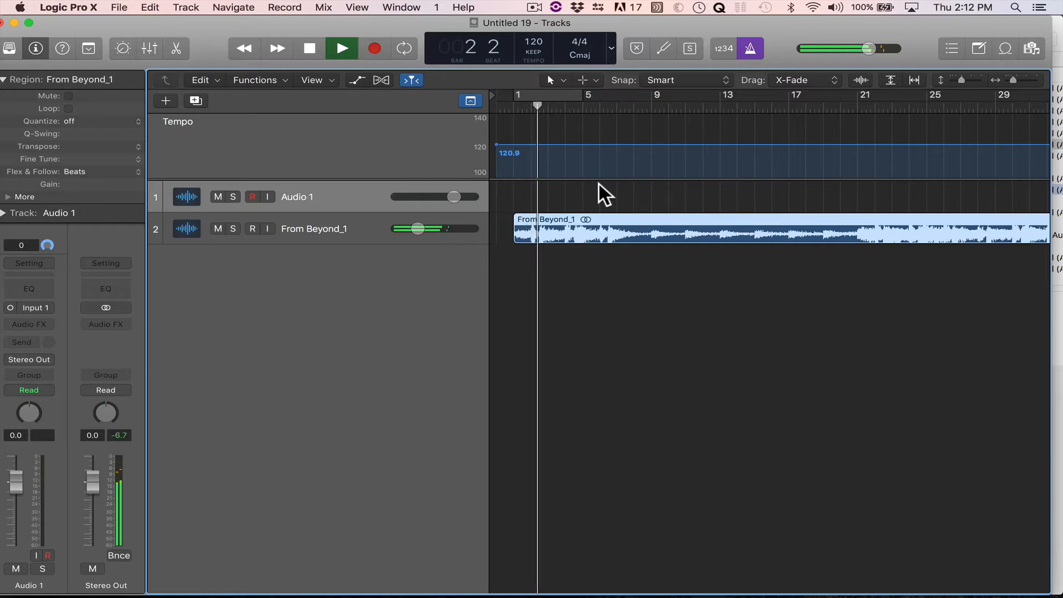
click(357, 222)
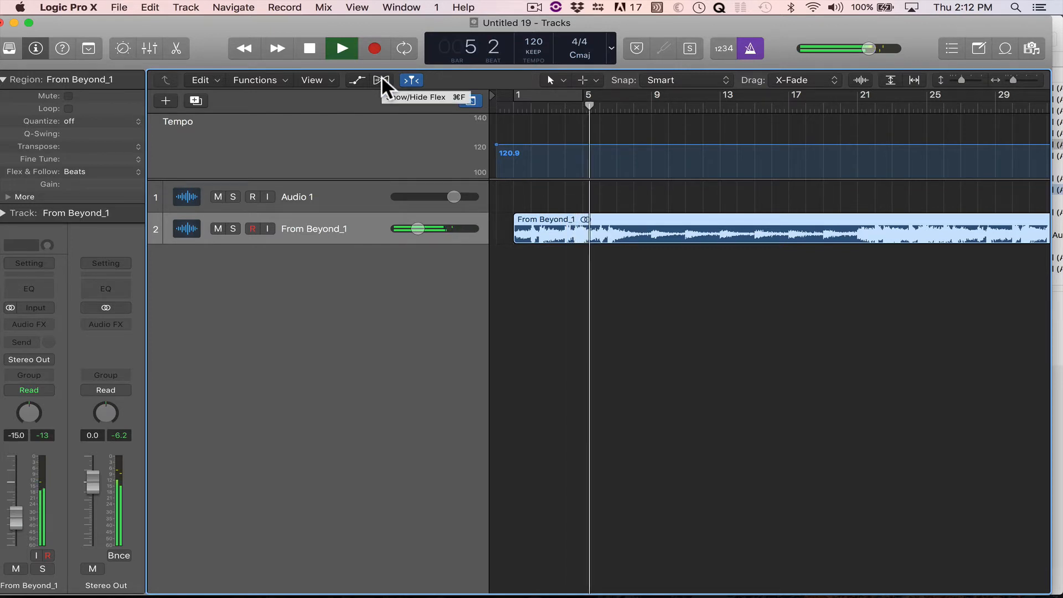
click(546, 51)
click(545, 63)
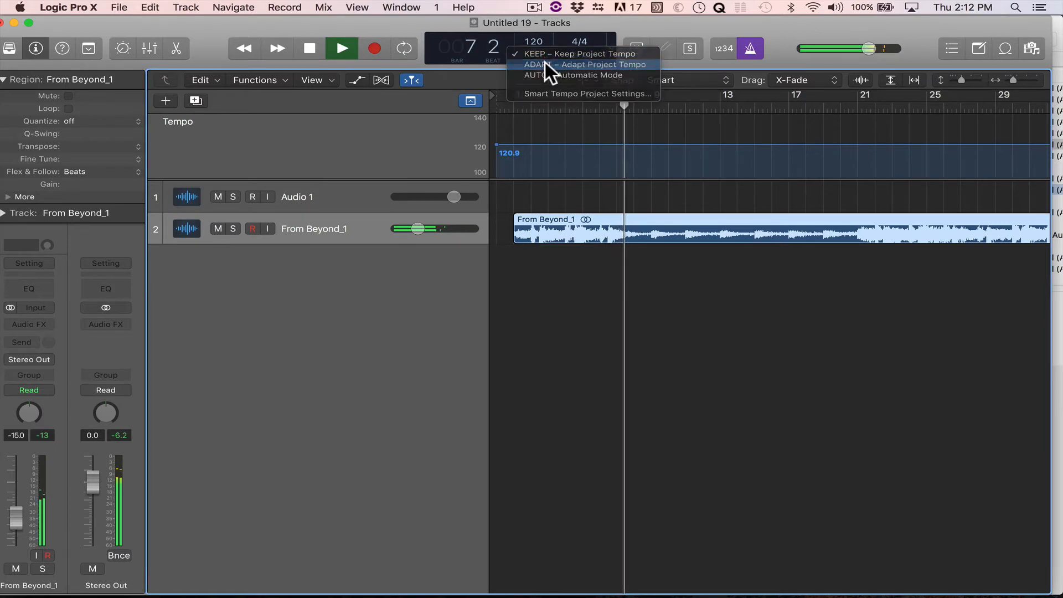
click(539, 50)
click(537, 42)
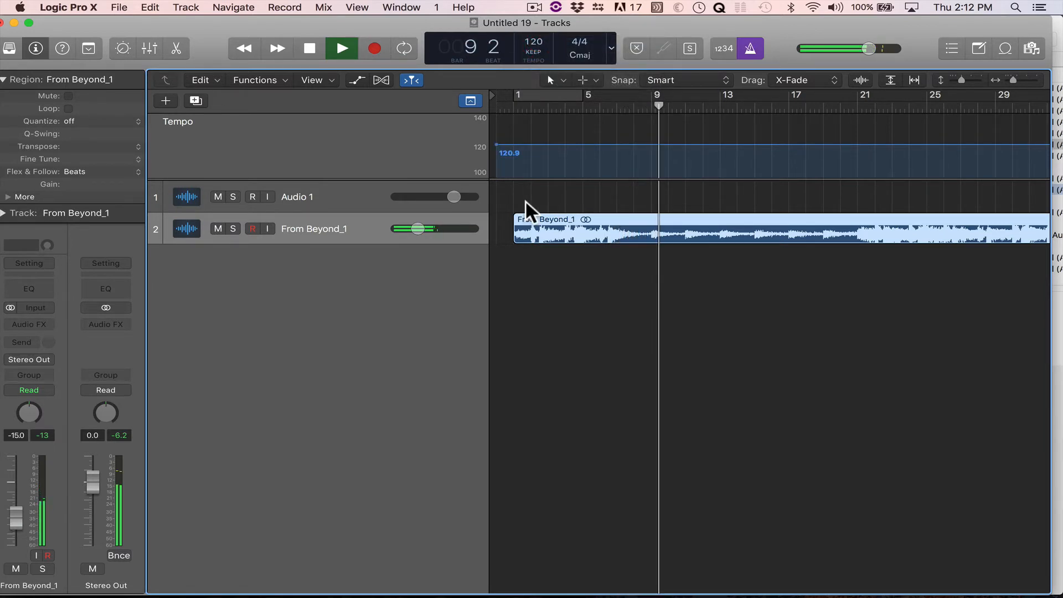
Step: Stop playback and replace both audio tracks with a new empty audio track
key(space)
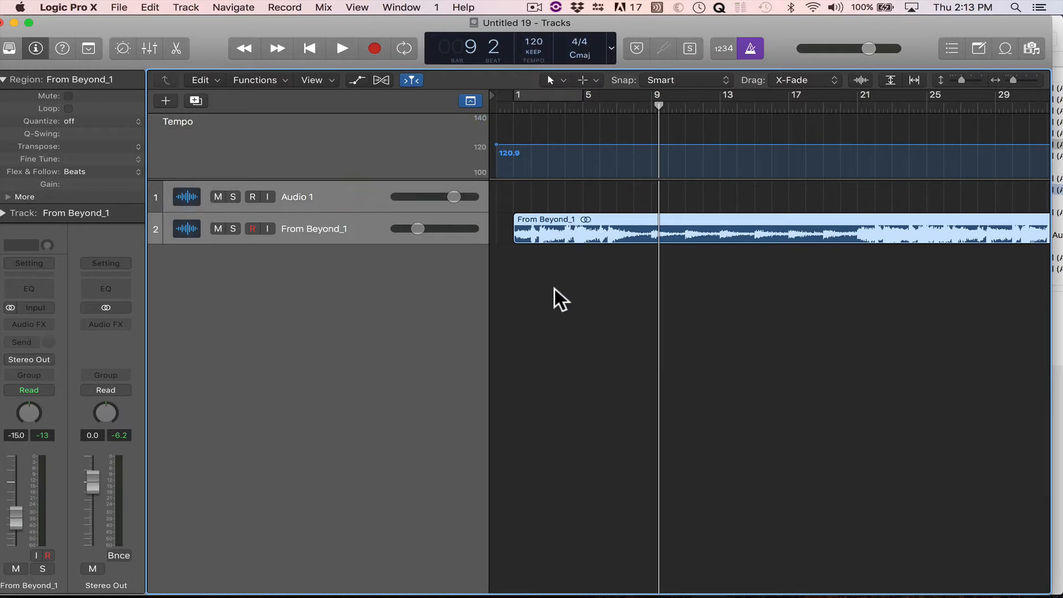
key(Delete)
key(Delete)
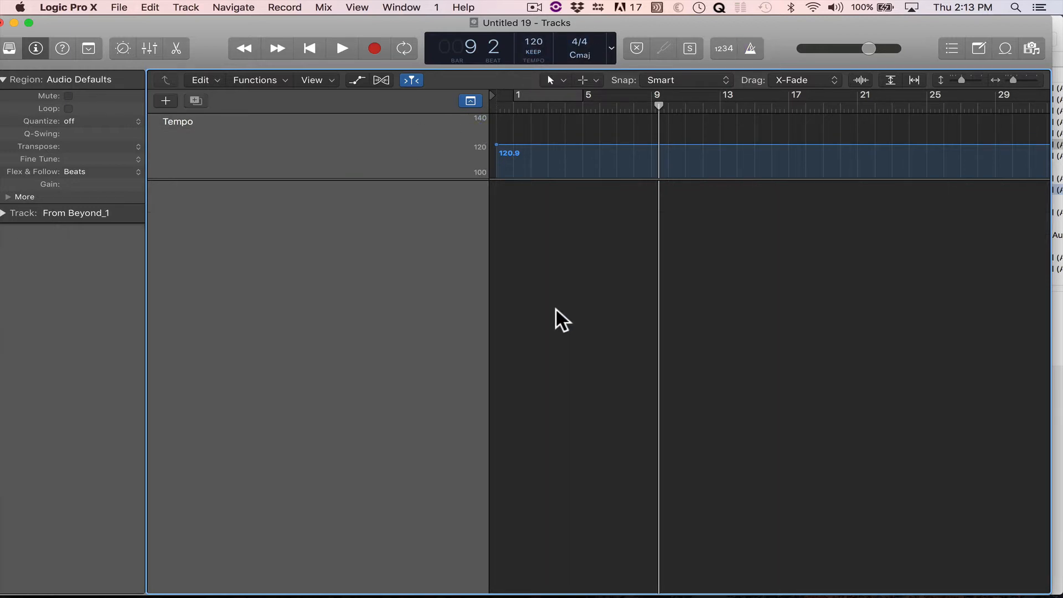
key(Return)
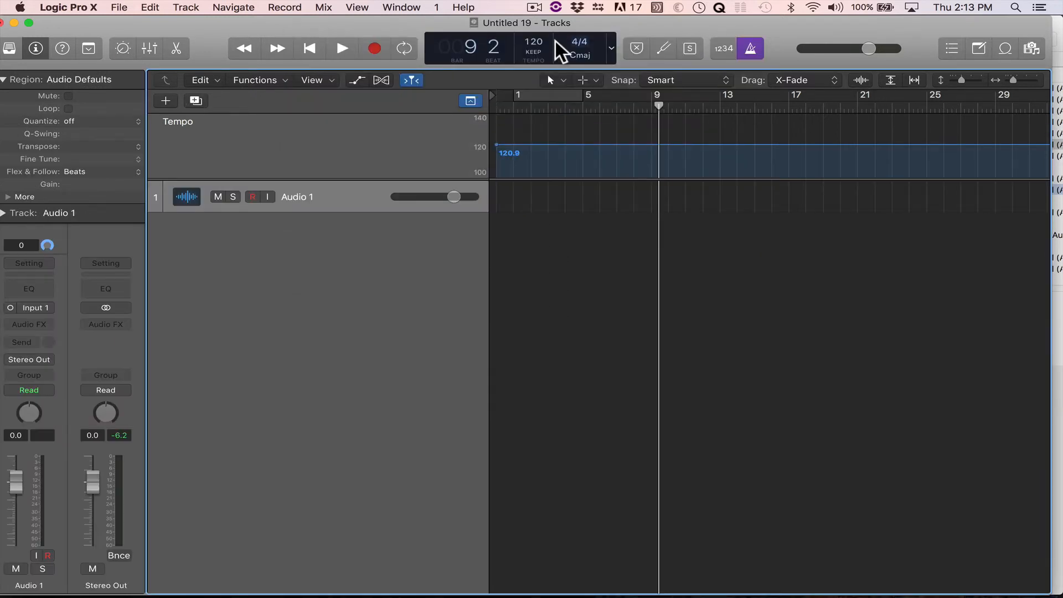
Step: Switch the project tempo mode to Adapt Project Tempo and import From Beyond.wav from the Music folder onto the audio track at bar 1
click(536, 53)
click(540, 65)
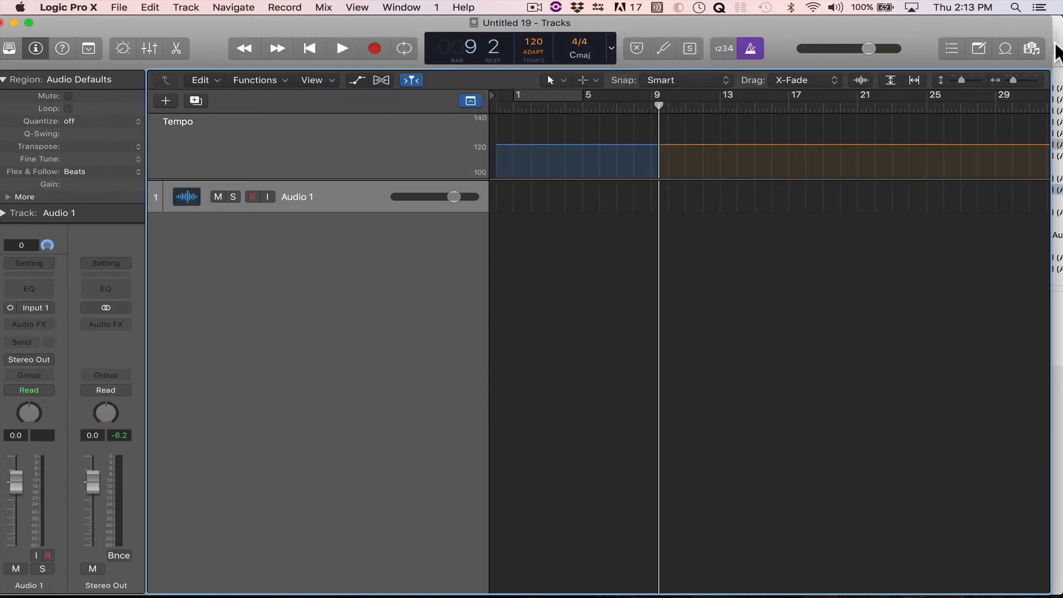
click(1029, 48)
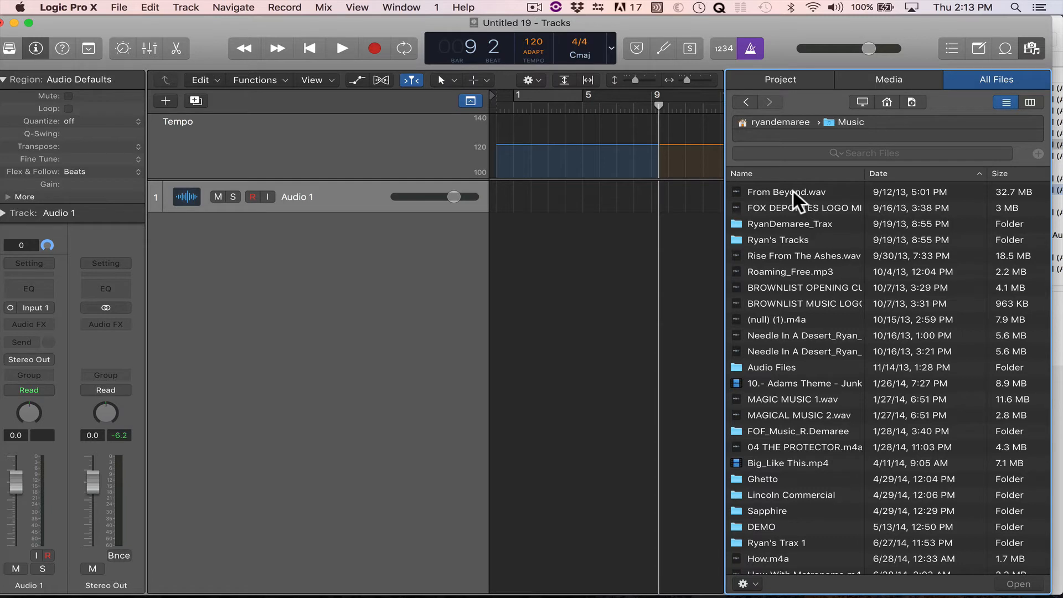
drag(803, 192, 516, 209)
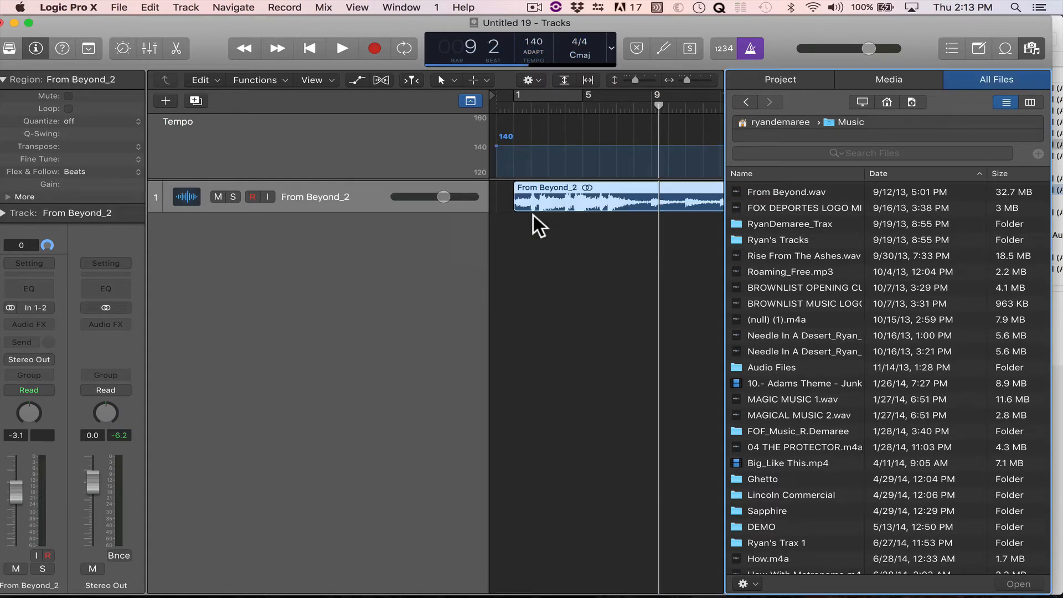
click(1031, 49)
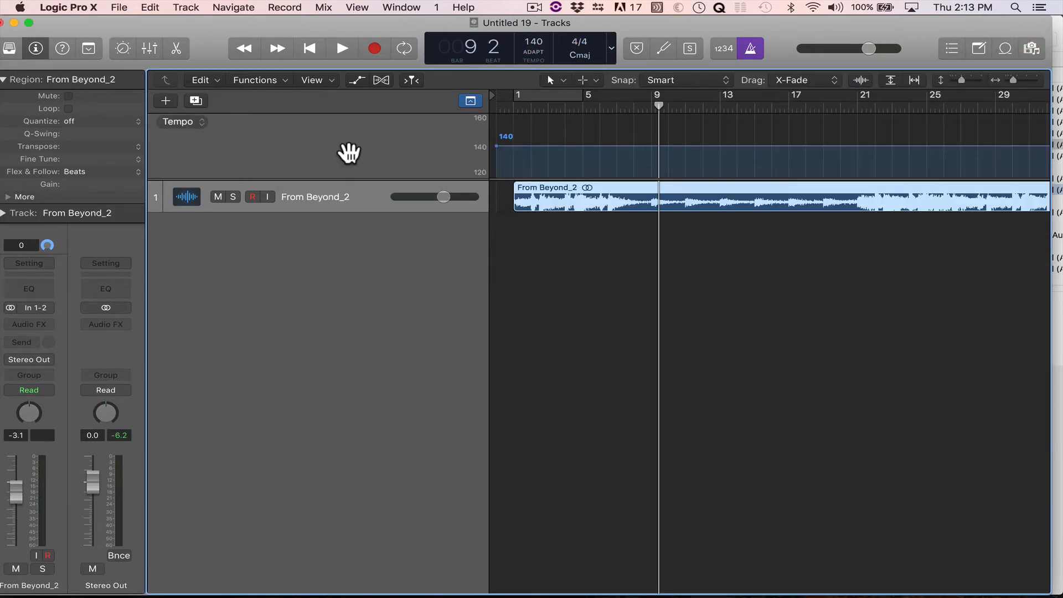
Step: Play the From Beyond_2 region from bar 1 while lowering its track volume to about -12.2 dB, then stop playback
click(513, 105)
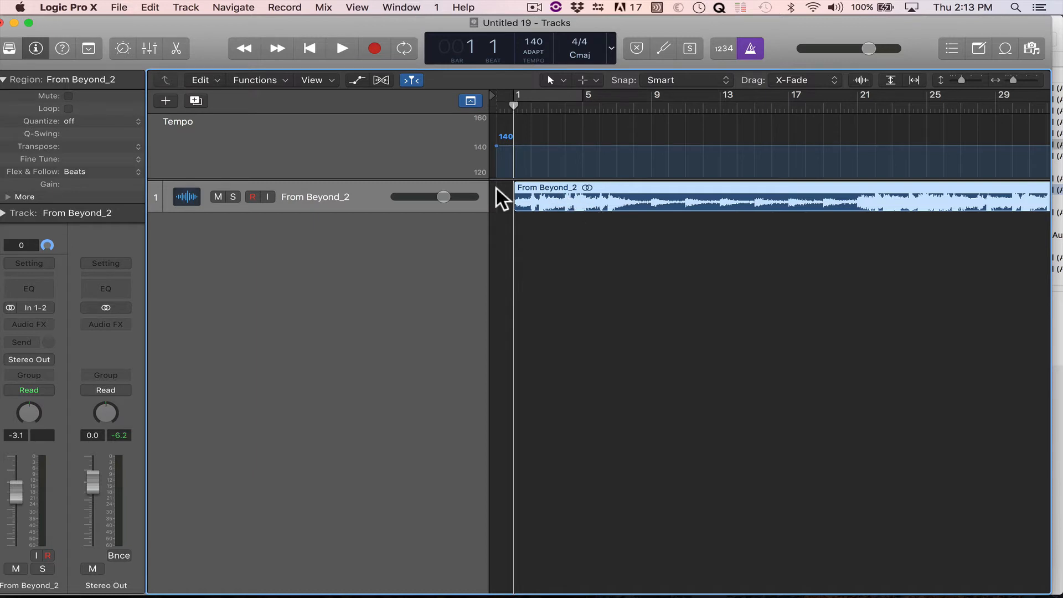
drag(441, 194, 414, 193)
key(space)
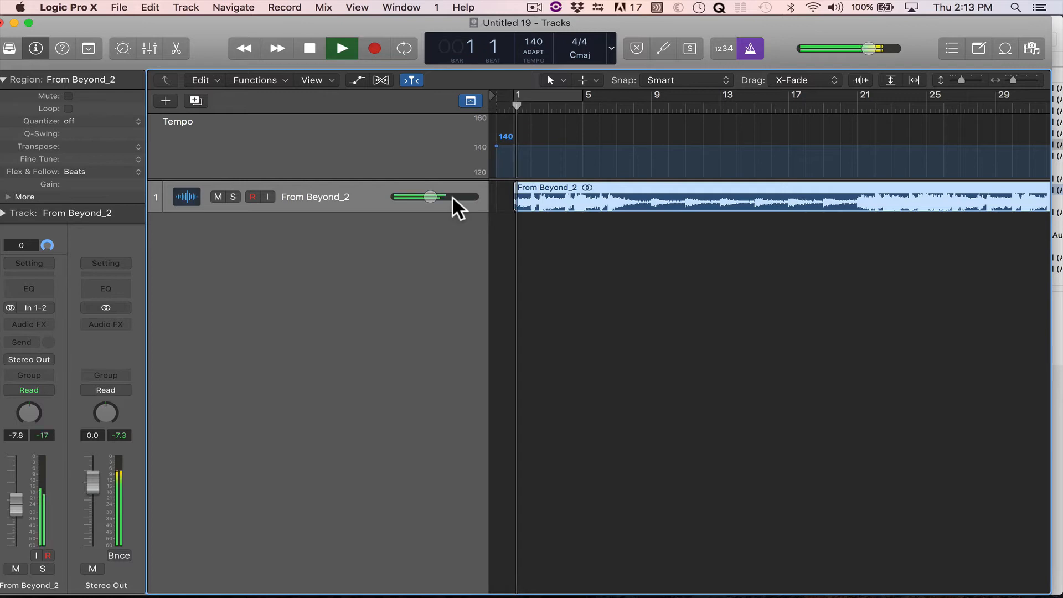
drag(436, 198, 411, 191)
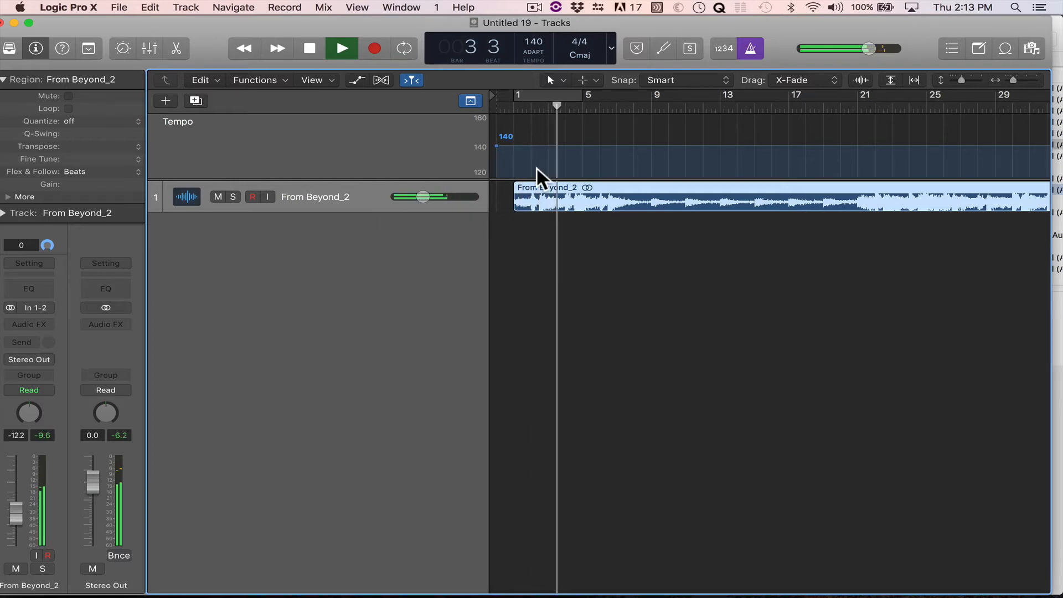
key(space)
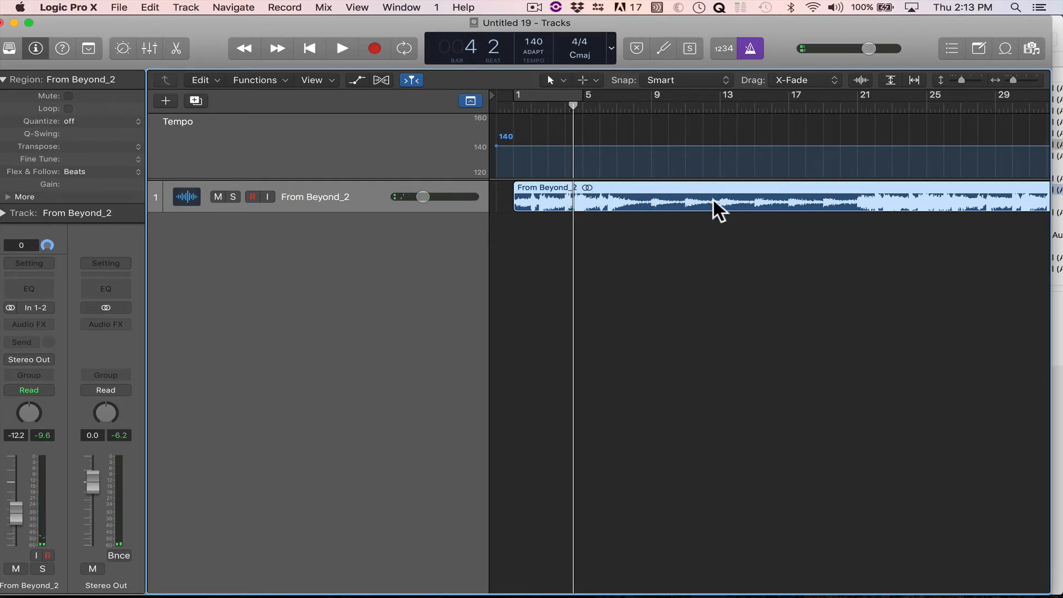
Step: Open the From Beyond_2 region in the Smart Tempo Editor to examine its tempo analysis, and close the editor
scroll(785, 222, left, 10)
scroll(785, 222, right, 10)
double_click(611, 186)
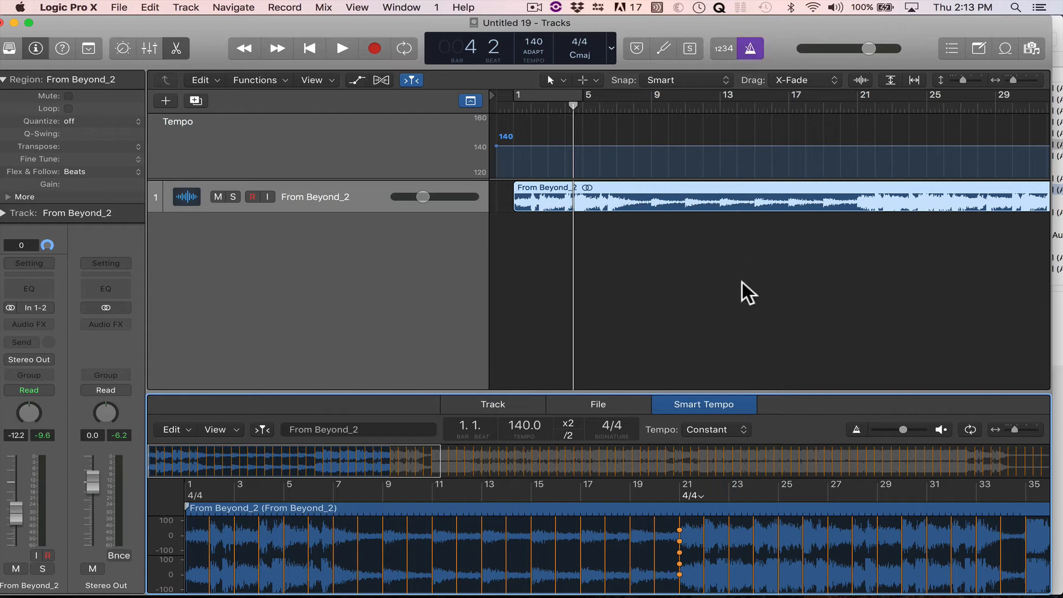
click(699, 403)
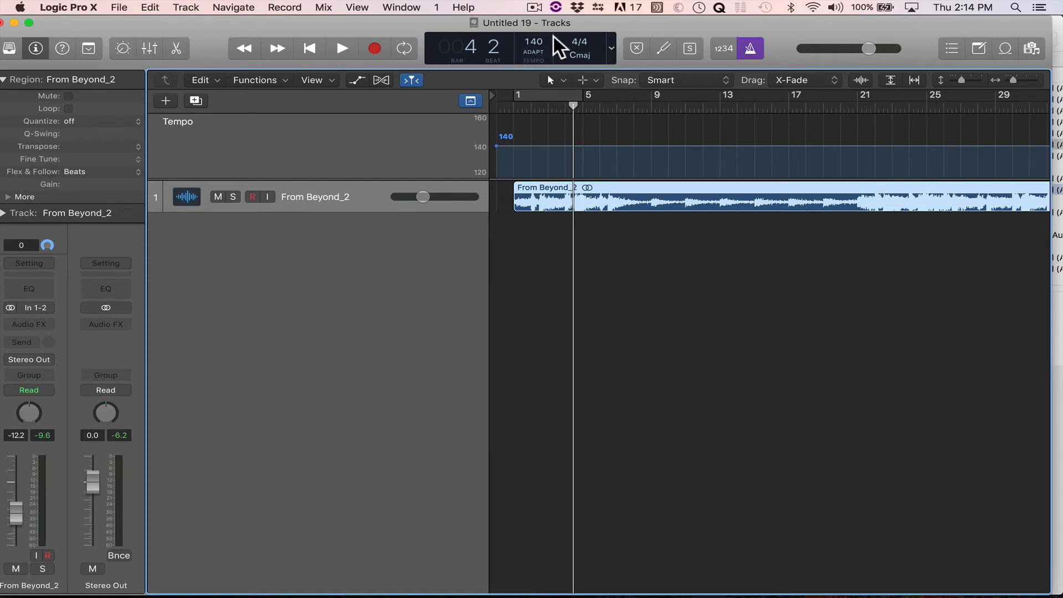
Step: Toggle the project tempo mode between Keep and Adapt, ending on Keep Project Tempo
click(543, 47)
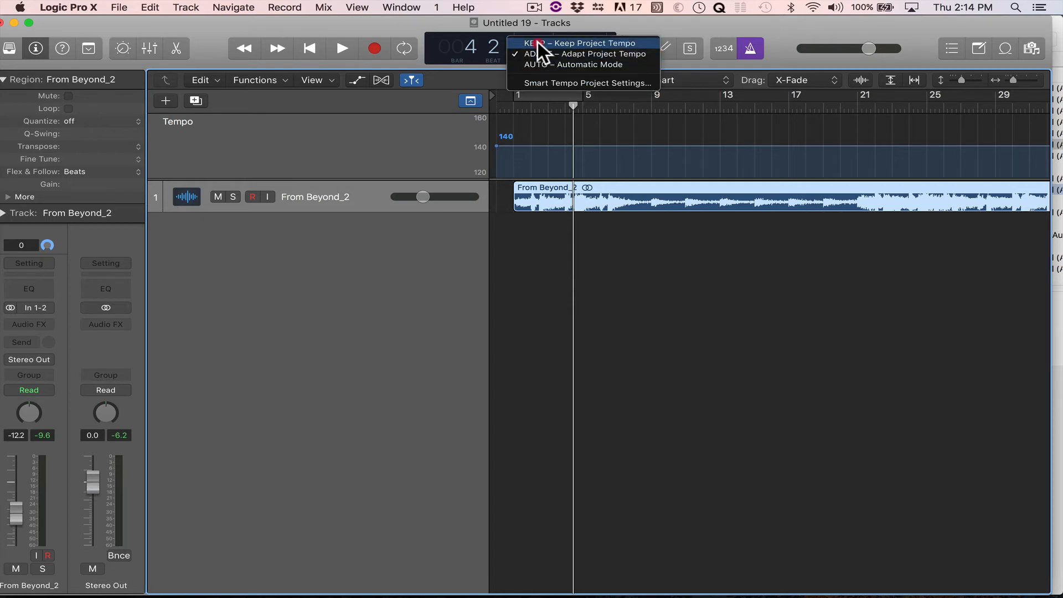
click(537, 40)
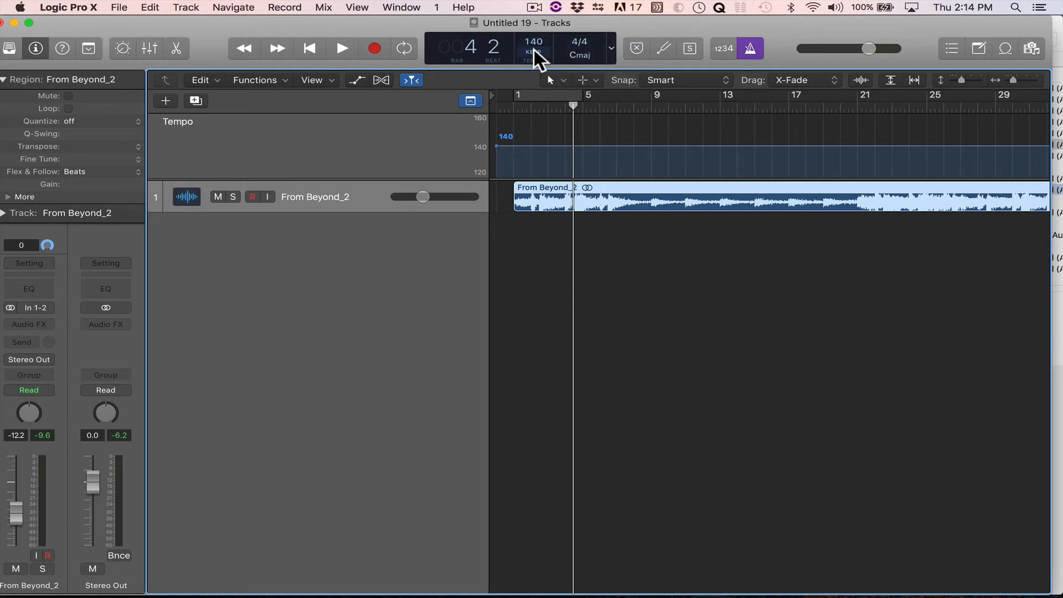
click(533, 48)
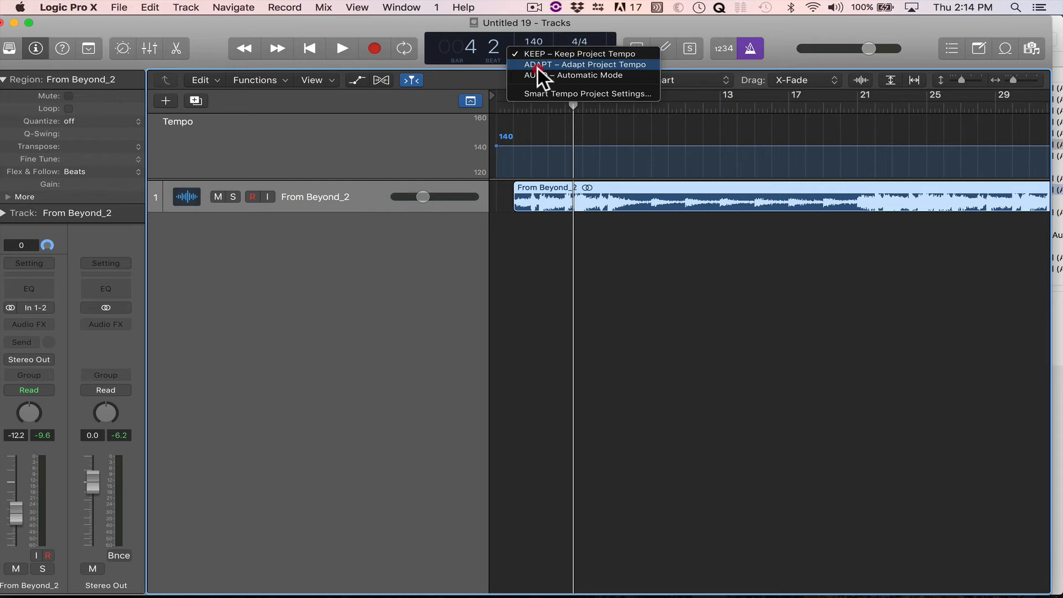
click(537, 65)
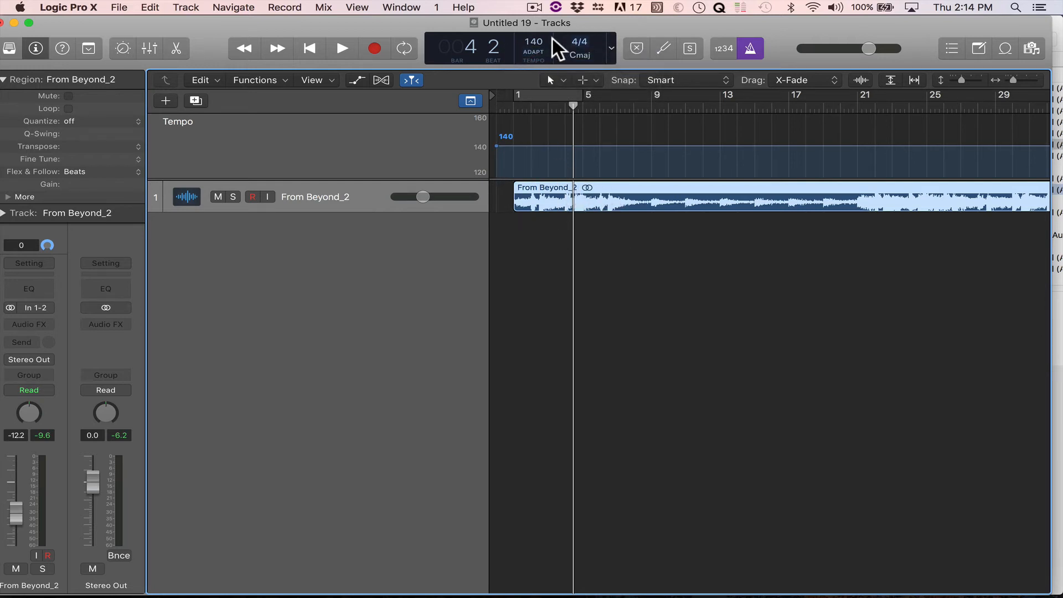
click(539, 48)
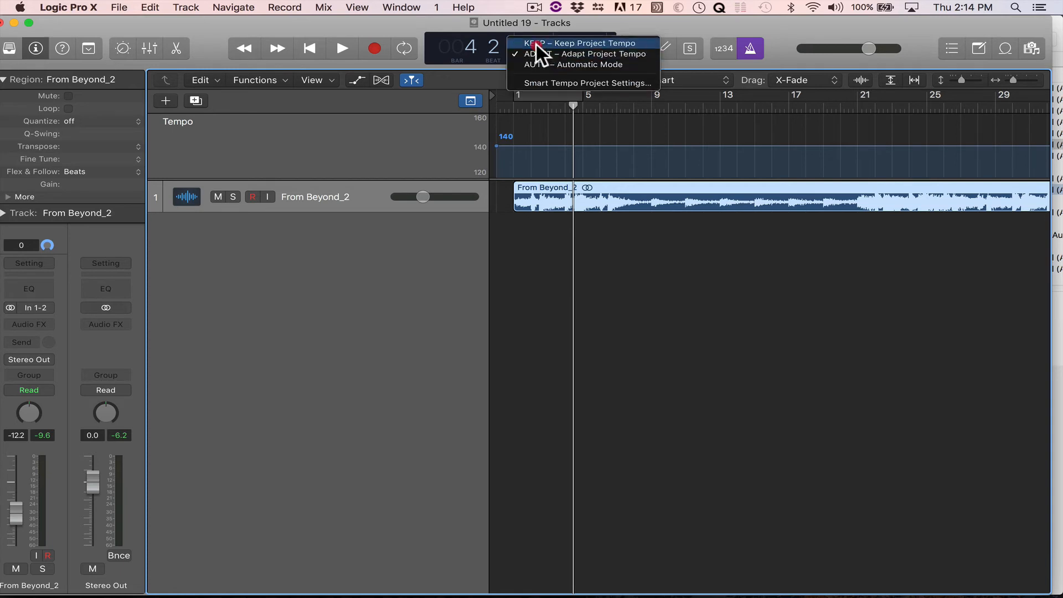
click(536, 44)
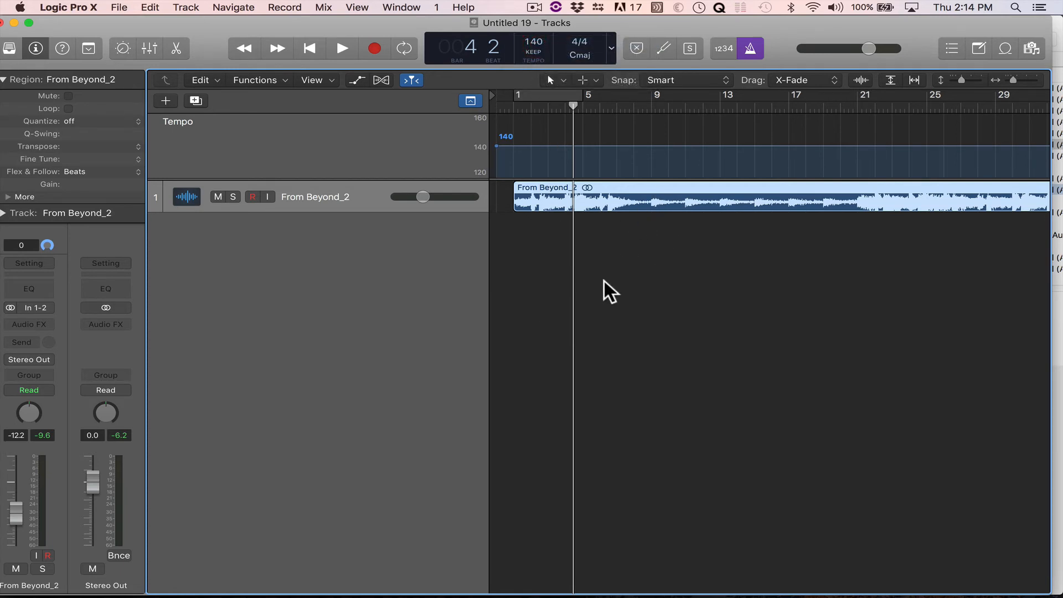
click(539, 51)
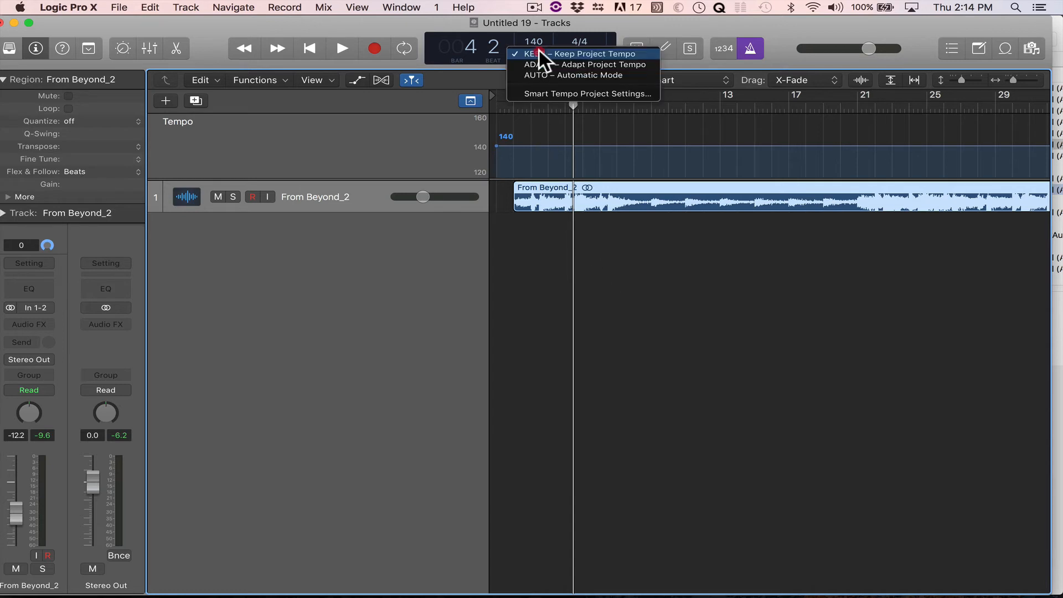
click(538, 181)
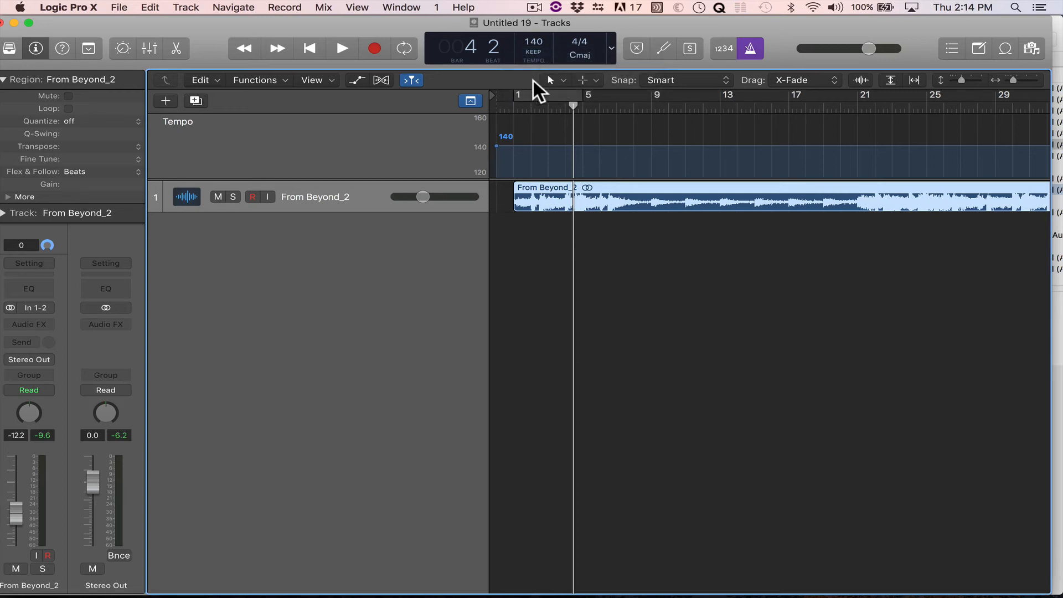
click(536, 52)
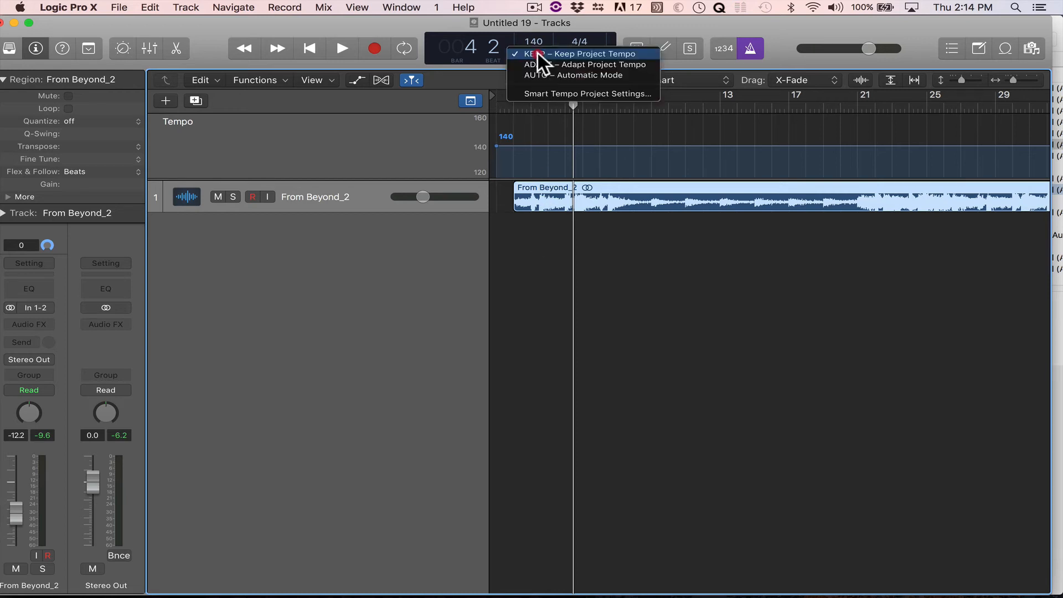
click(546, 269)
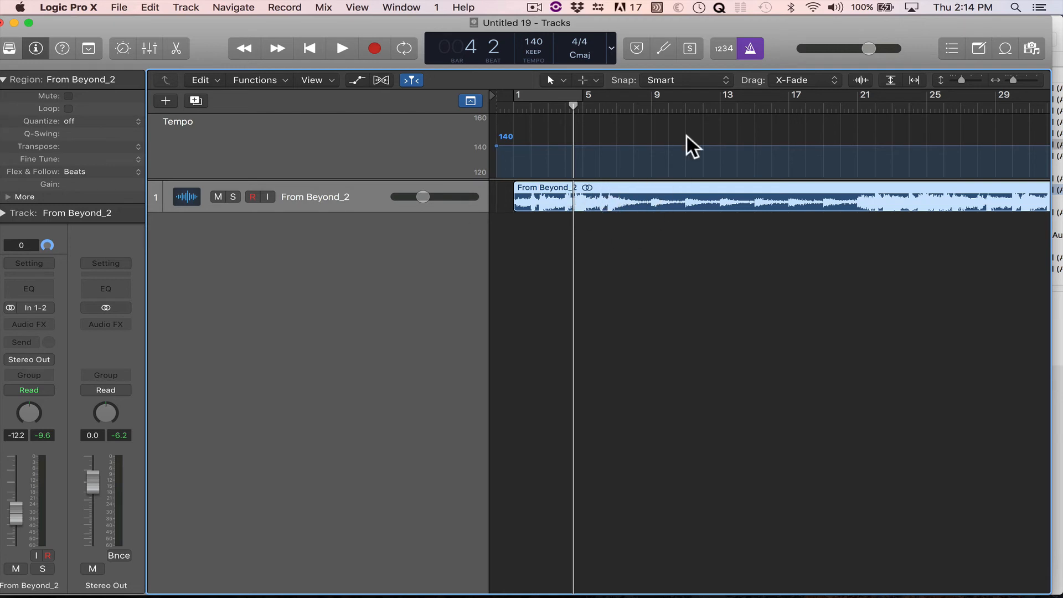
click(530, 51)
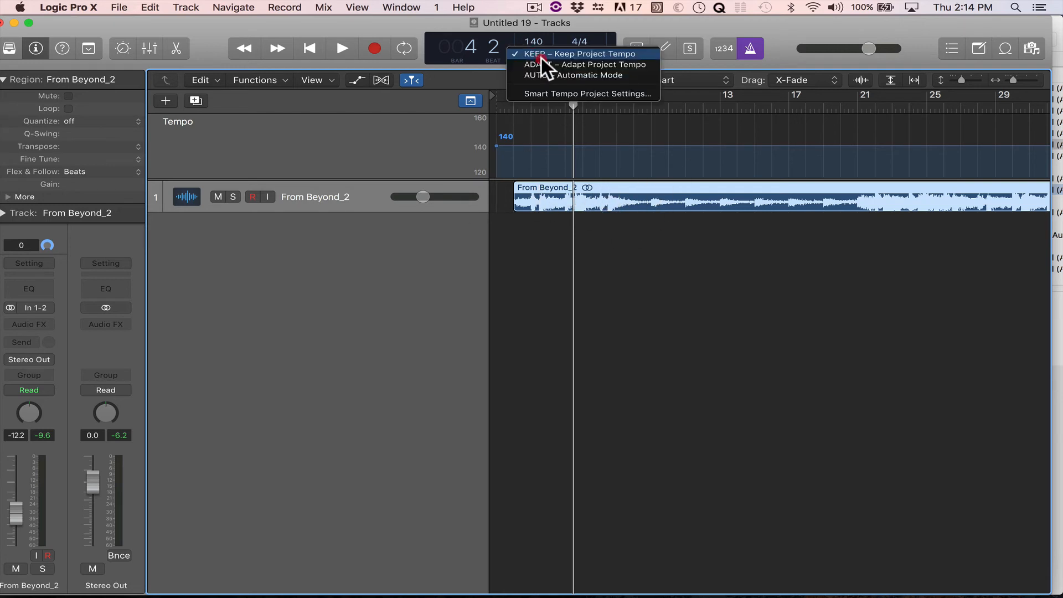
click(502, 284)
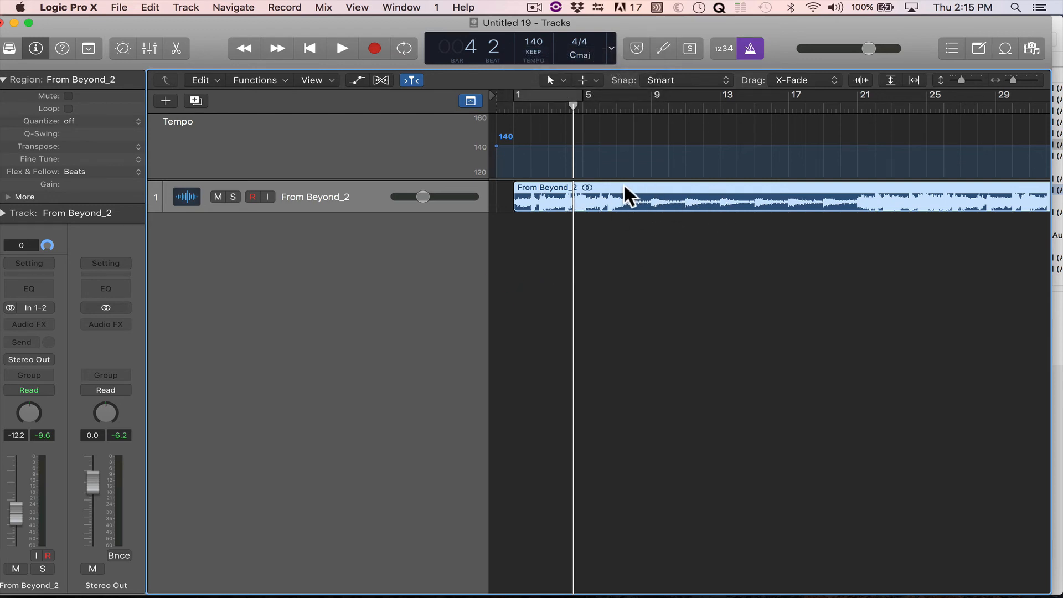
click(538, 47)
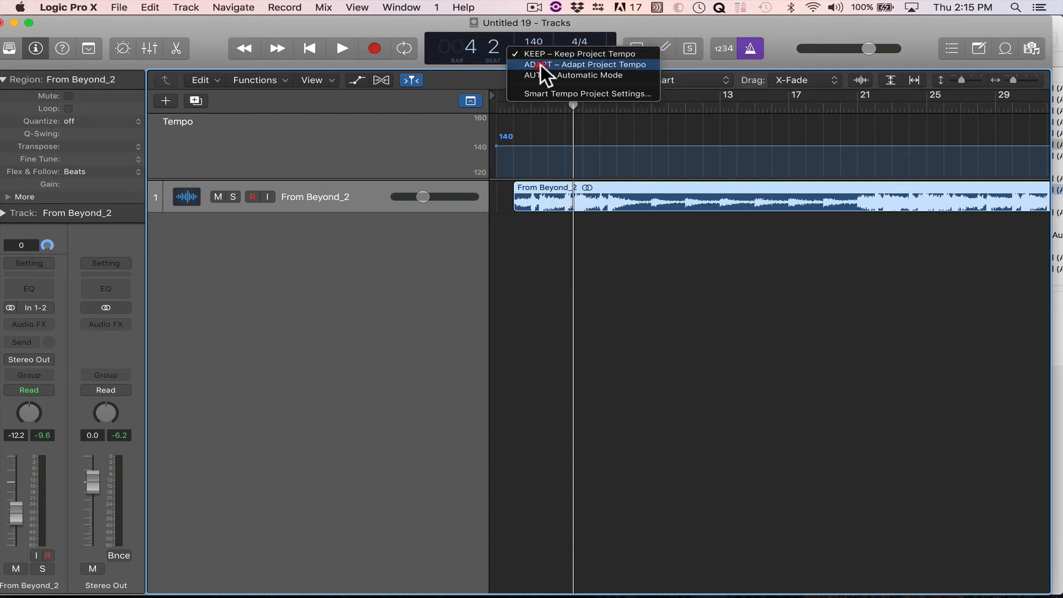
click(601, 294)
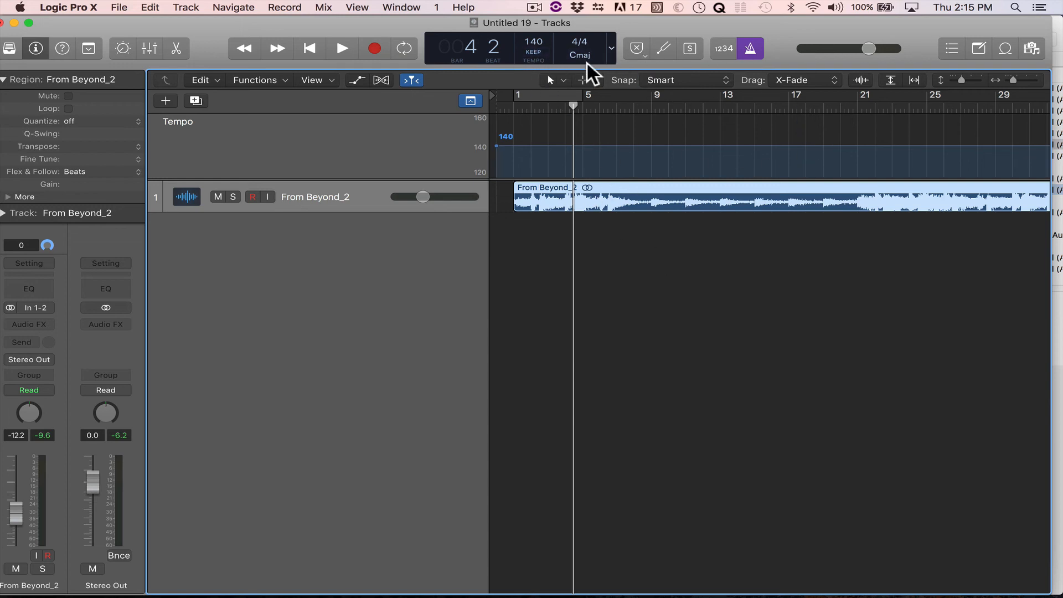
Step: Set the Flex & Follow defaults for new recordings and imported audio files to Off in the Smart Tempo project settings, and close them
click(533, 54)
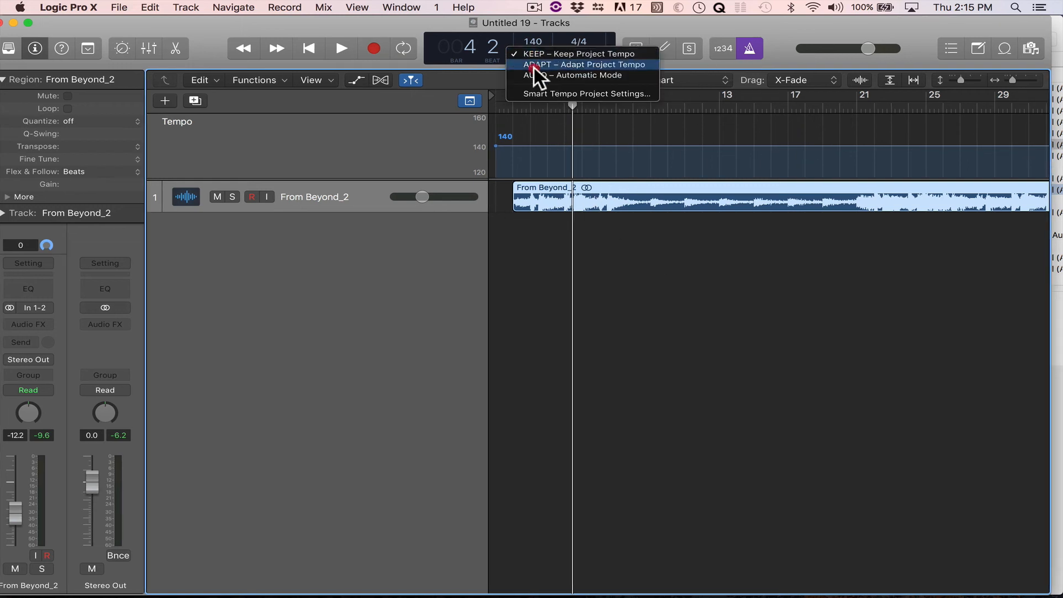
click(534, 96)
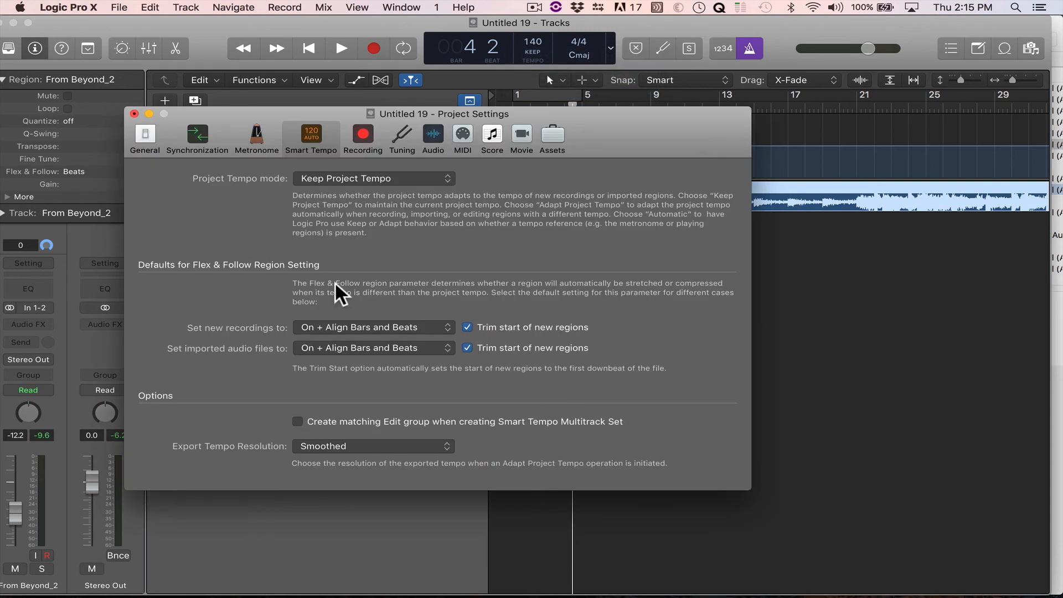
click(343, 328)
click(322, 293)
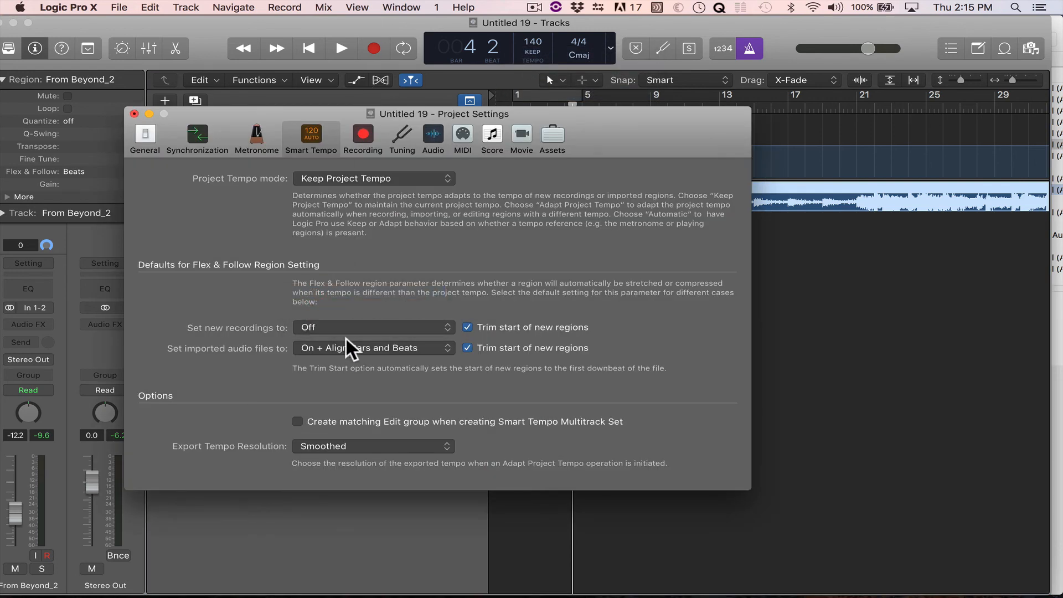
click(354, 349)
click(345, 312)
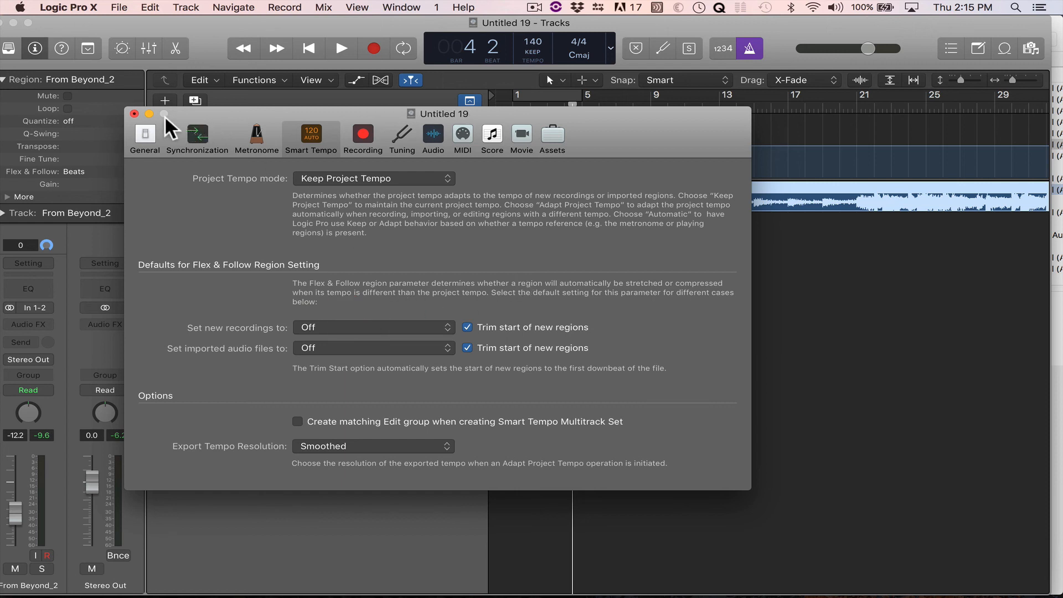
click(134, 114)
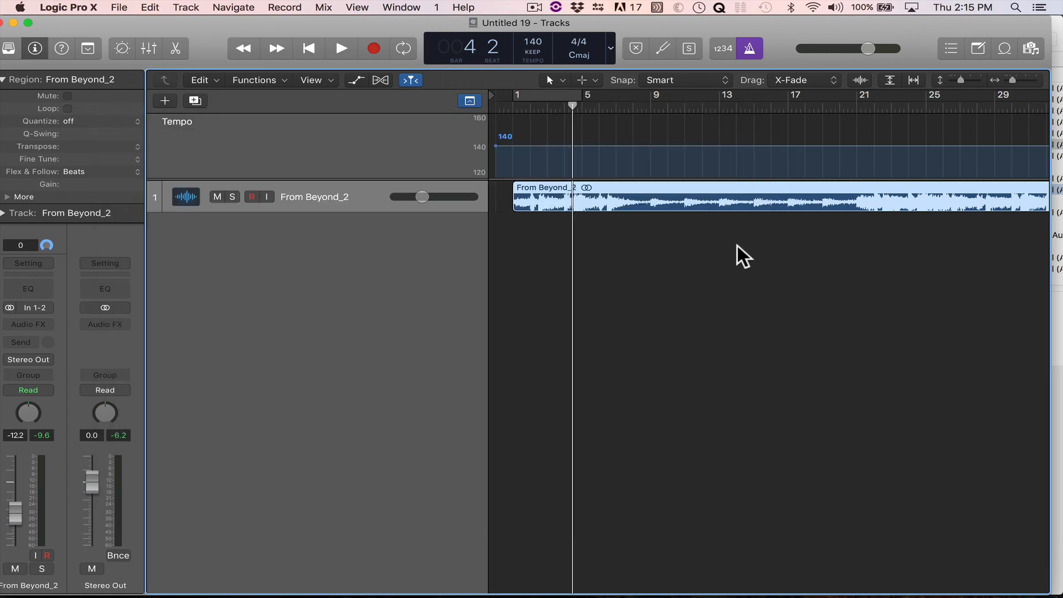